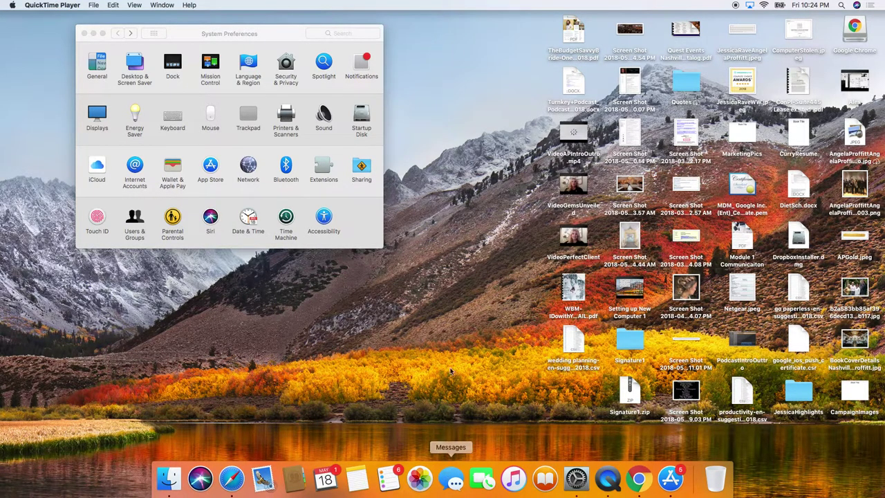
Bring Finder to the front and open a new Finder window showing Recents.
click(462, 340)
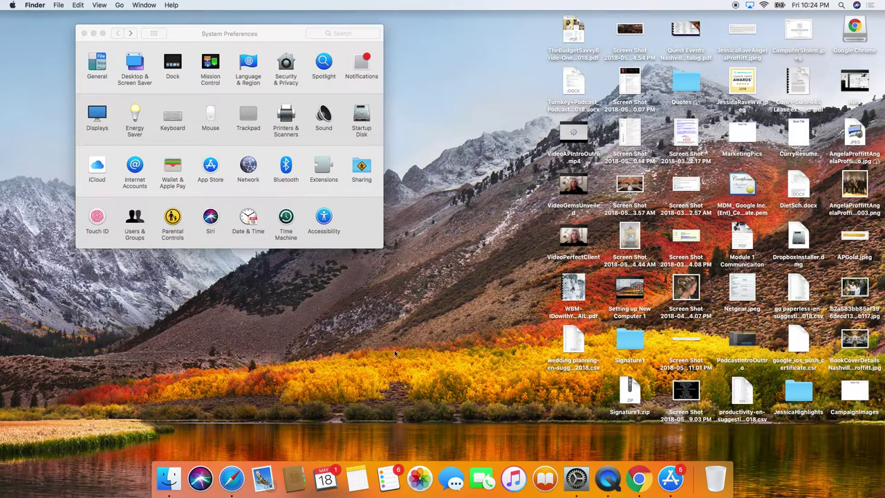
key(super+n)
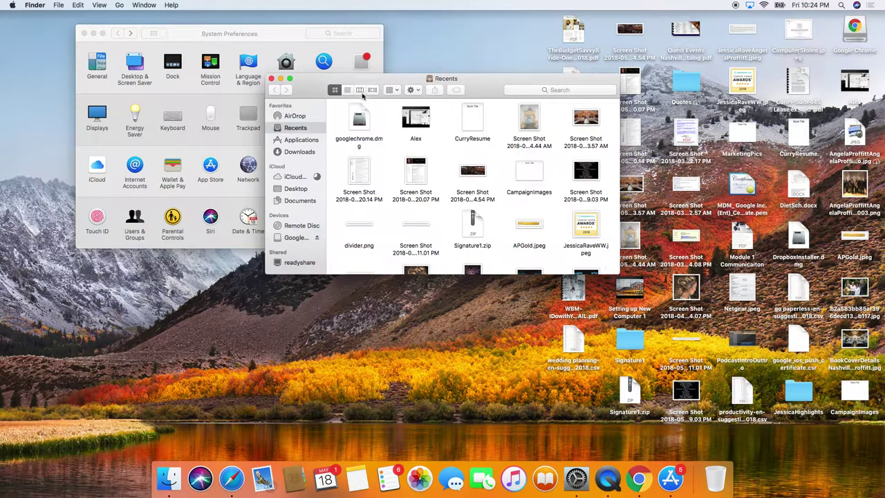
Enlarge the Finder window, switch to list view, and show the Applications folder.
mouse_move(626, 279)
drag(619, 274, 713, 439)
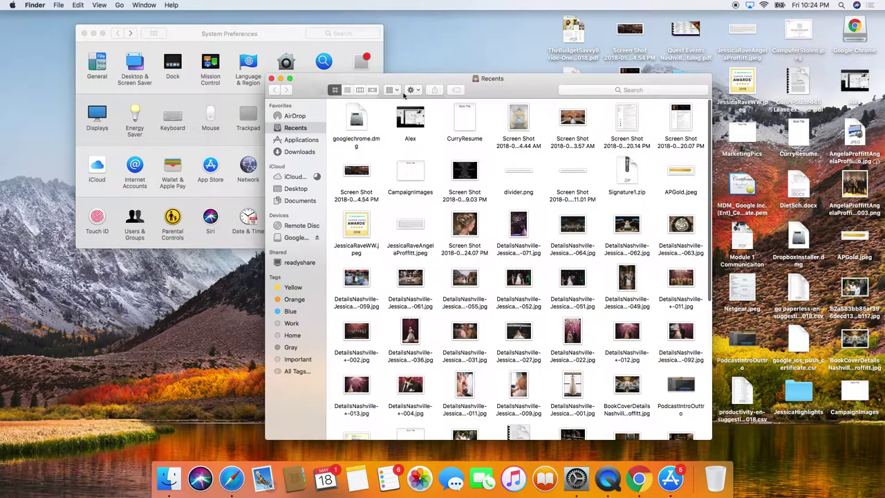
click(348, 90)
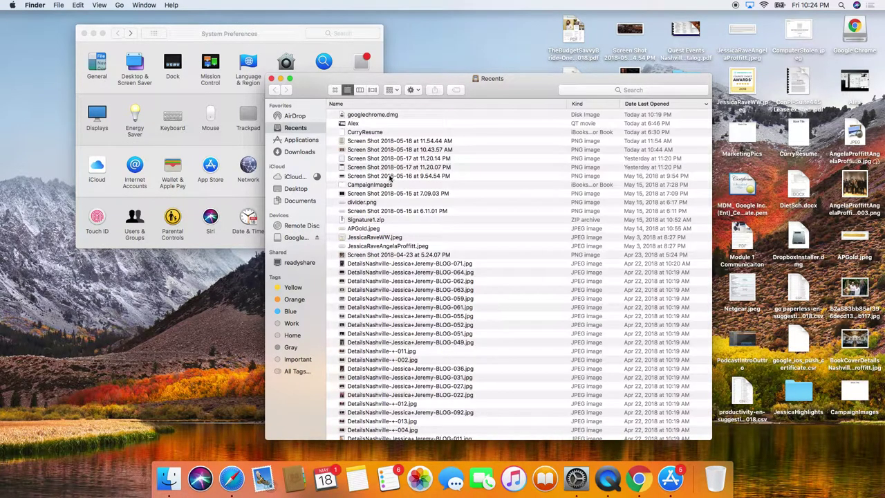
scroll(391, 180, down, 10)
scroll(392, 180, up, 10)
click(293, 140)
scroll(396, 143, down, 2)
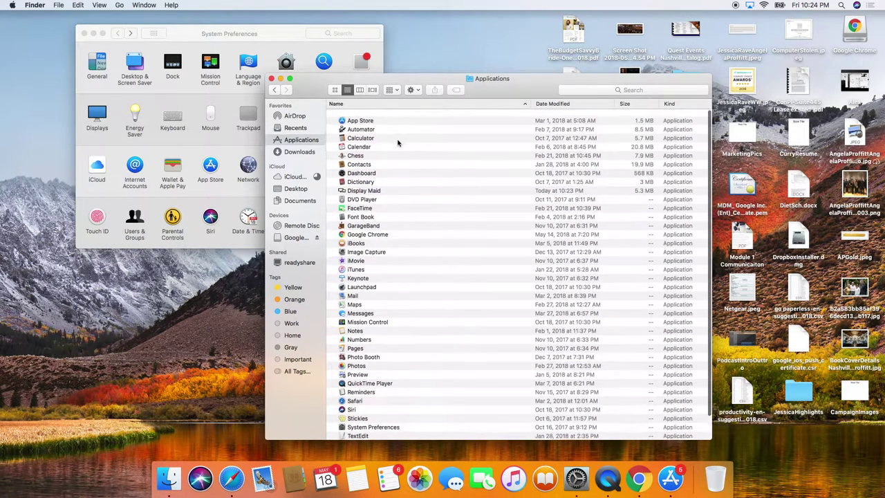
Move the Finder window right, open and close Launchpad, then bring System Preferences forward.
drag(332, 91, 479, 86)
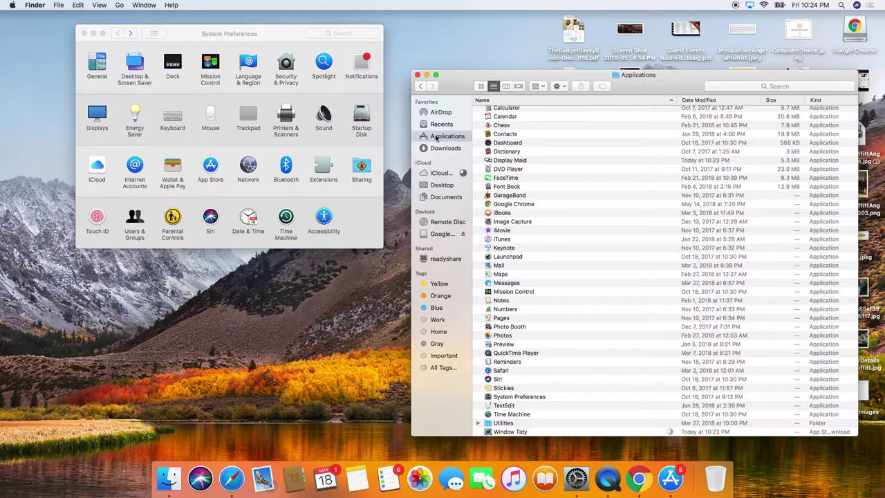
key(F4)
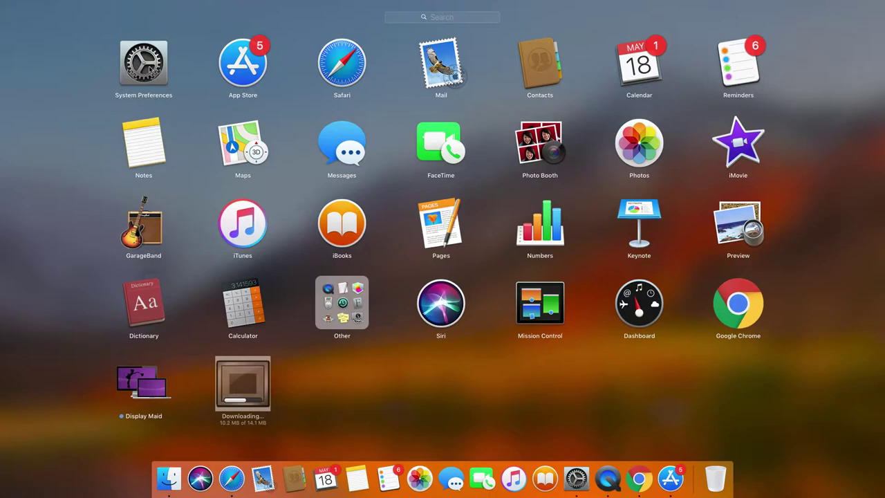
key(F4)
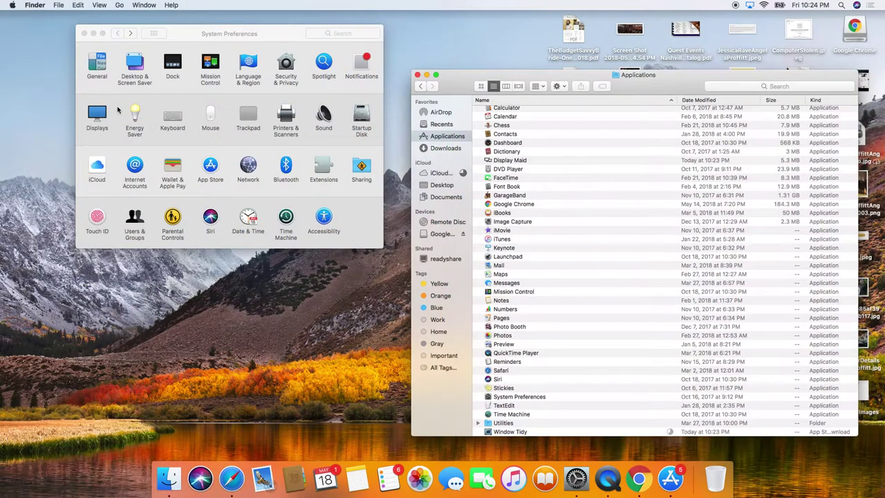
click(132, 34)
click(132, 35)
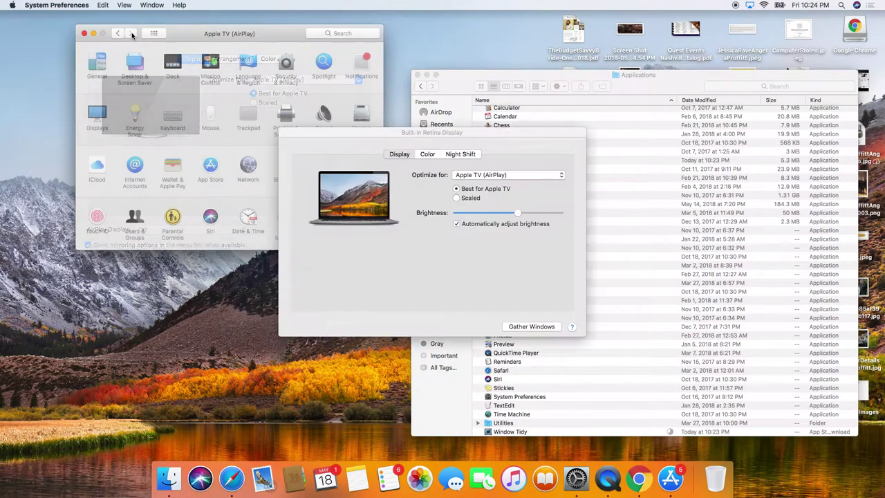
click(116, 35)
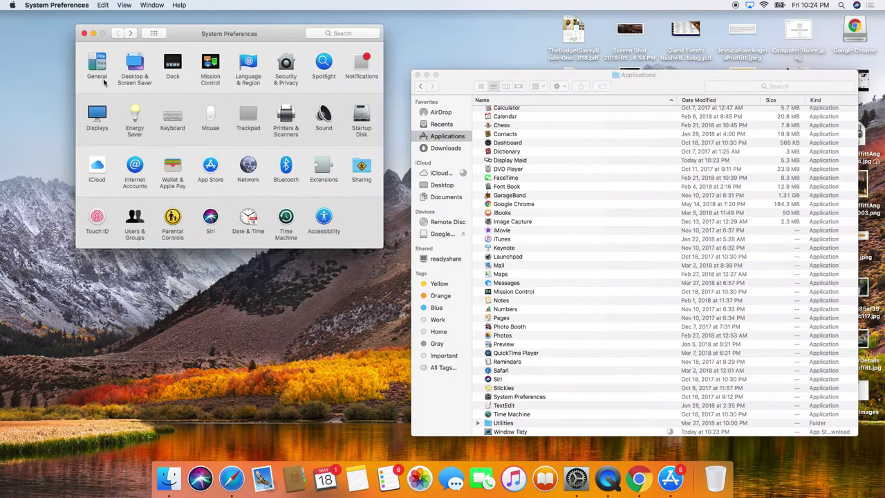
click(101, 112)
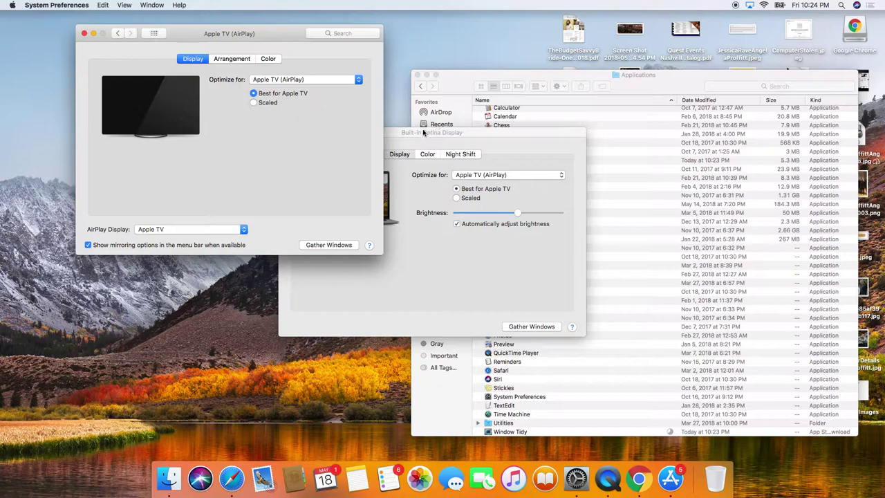
drag(423, 132, 538, 131)
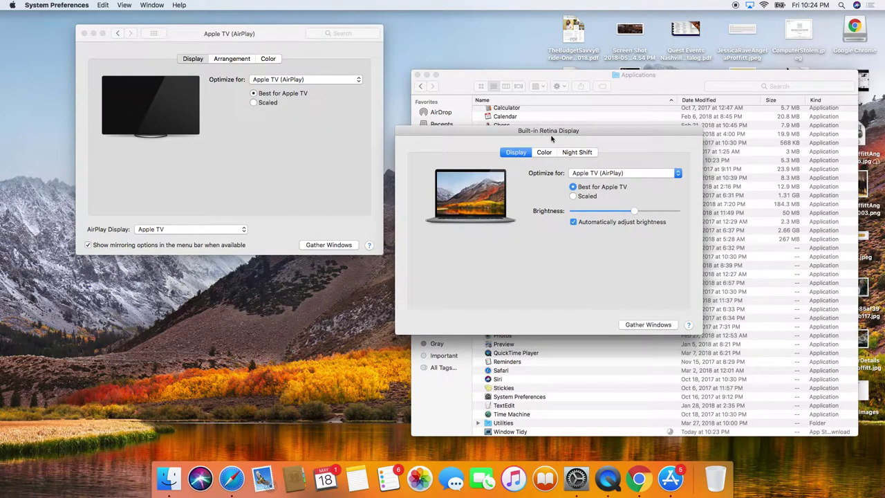
click(201, 58)
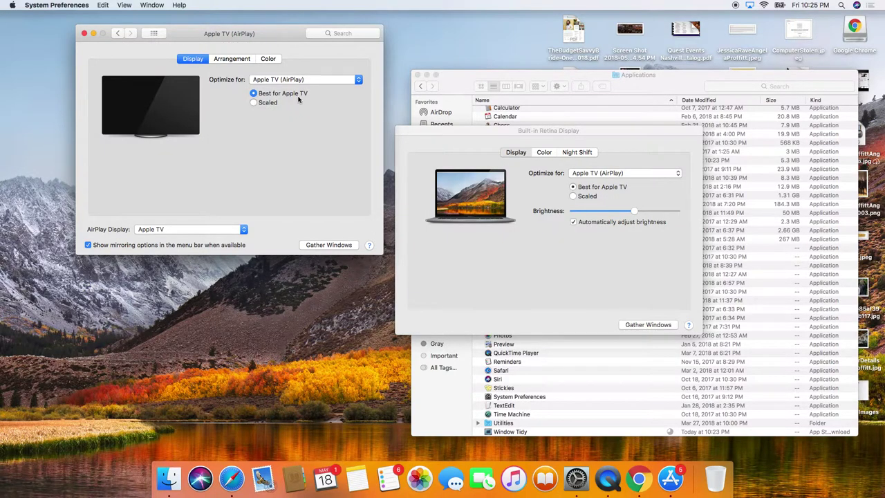
click(264, 80)
click(260, 79)
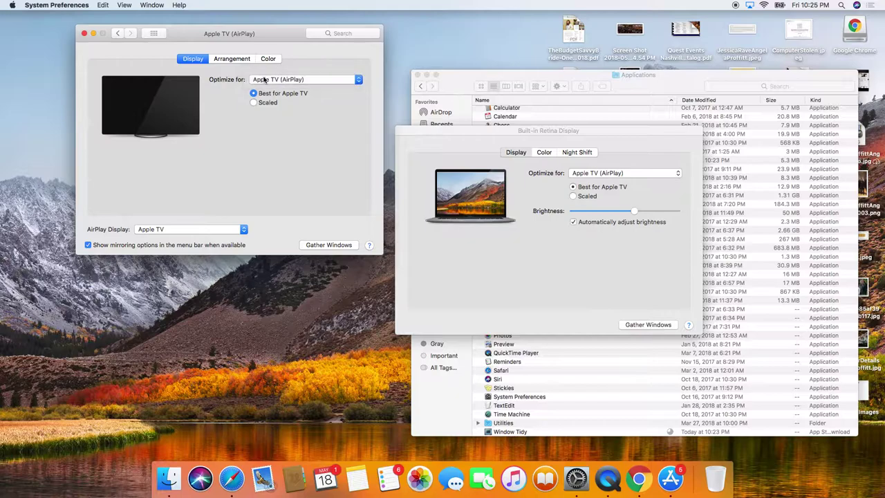
click(234, 58)
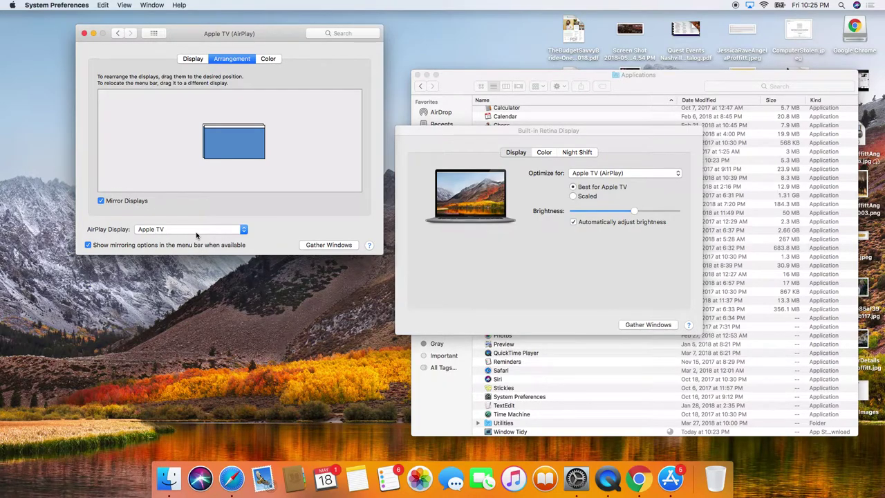
drag(568, 129, 463, 139)
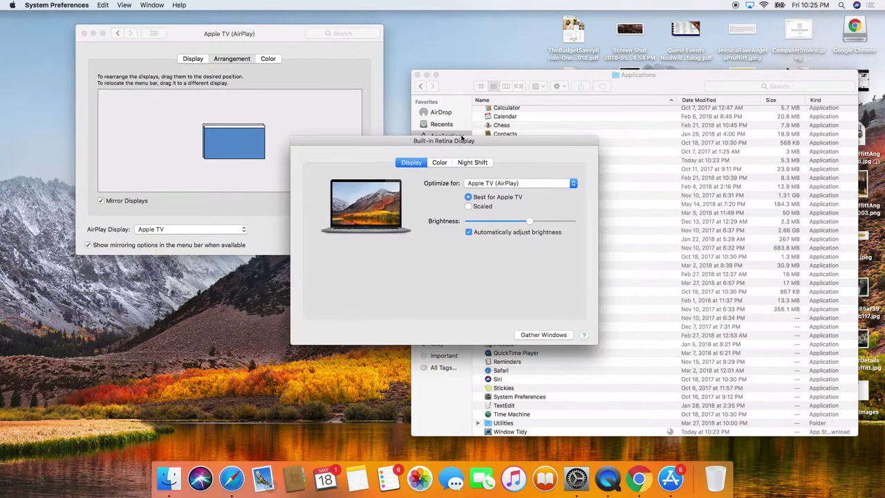
click(495, 186)
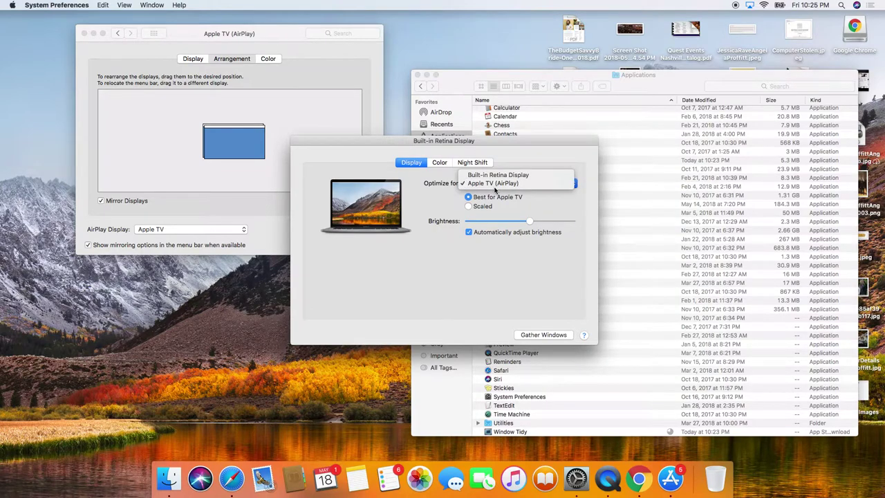
click(407, 220)
click(450, 163)
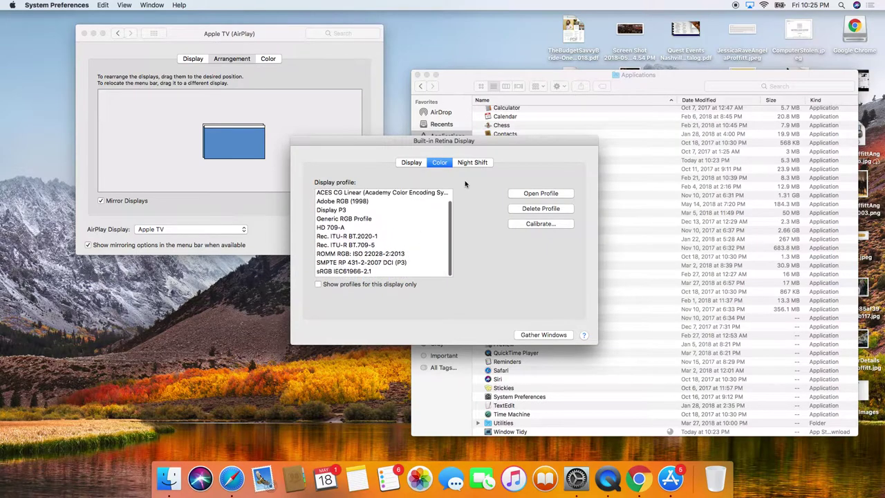
click(473, 162)
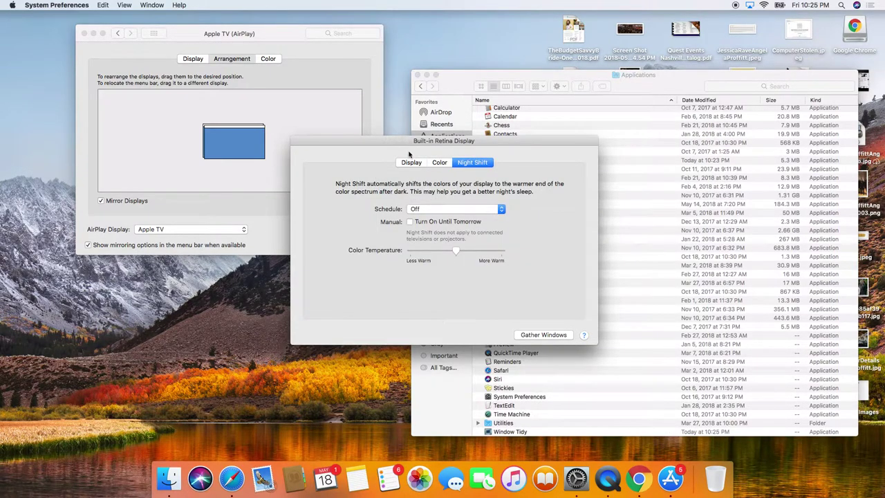
click(116, 33)
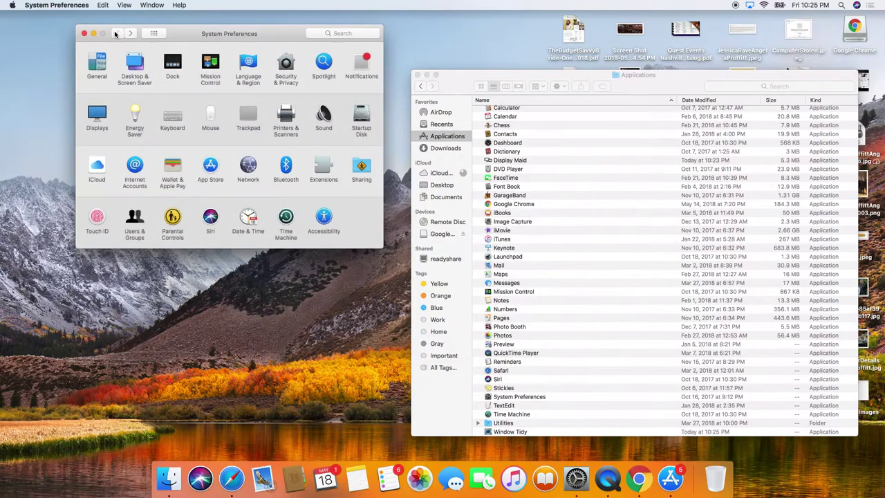
In Energy Saver, turn the display off after 14 minutes on adapter and 15 on battery.
click(137, 116)
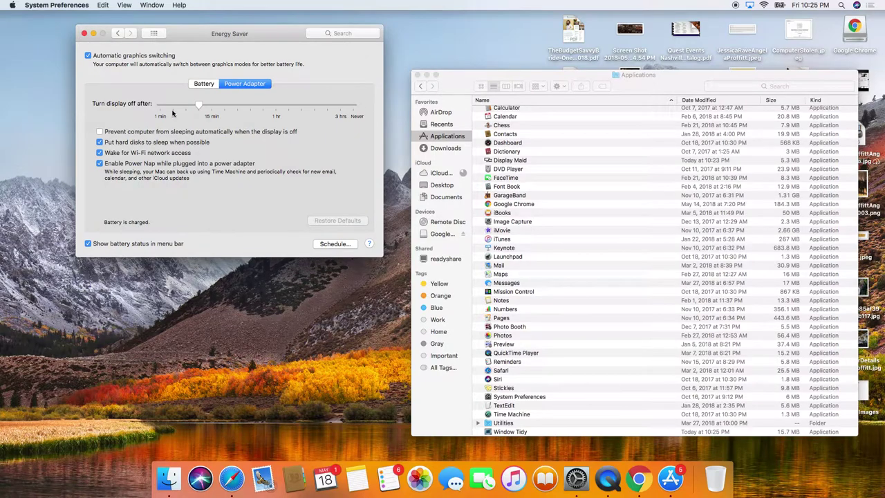
drag(199, 106, 208, 108)
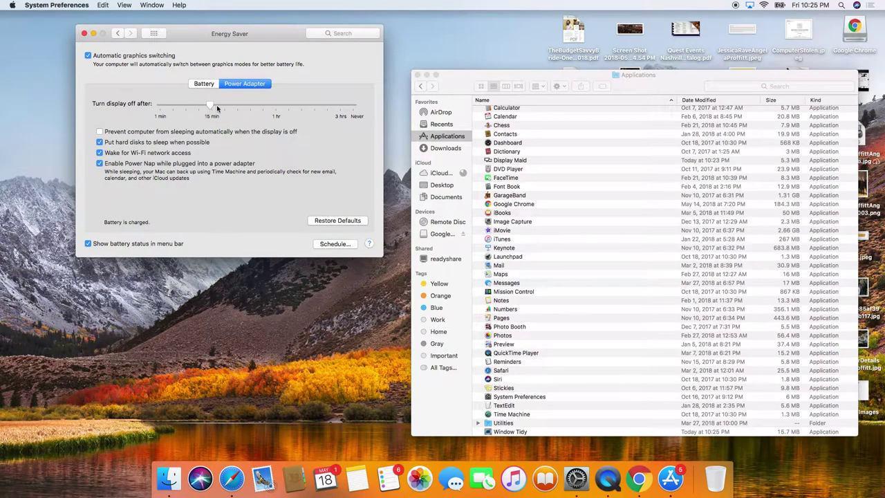
click(204, 84)
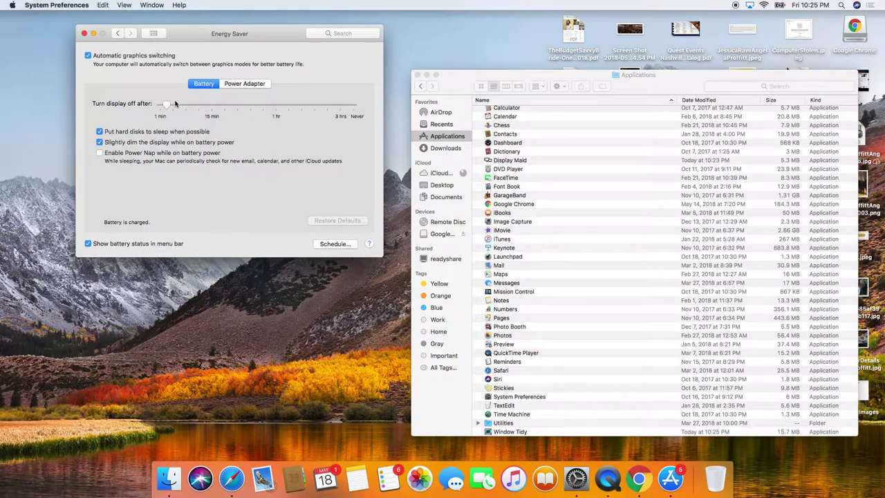
drag(171, 106, 213, 108)
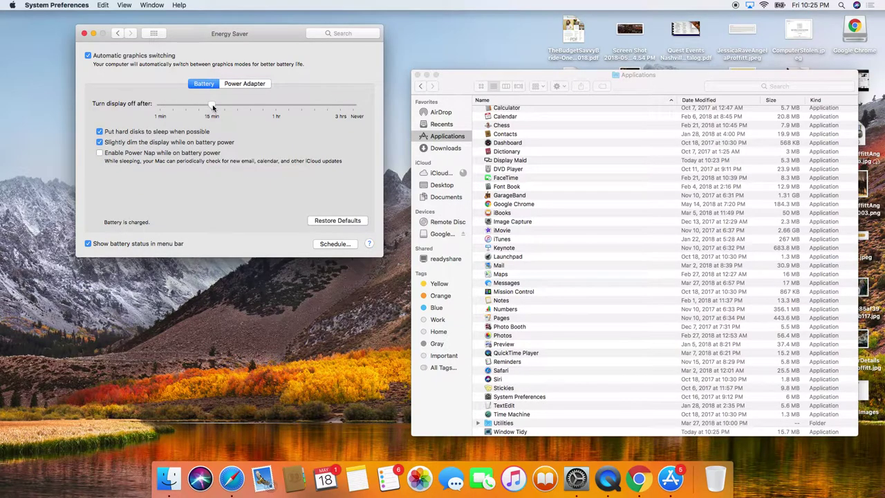
click(242, 83)
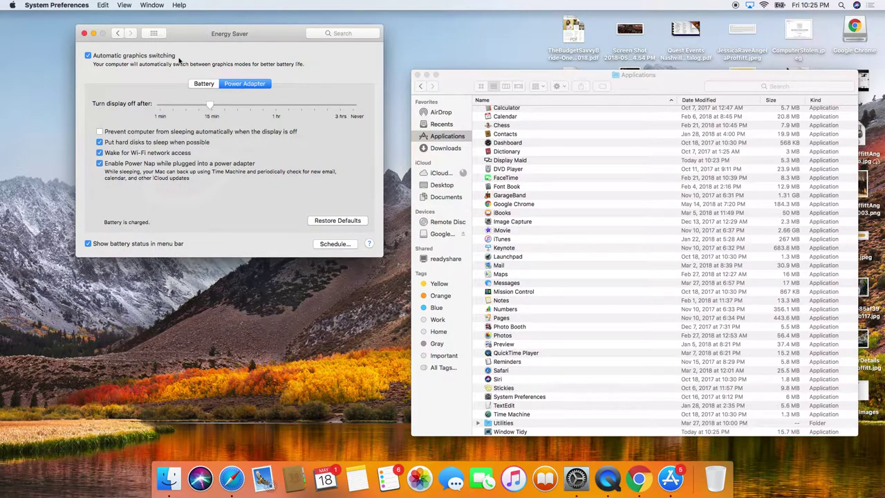
click(204, 83)
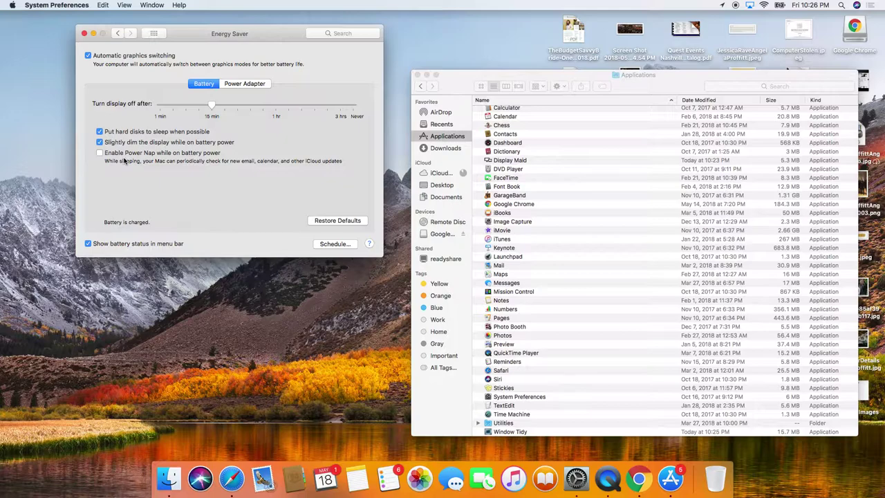
click(117, 34)
click(173, 119)
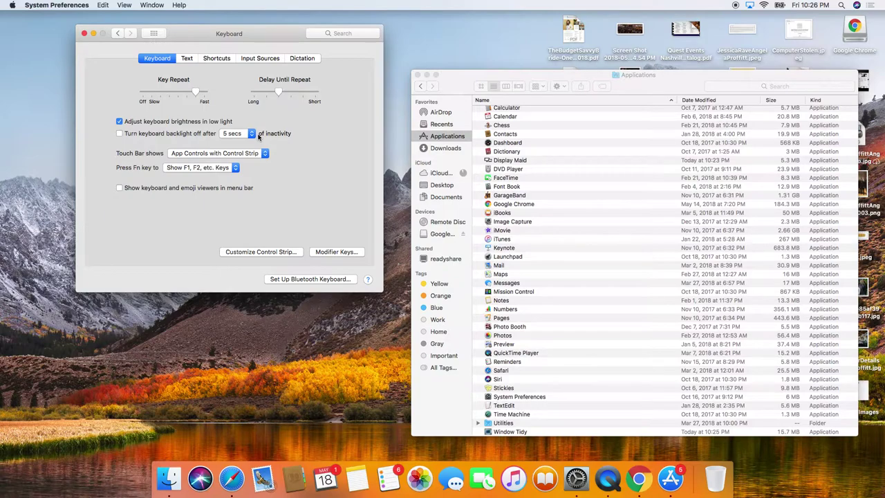
Turn the keyboard backlight off and review the Touch Bar options without changing them.
key(XF86KbdBrightnessDown)
key(XF86KbdBrightnessDown)
key(XF86KbdBrightnessDown)
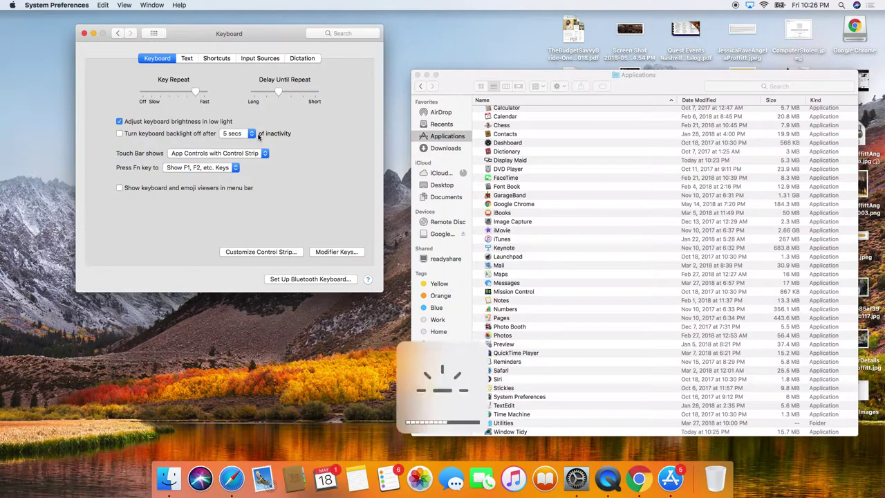
key(XF86KbdBrightnessDown)
key(XF86KbdBrightnessDown)
key(XF86KbdBrightnessDown)
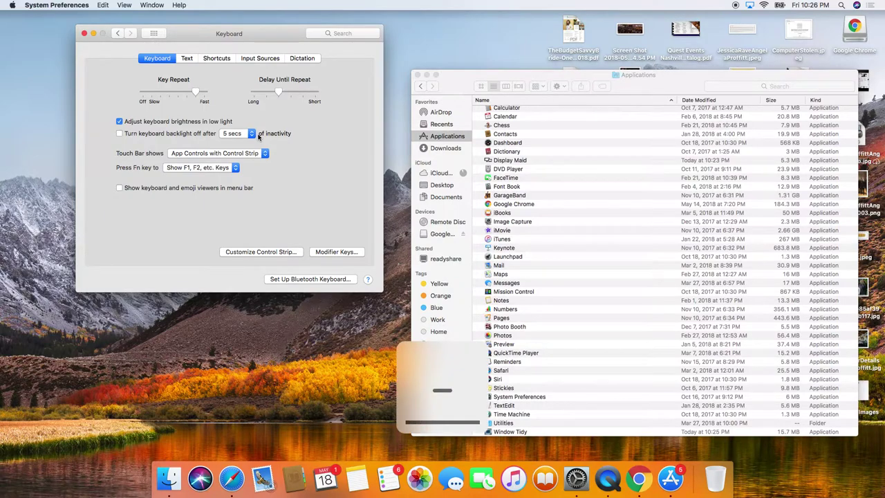
key(XF86KbdBrightnessUp)
key(XF86KbdBrightnessDown)
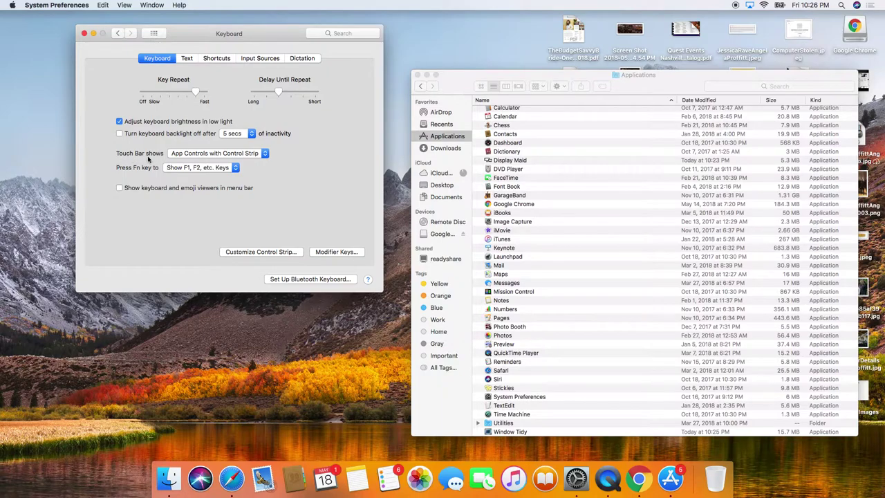
click(266, 154)
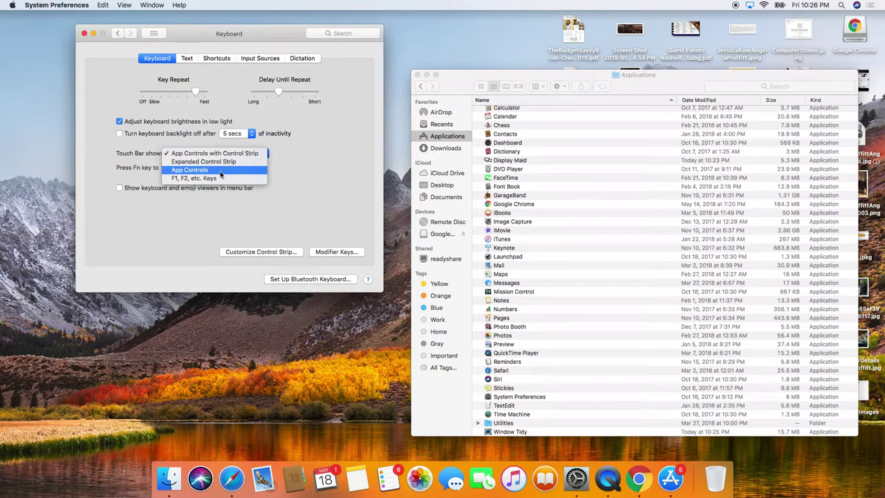
click(292, 181)
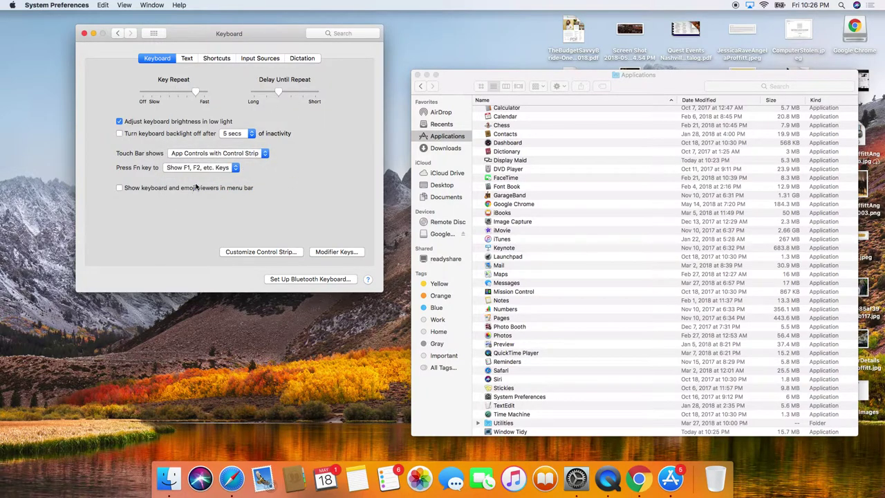
Enable keyboard and emoji viewers in the menu bar, then start and cancel a Bluetooth keyboard search.
click(119, 189)
click(119, 189)
click(311, 279)
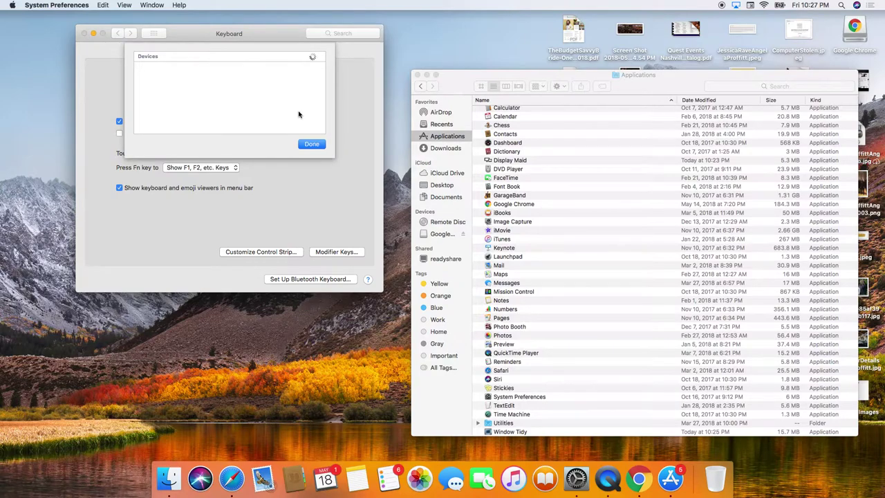
click(310, 145)
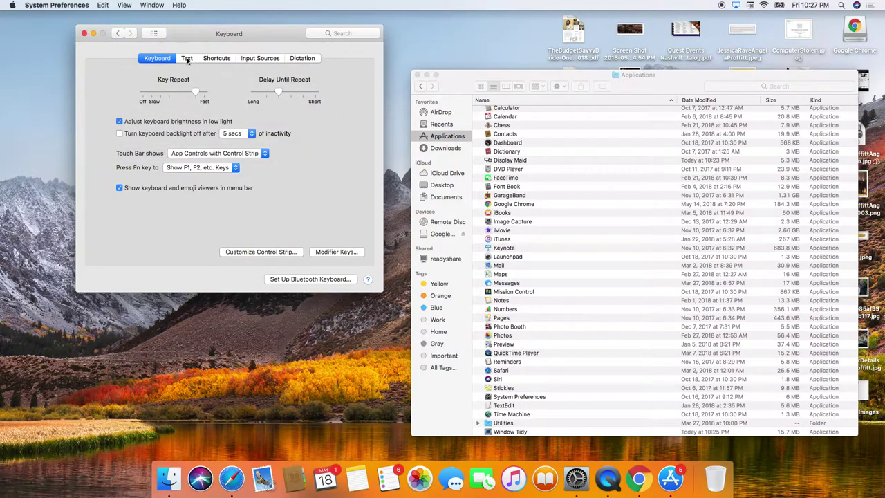
Browse the omw entries in the Text replacement list.
click(187, 58)
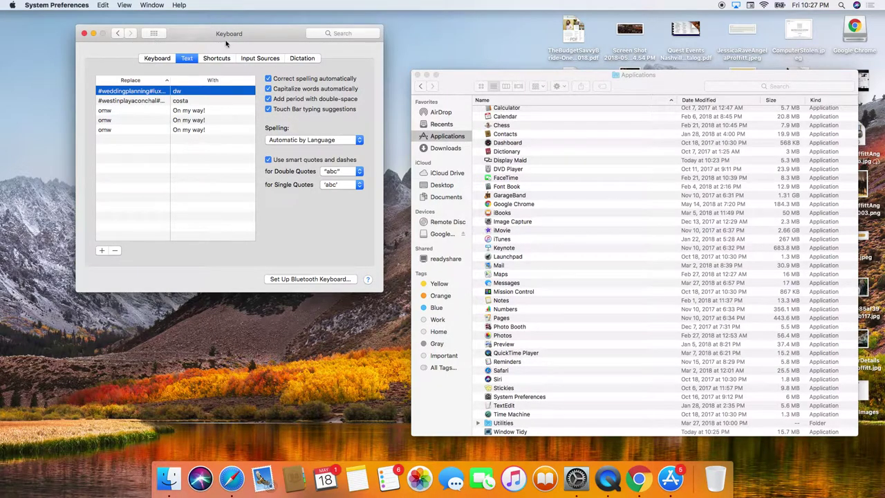
click(187, 111)
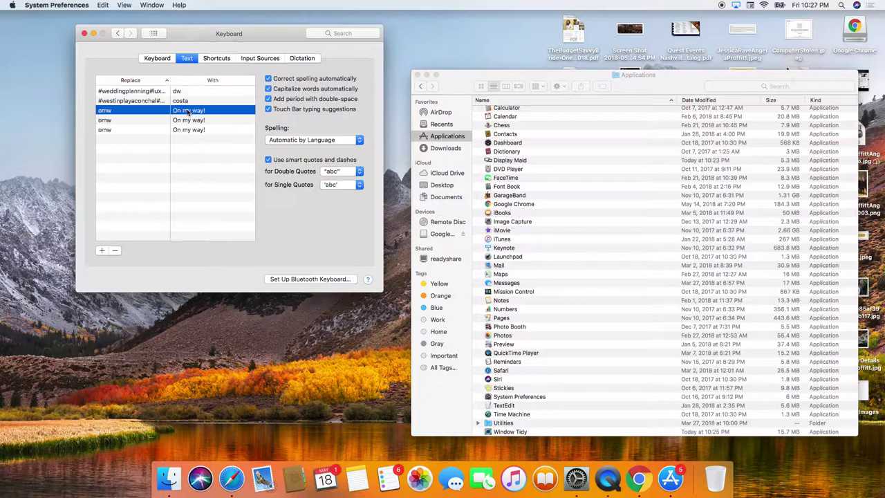
click(181, 120)
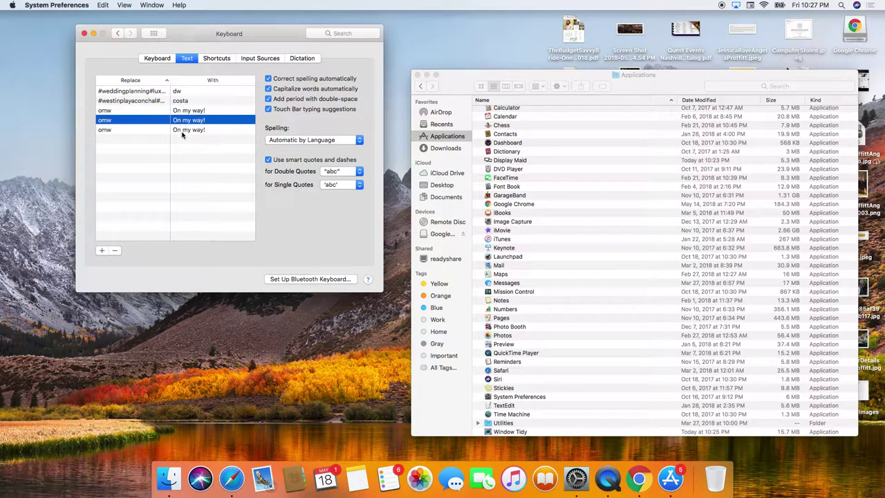
click(182, 132)
View the Shortcuts and Input Sources tabs, then go to the Dictation tab.
click(214, 59)
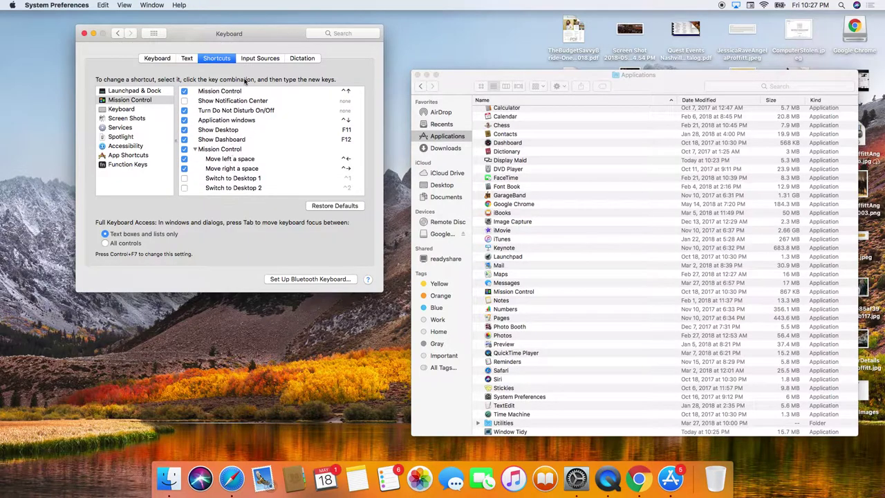
click(255, 59)
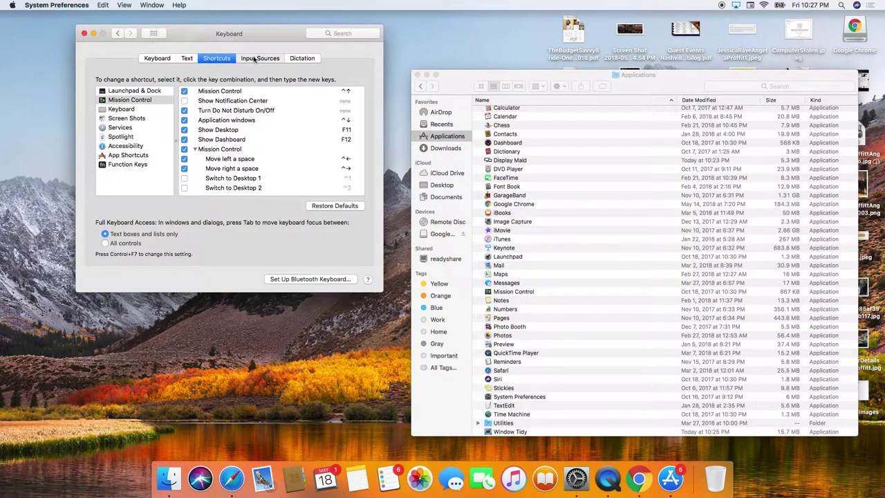
click(308, 59)
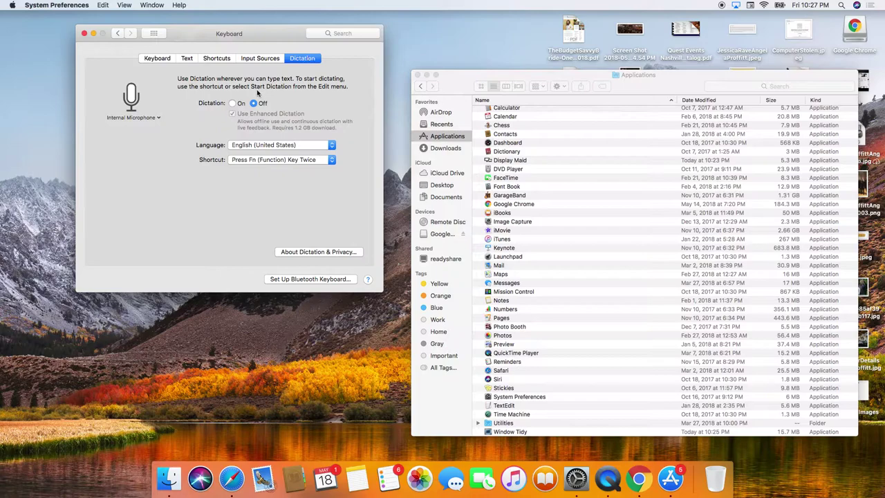
Turn dictation on and set its shortcut to Press Either Command Key Twice.
click(233, 103)
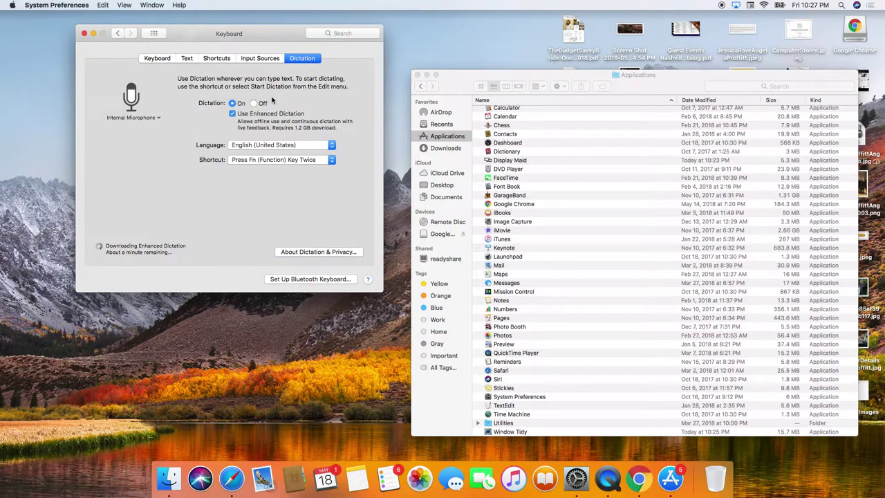
click(263, 160)
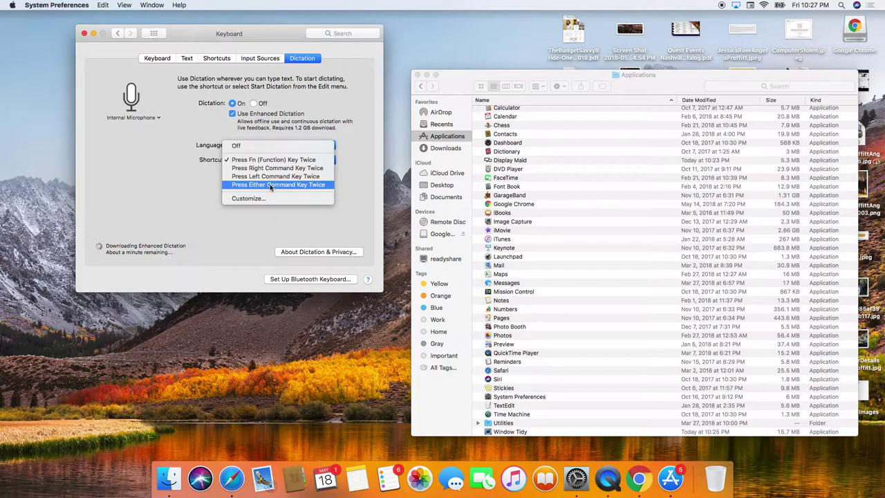
click(271, 185)
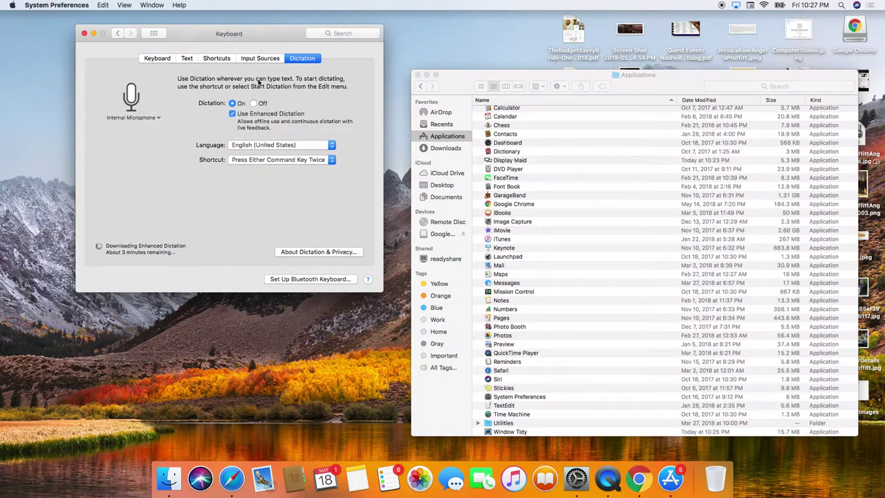
Check the Mouse pane, which finds no mouse, then open Trackpad's More Gestures settings.
click(118, 33)
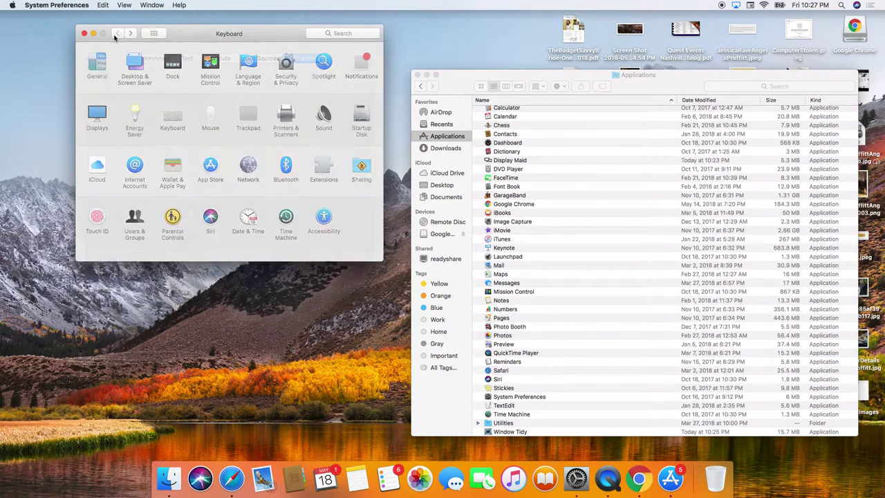
click(213, 114)
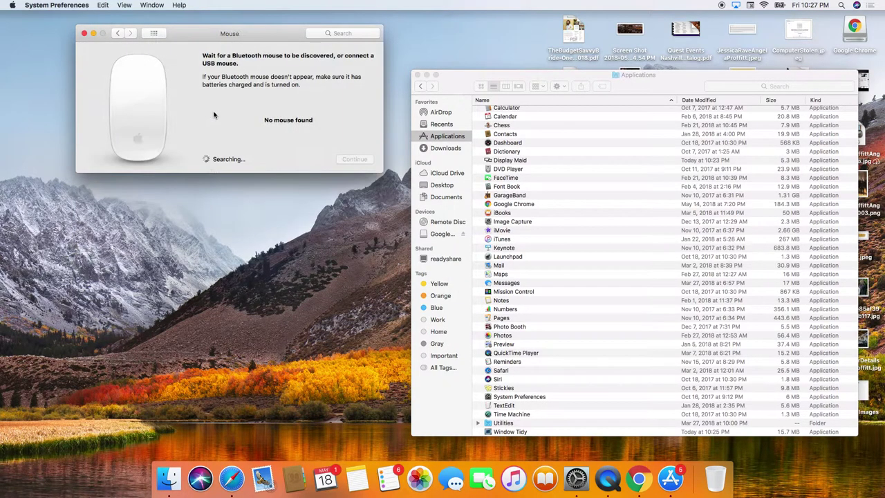
click(119, 33)
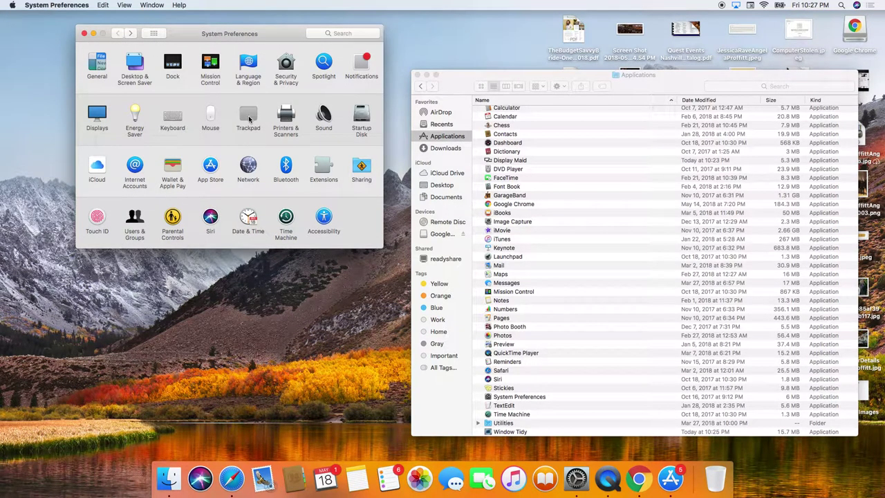
click(249, 119)
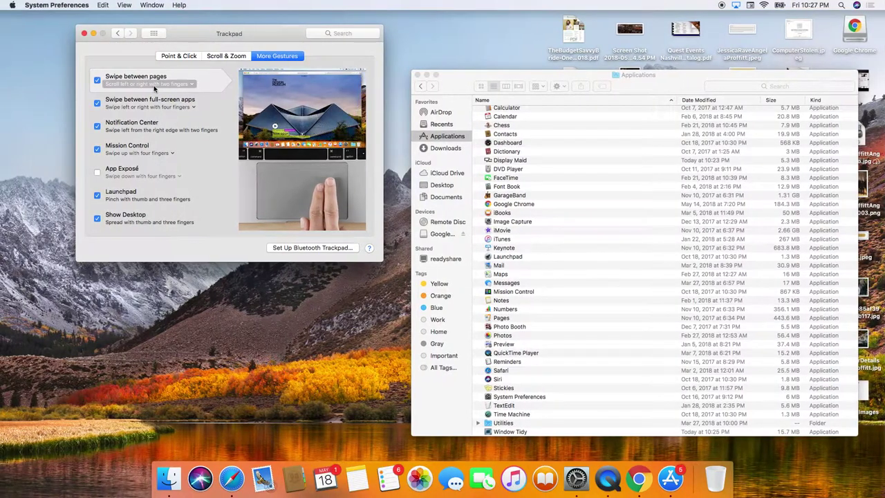
Flip between the Chrome and System Preferences desktops with Control+arrow keys.
key(ctrl+Left)
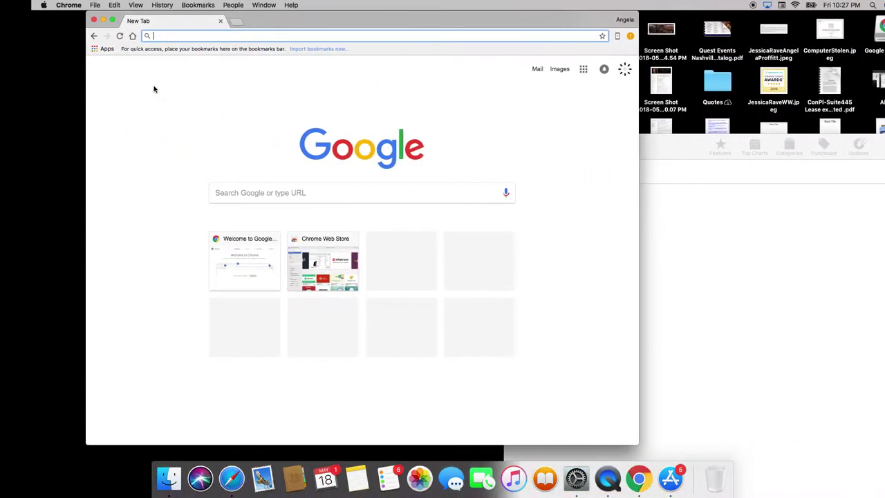
key(ctrl+Right)
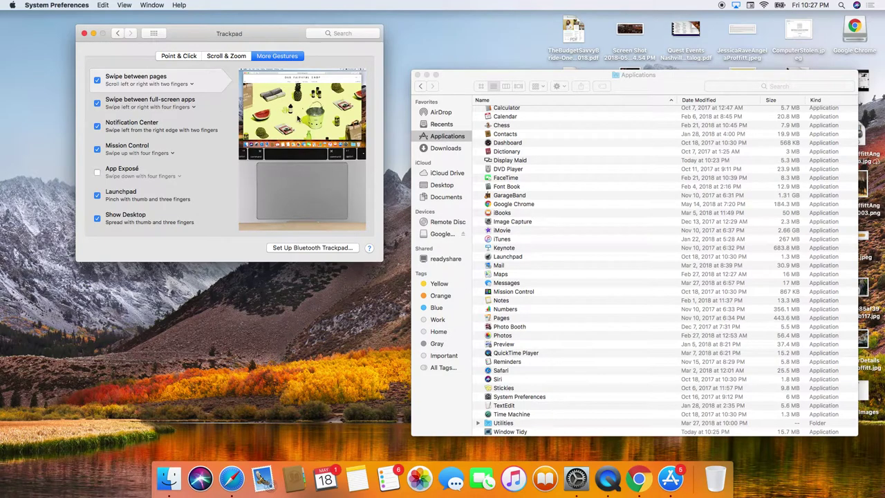
key(ctrl+Left)
key(ctrl+Right)
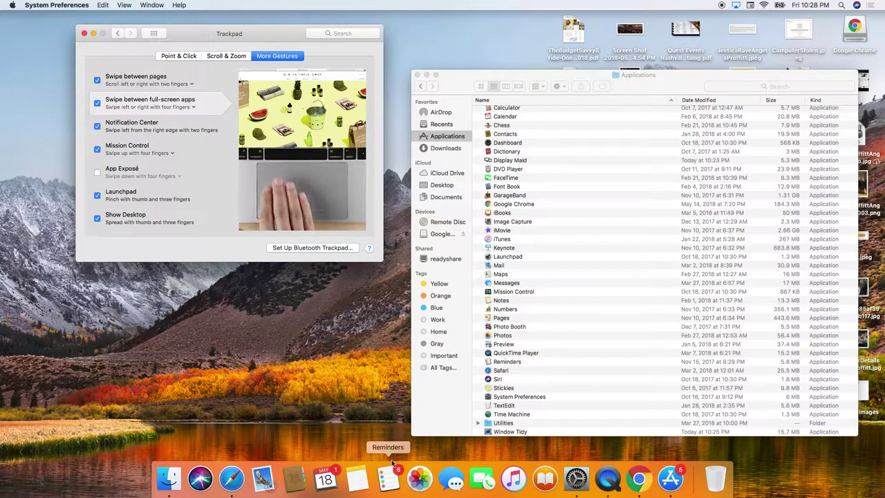
In Chrome, load the wedding planner's website address.
click(639, 478)
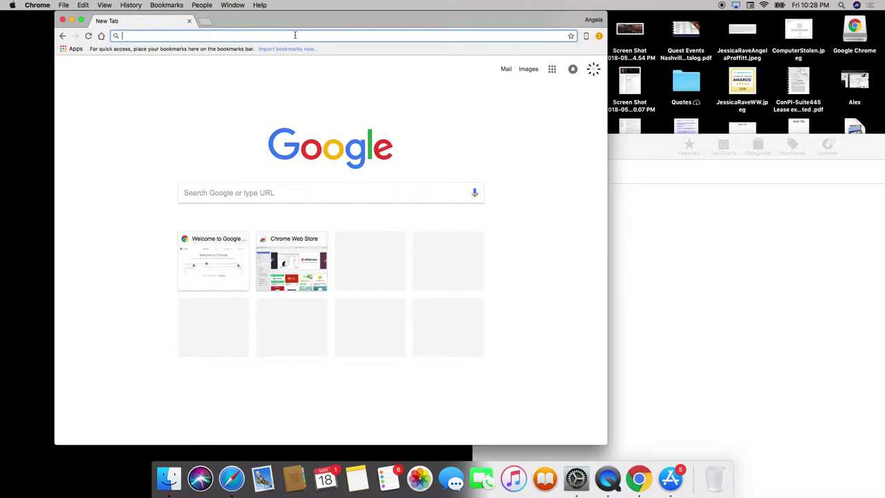
text(angi)
key(BackSpace)
key(BackSpace)
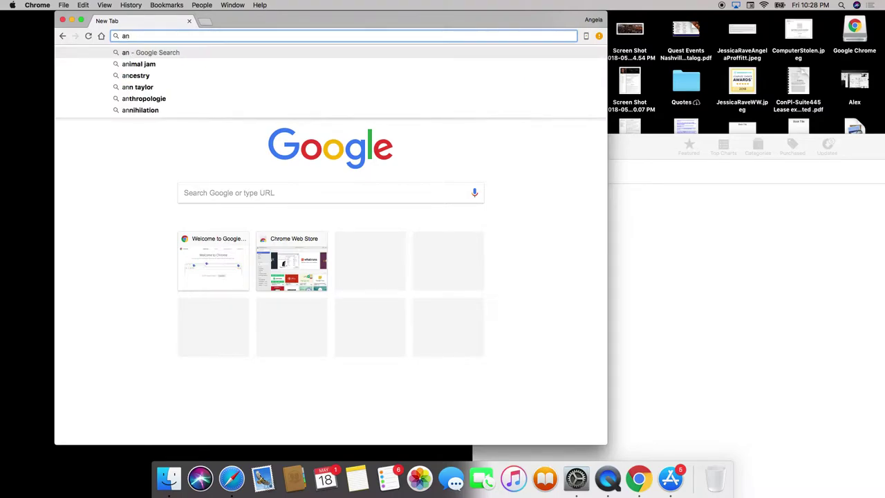
text(gelaproffit)
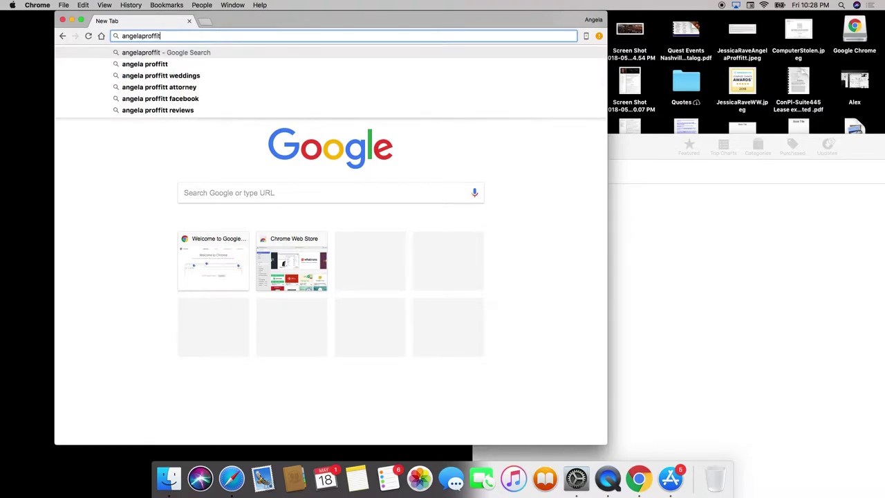
text(t.com)
key(Return)
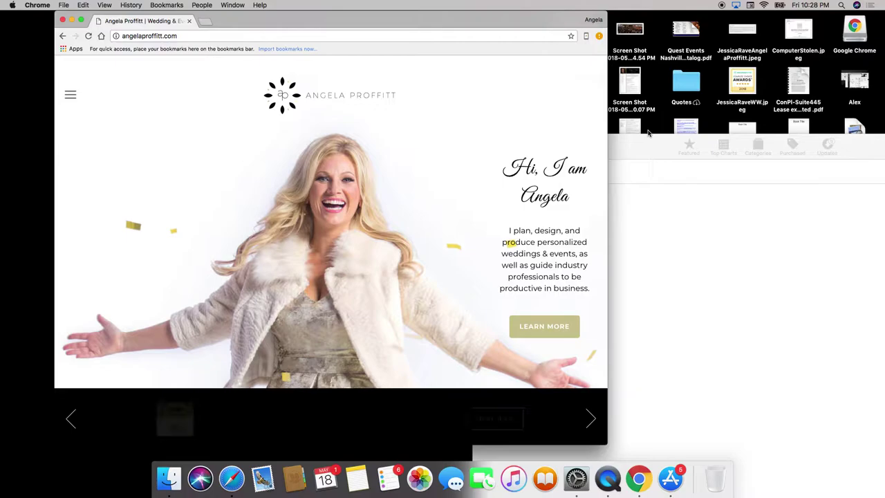
Move the App Store window to another desktop using Mission Control.
key(ctrl+Up)
drag(607, 159, 864, 33)
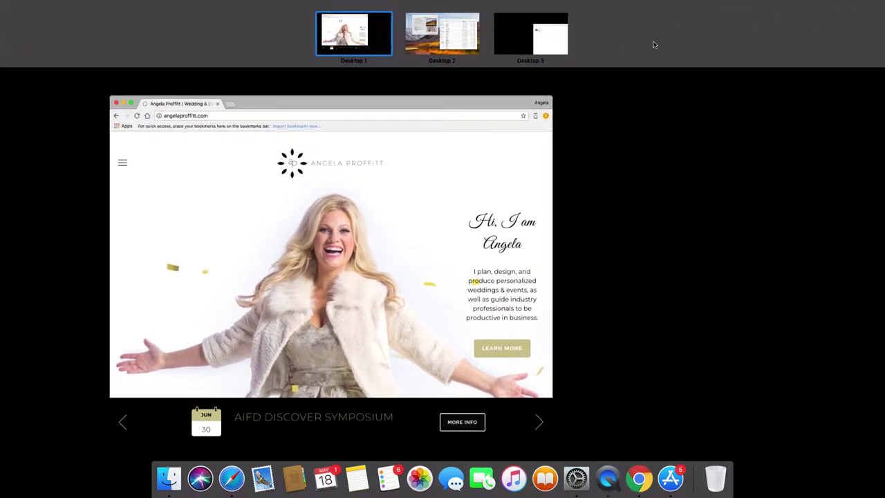
key(ctrl+Up)
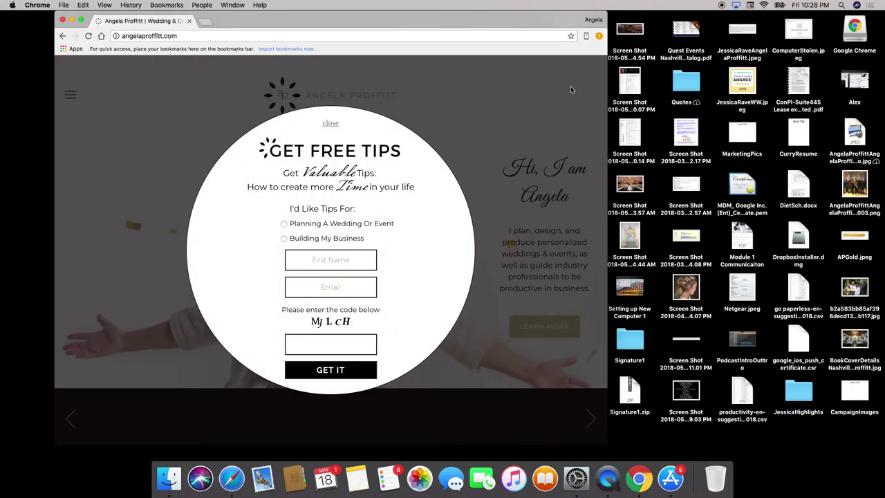
Widen the browser window, close the Get Free Tips popup, and visit the SERVICES page.
drag(607, 379, 859, 379)
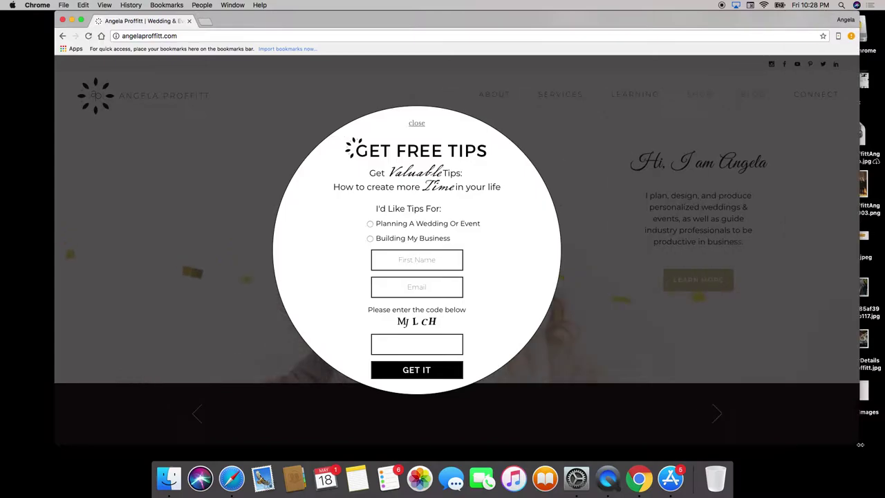
click(455, 124)
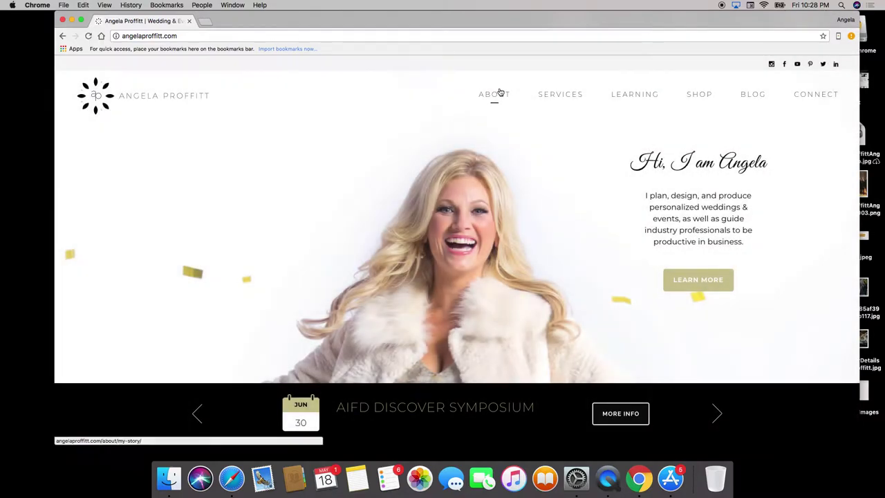
click(553, 101)
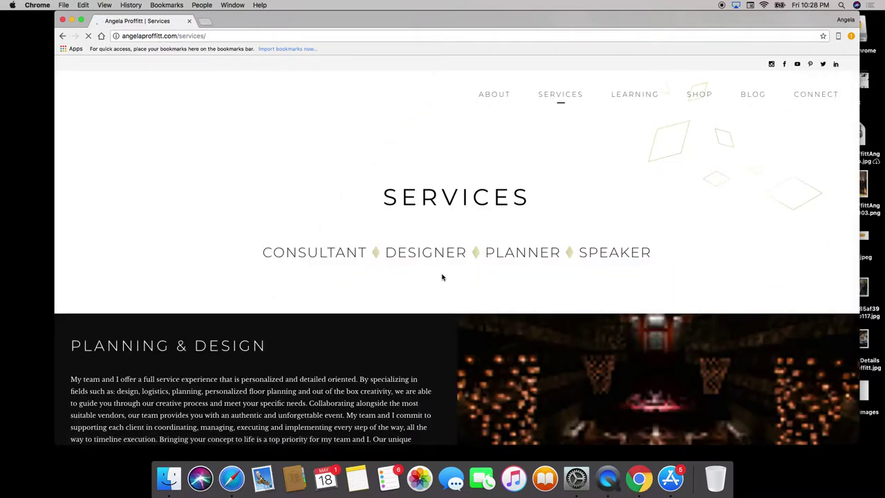
scroll(442, 277, down, 5)
scroll(442, 276, down, 10)
scroll(443, 276, left, 5)
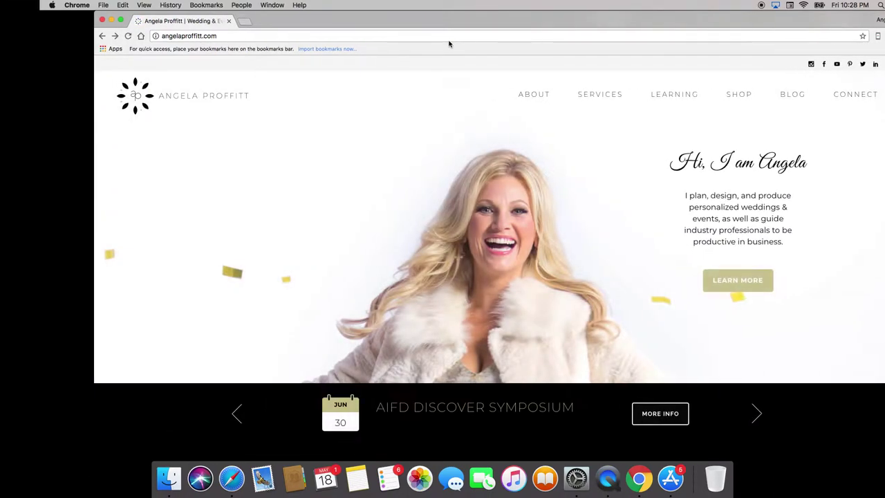
Cycle between desktops and return to the System Preferences desktop.
key(ctrl+Left)
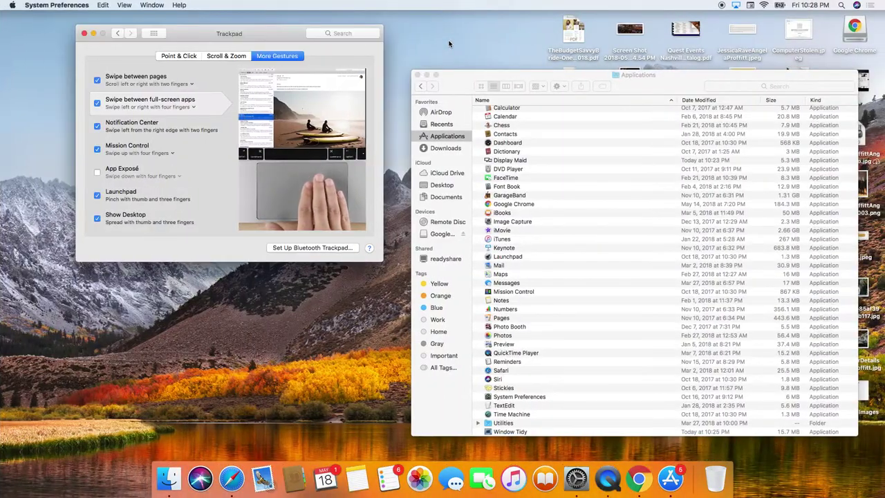
key(ctrl+Right)
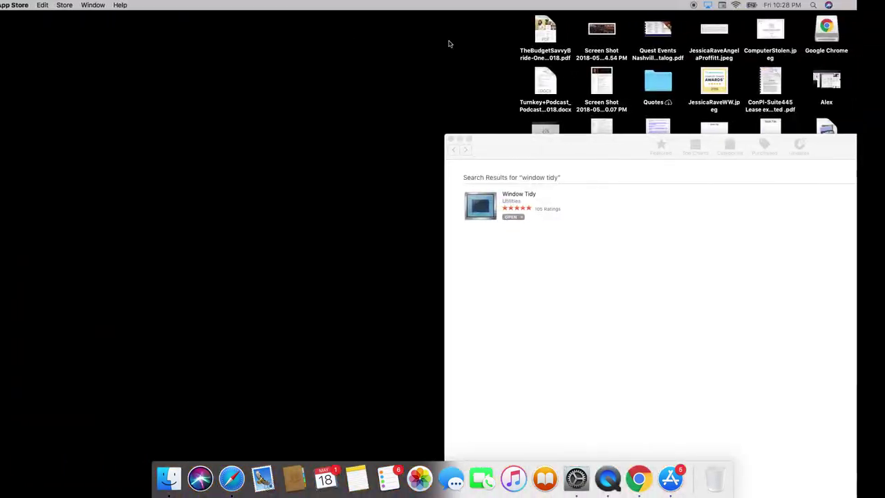
key(ctrl+Left)
key(ctrl+Left)
key(ctrl+Right)
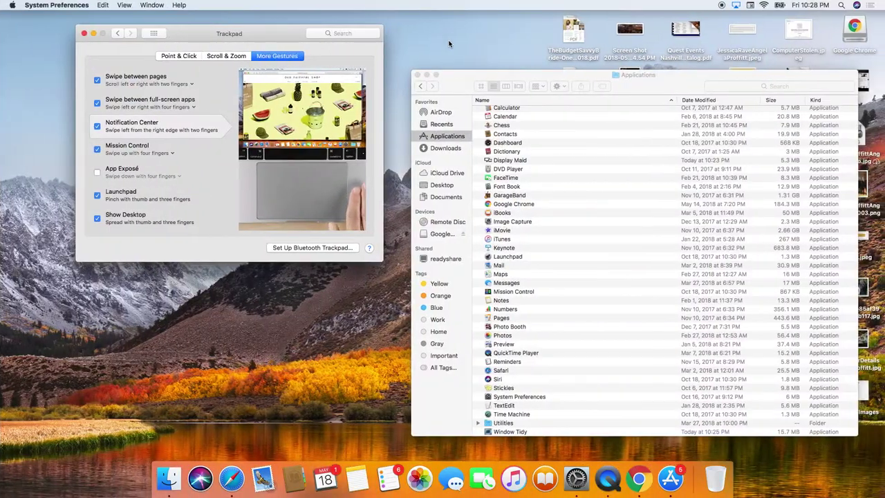
Review the Trackpad's Point & Click and Scroll & Zoom tabs, then return to all preferences.
mouse_move(188, 111)
mouse_move(135, 132)
click(178, 56)
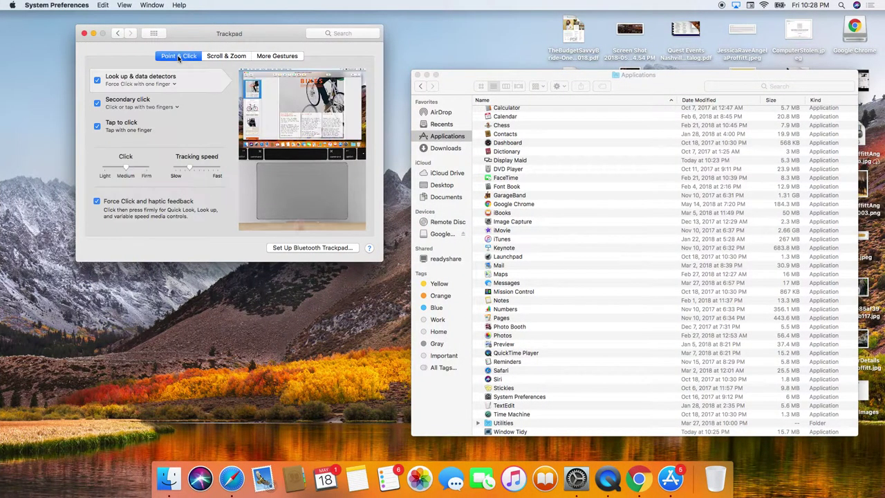
click(222, 58)
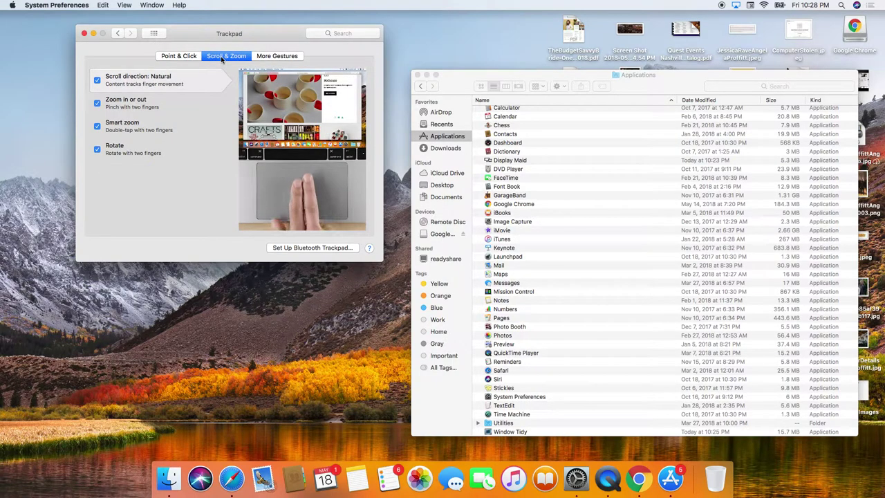
click(177, 57)
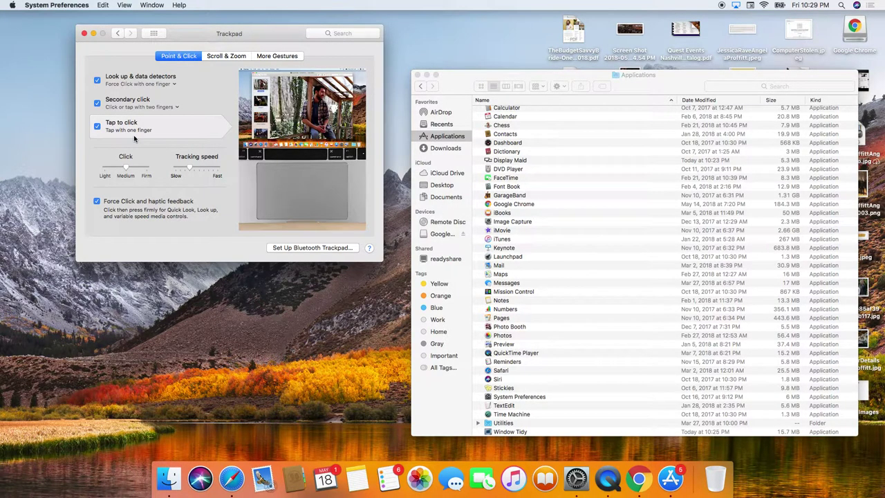
click(118, 35)
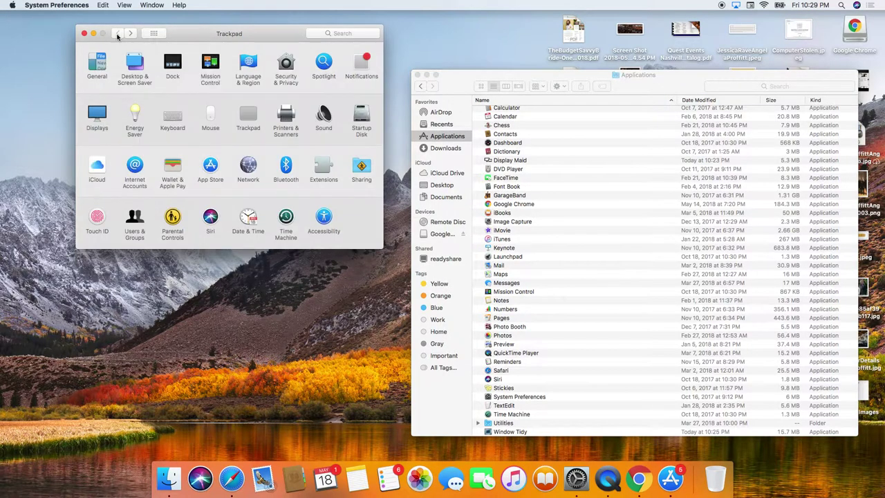
Look at Printers & Scanners, then review the Sound pane's Sound Effects settings.
click(293, 119)
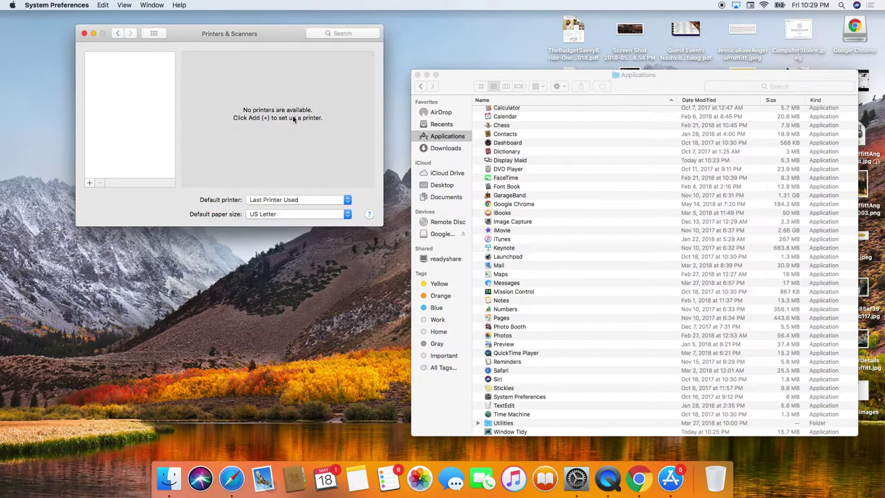
click(118, 34)
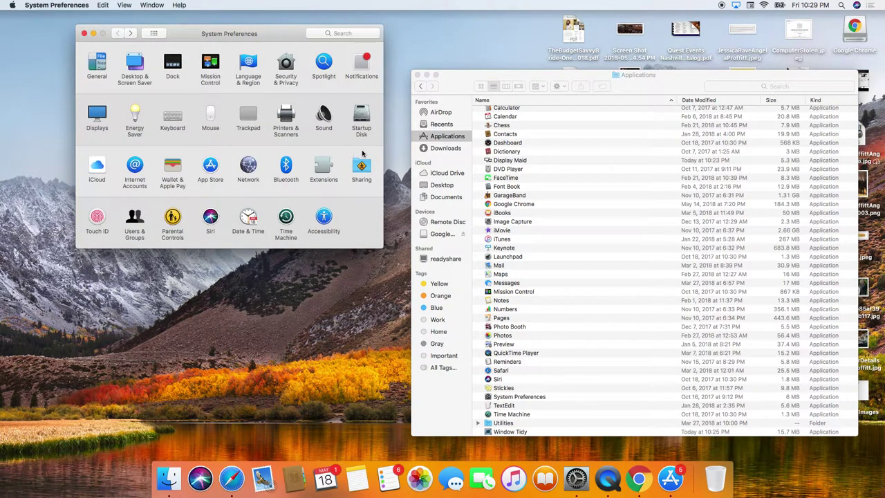
click(322, 114)
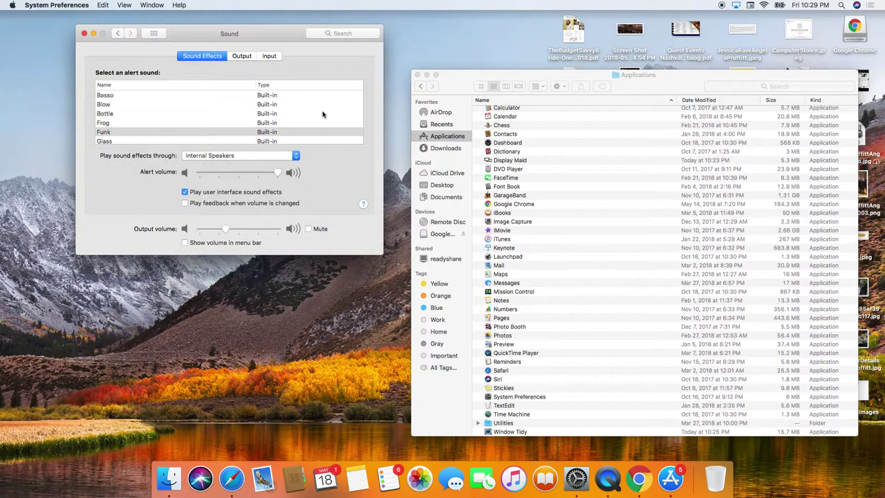
scroll(162, 108, down, 5)
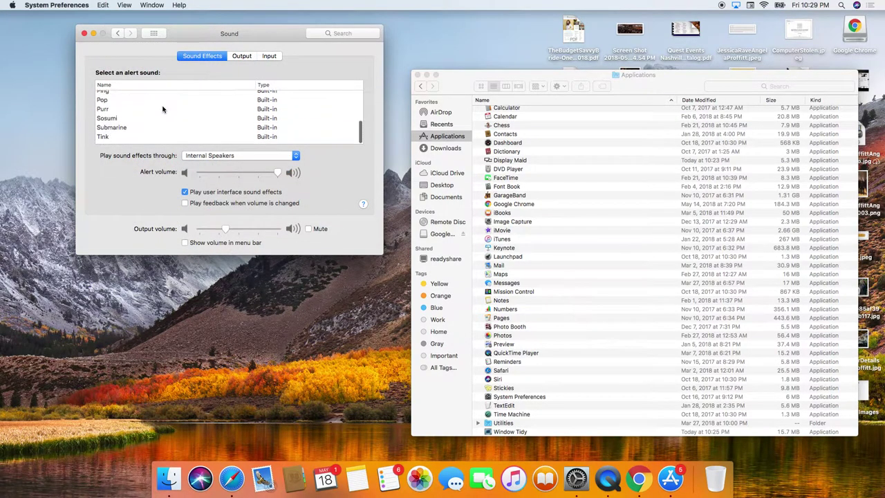
scroll(162, 109, up, 5)
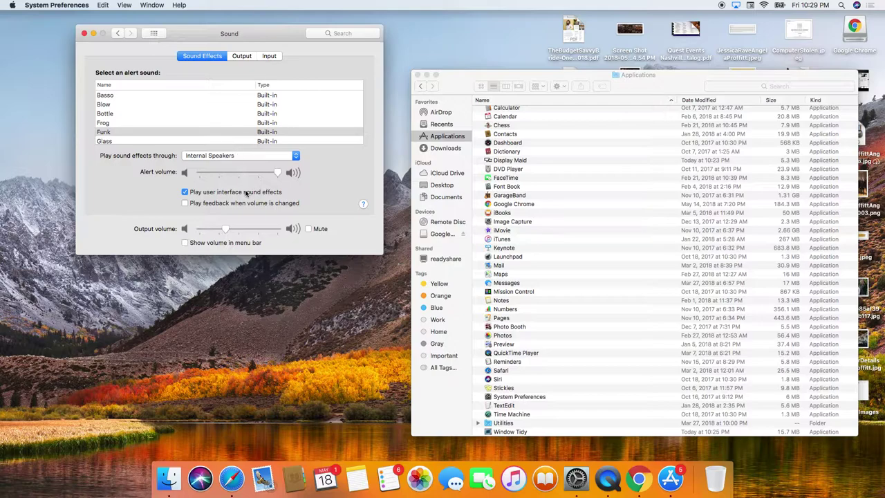
Set sound output to Internal Speakers, check the Input devices, and return to all panes.
click(242, 57)
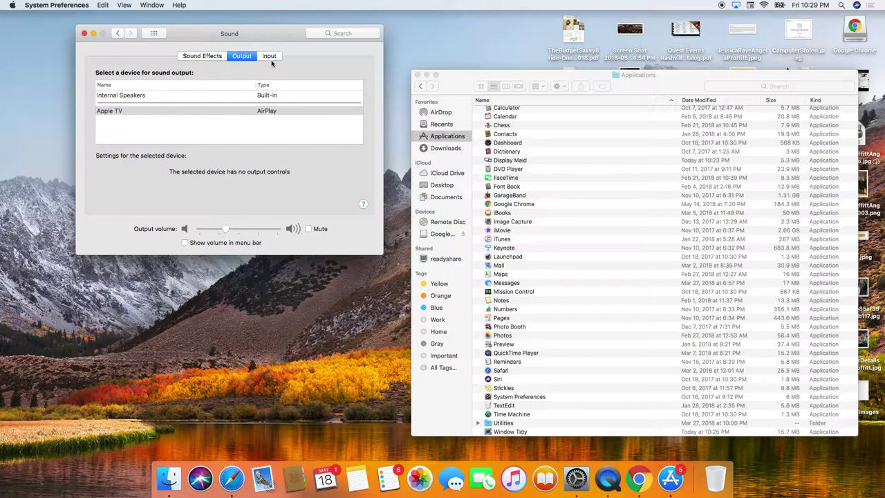
click(176, 99)
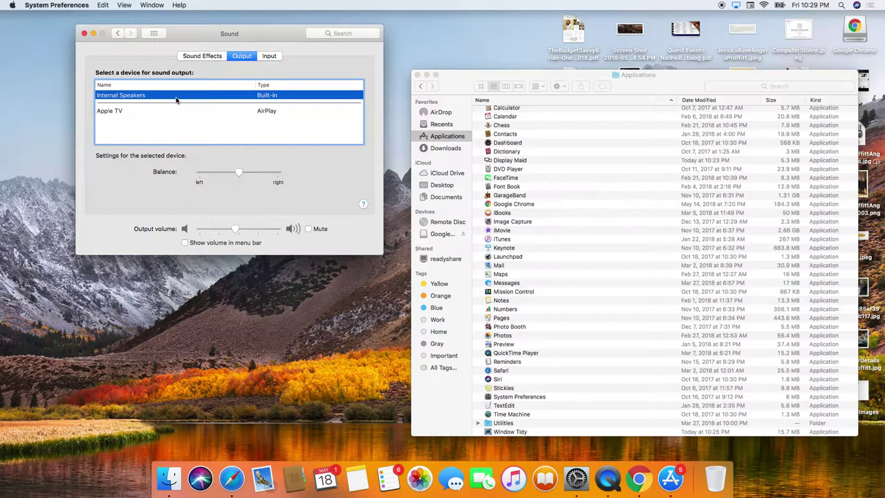
click(268, 57)
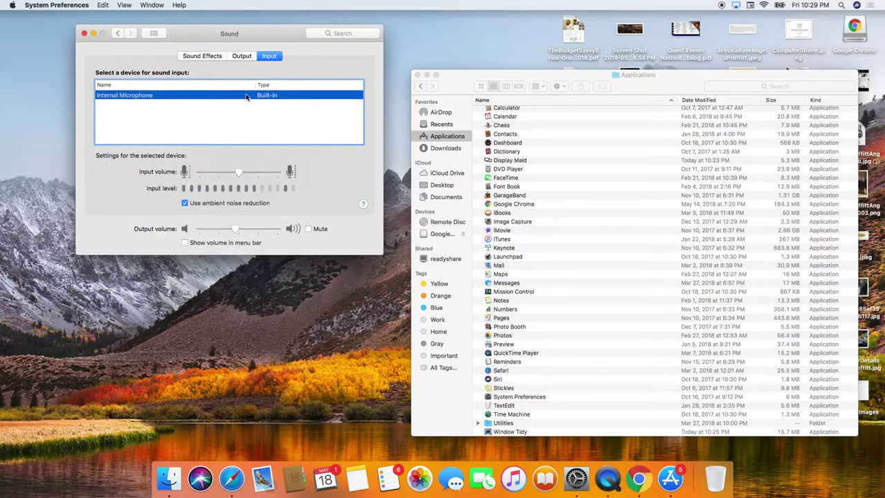
click(120, 33)
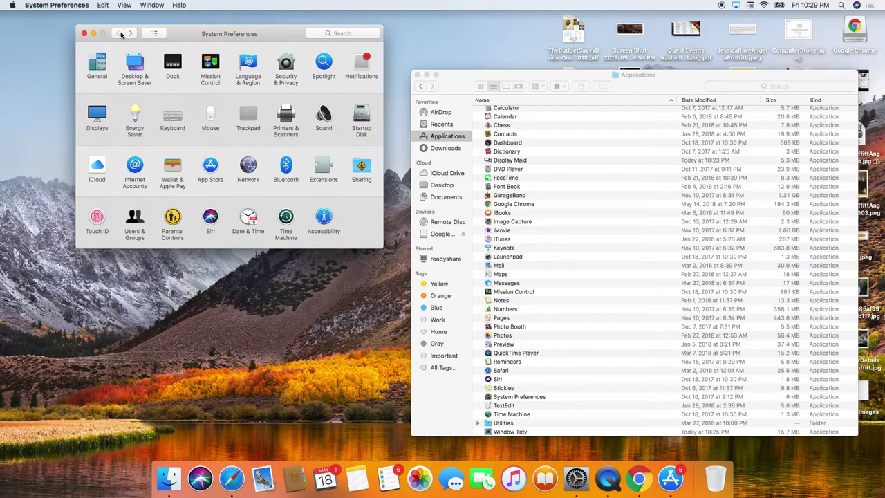
Glance at Startup Disk, then go back and open the iCloud pane.
click(353, 114)
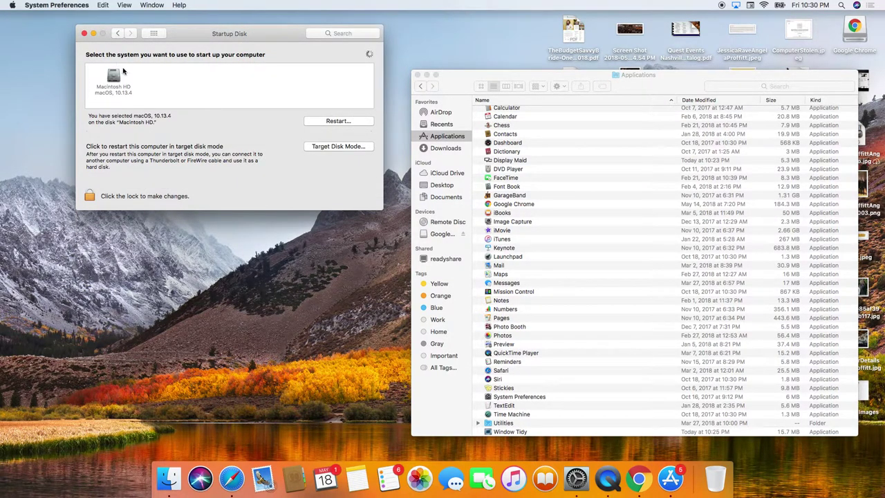
click(118, 33)
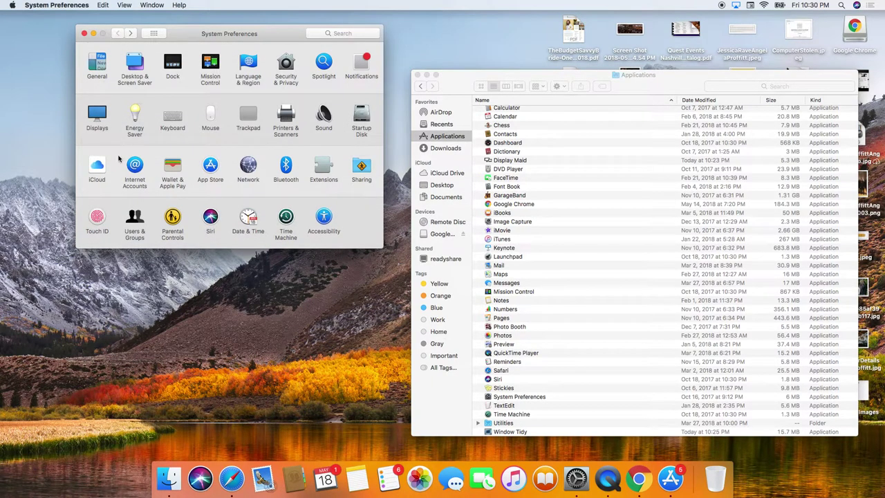
click(97, 170)
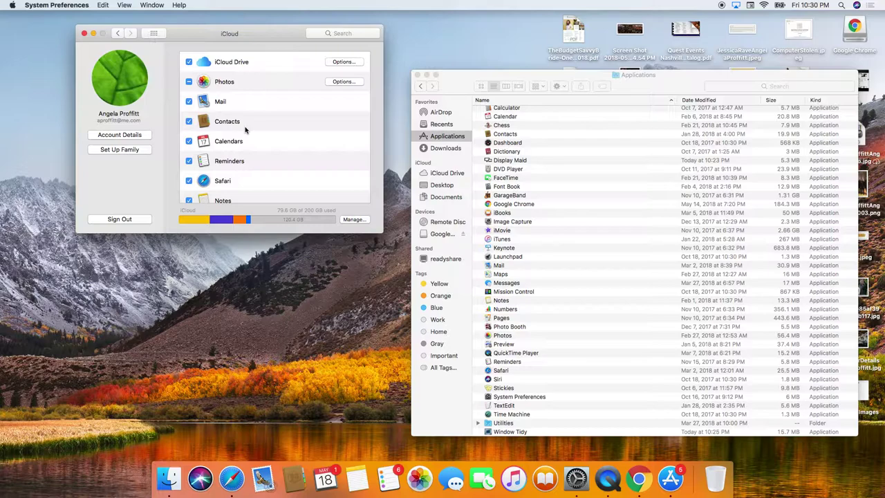
Turn on iCloud Photo Library in the Photos options and launch Photos to set it up.
scroll(245, 130, down, 6)
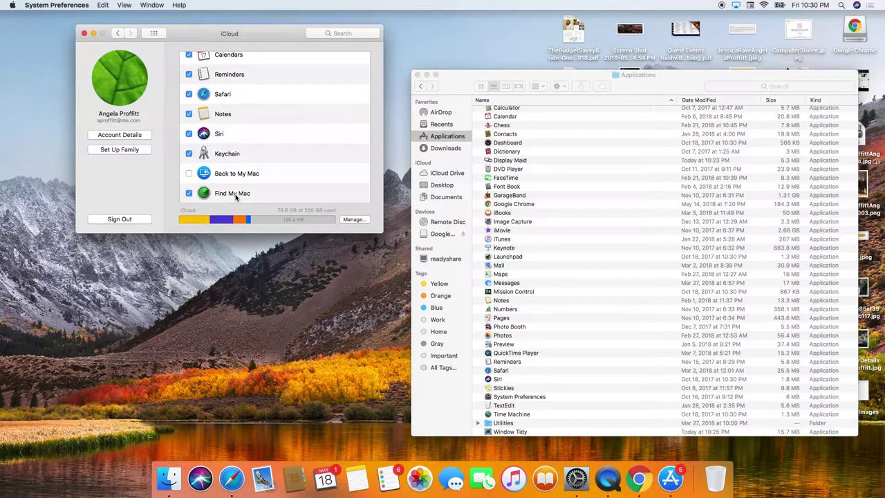
scroll(235, 193, up, 5)
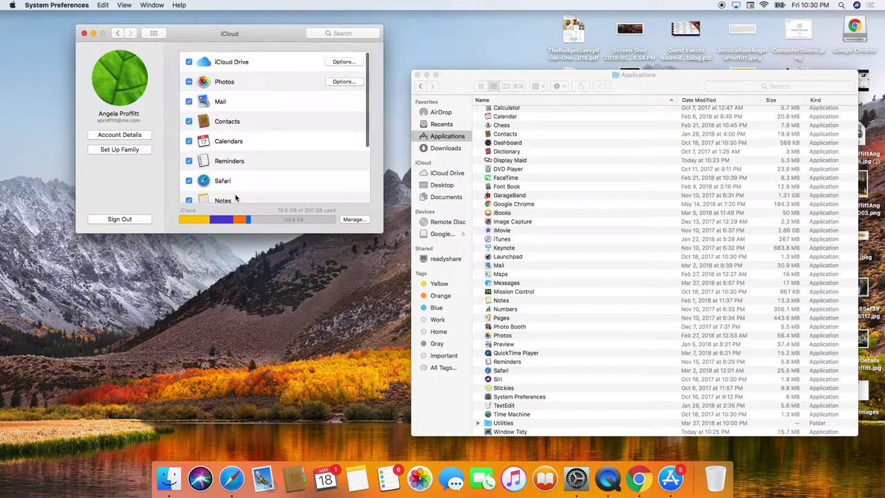
click(348, 82)
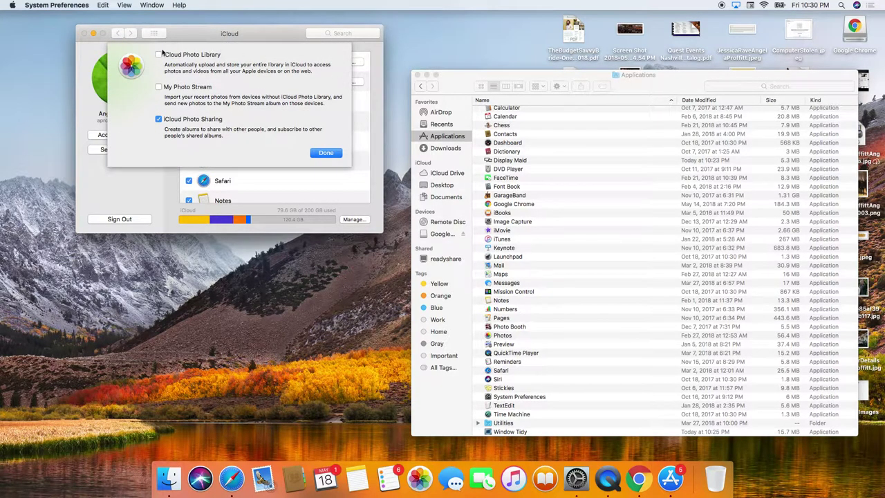
click(159, 55)
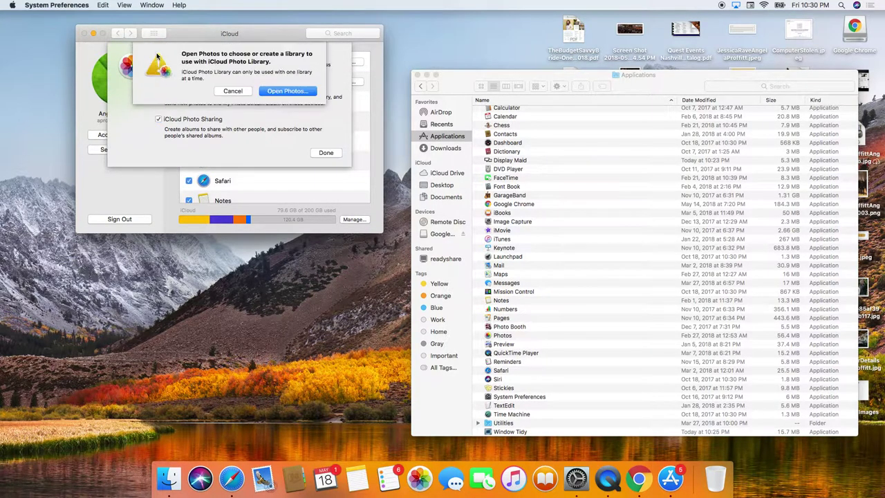
click(286, 91)
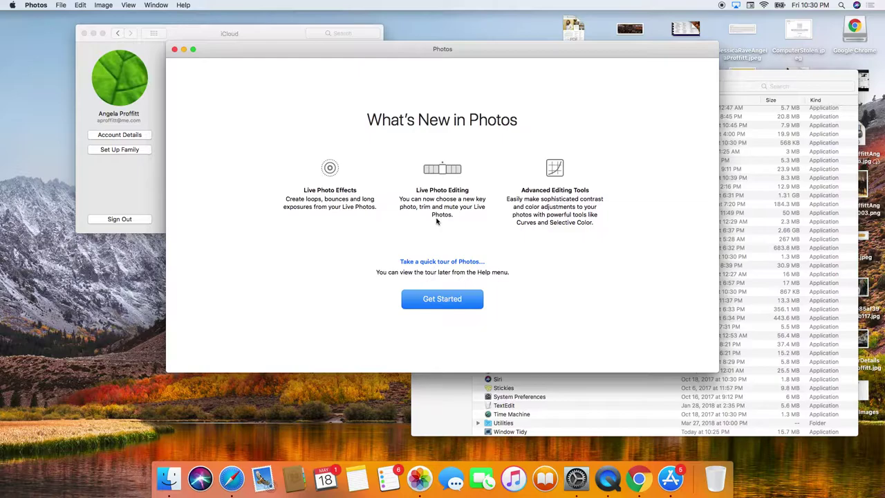
key(ctrl+Up)
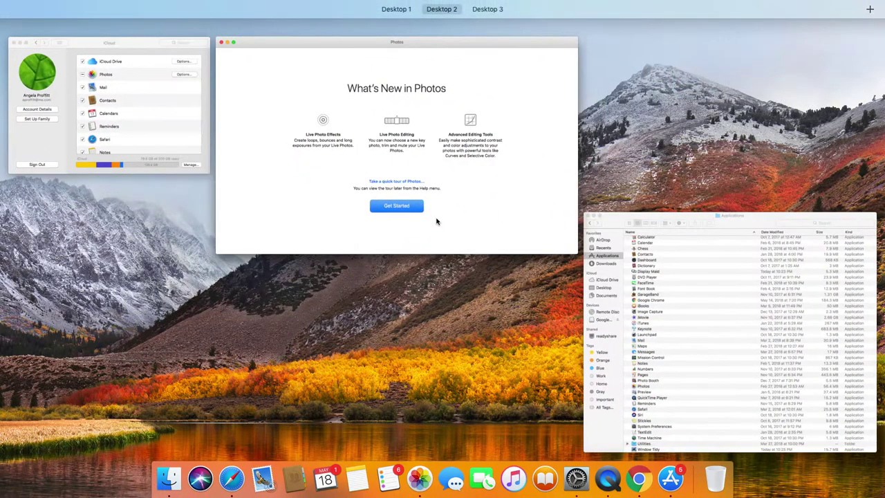
Move Photos to a new desktop, then return to System Preferences' Internet Accounts.
drag(395, 143, 873, 45)
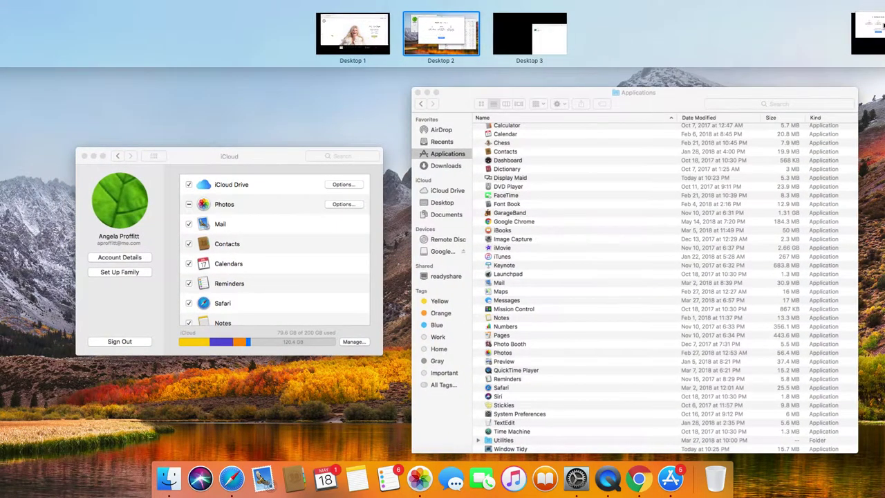
click(141, 133)
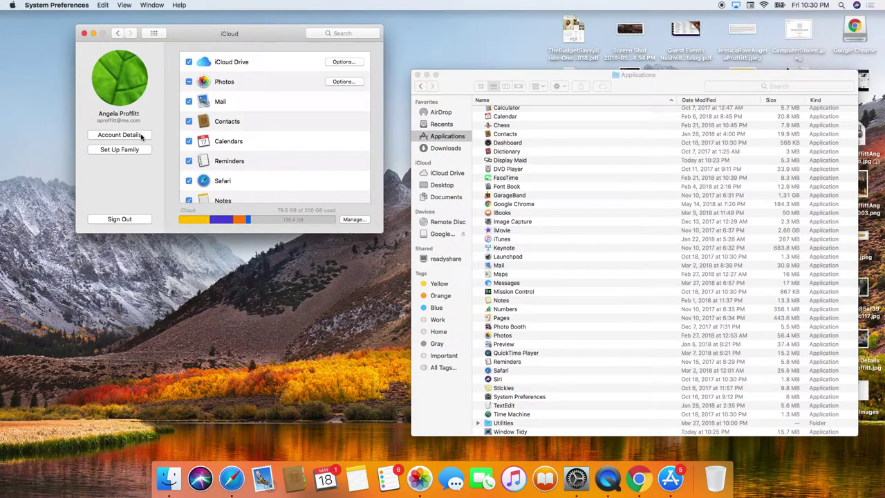
click(118, 34)
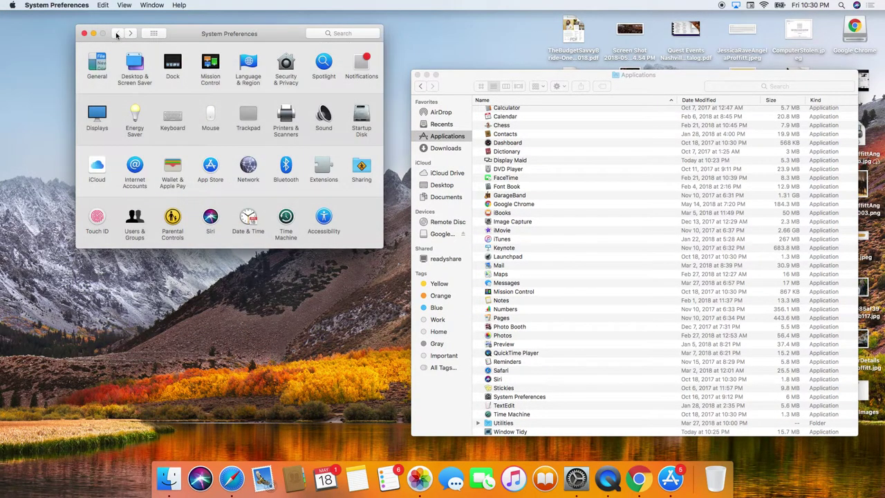
click(135, 165)
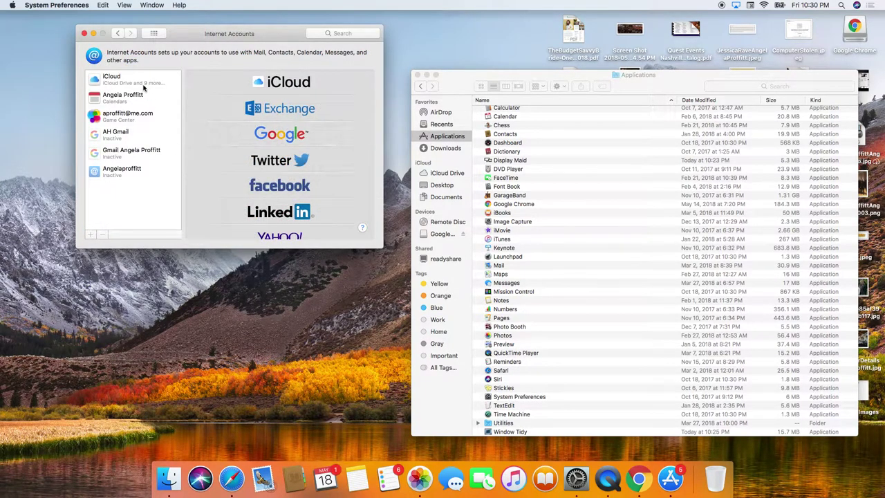
Browse the iCloud, CalDAV and Game Center accounts, skip Game Center setup, and select the first Gmail account.
click(144, 84)
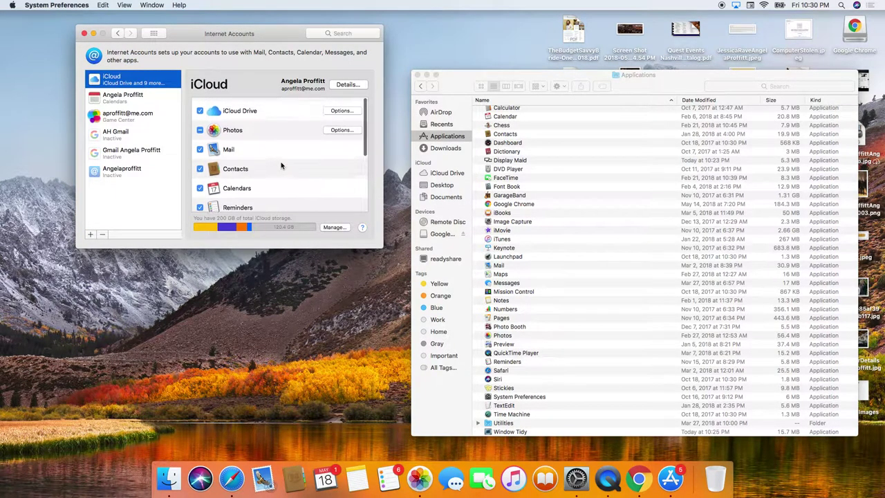
scroll(281, 166, down, 5)
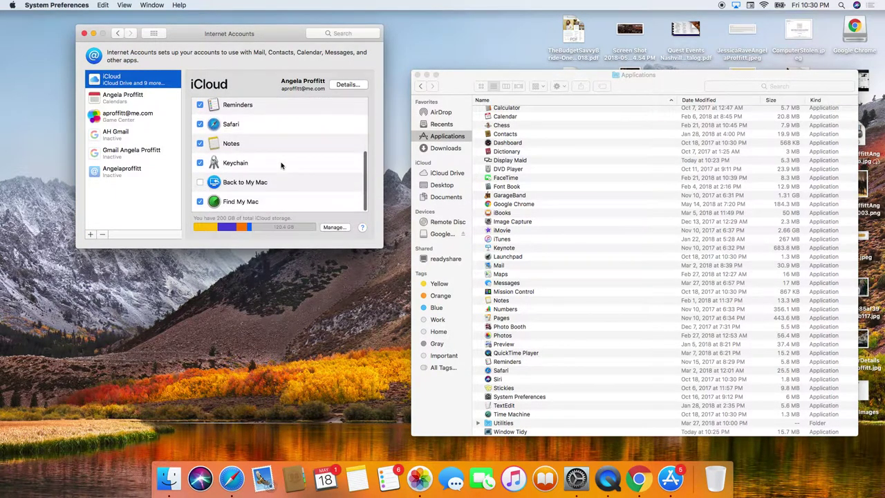
click(122, 96)
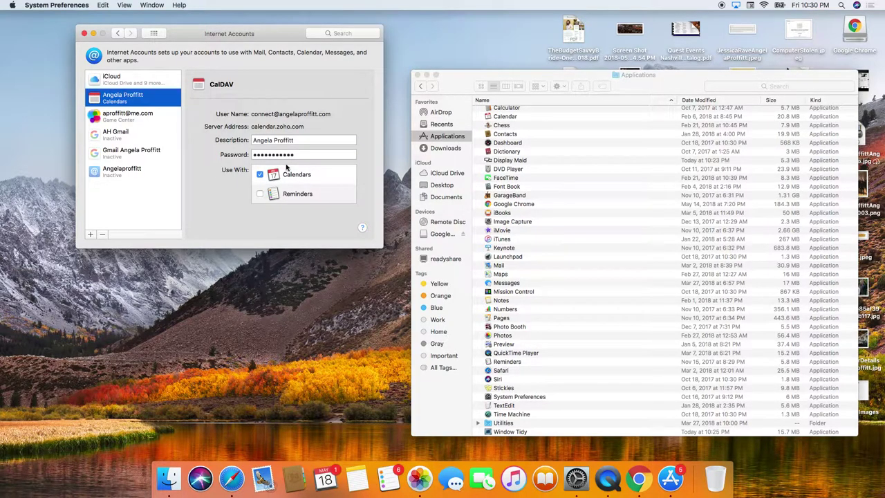
click(129, 117)
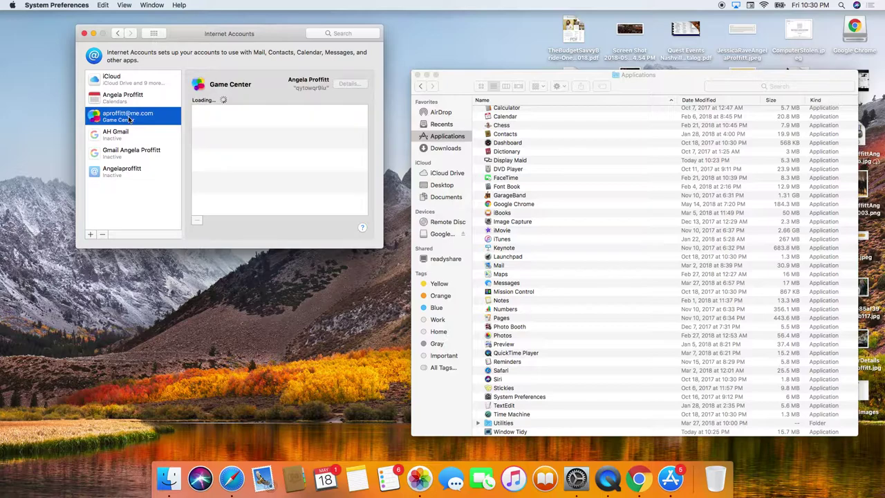
click(102, 234)
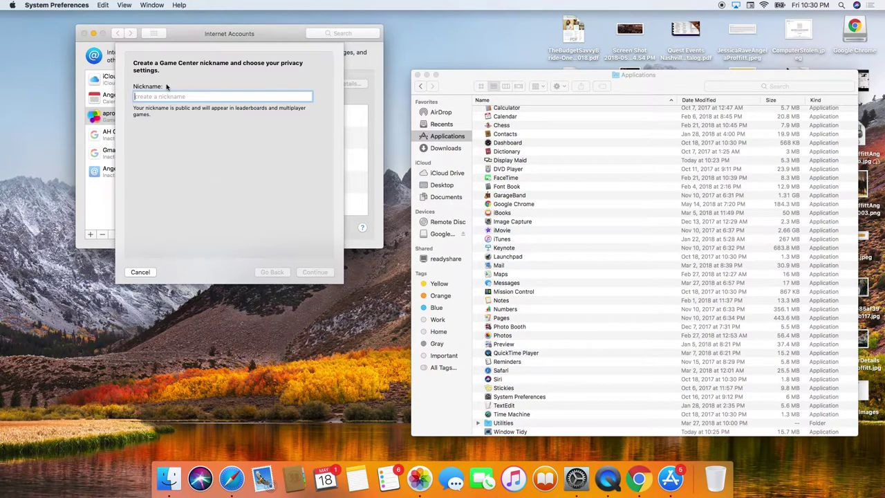
click(140, 271)
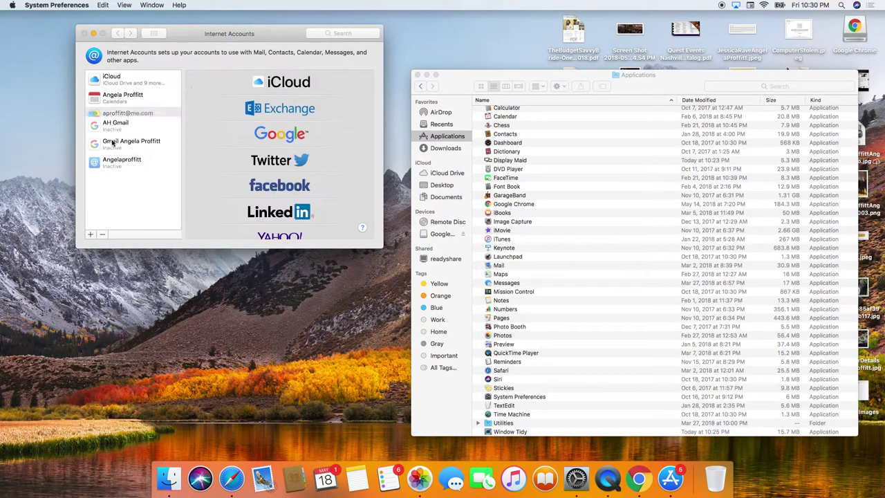
click(114, 114)
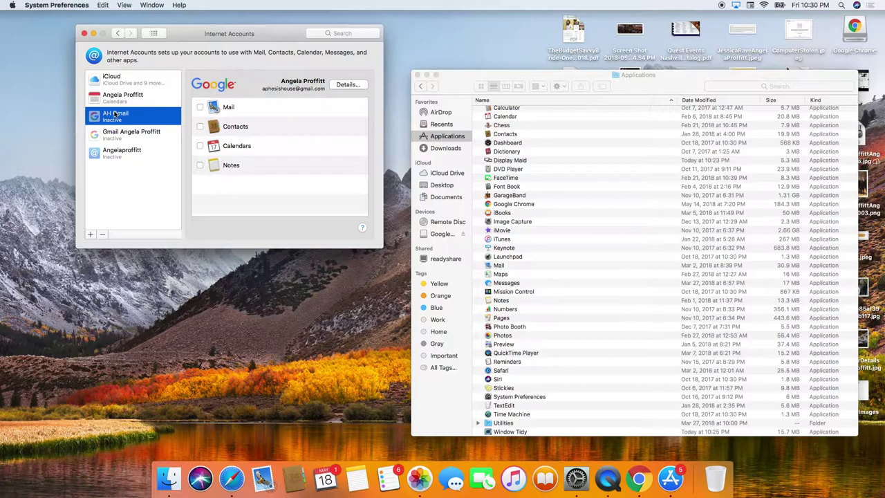
Tick Mail for the first Gmail account, then bring the App Store window forward.
click(200, 108)
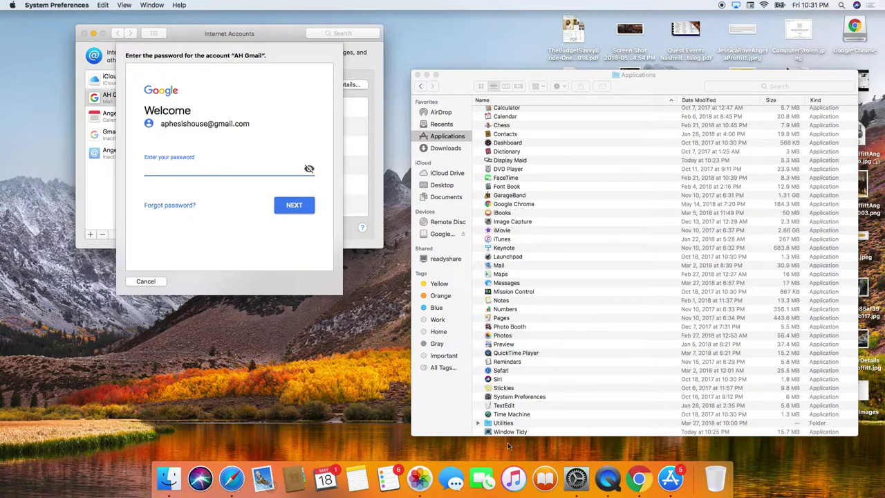
click(671, 478)
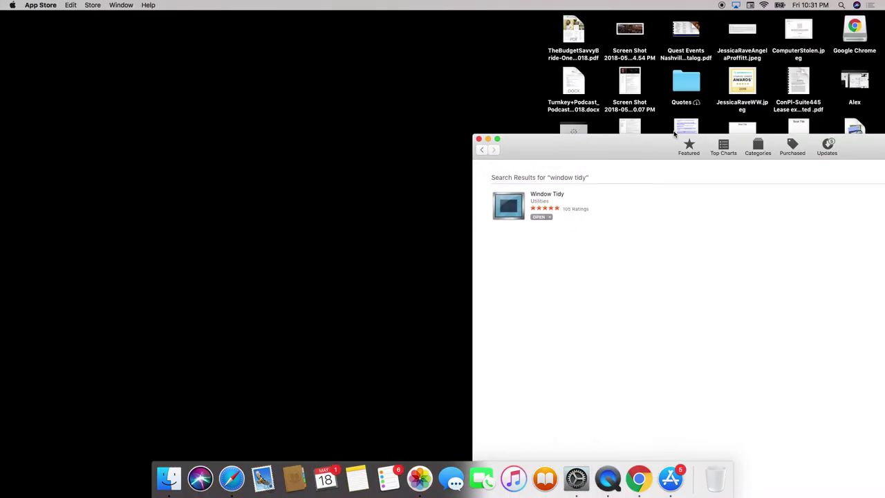
Maximize the App Store window and search the store for 1password.
double_click(581, 141)
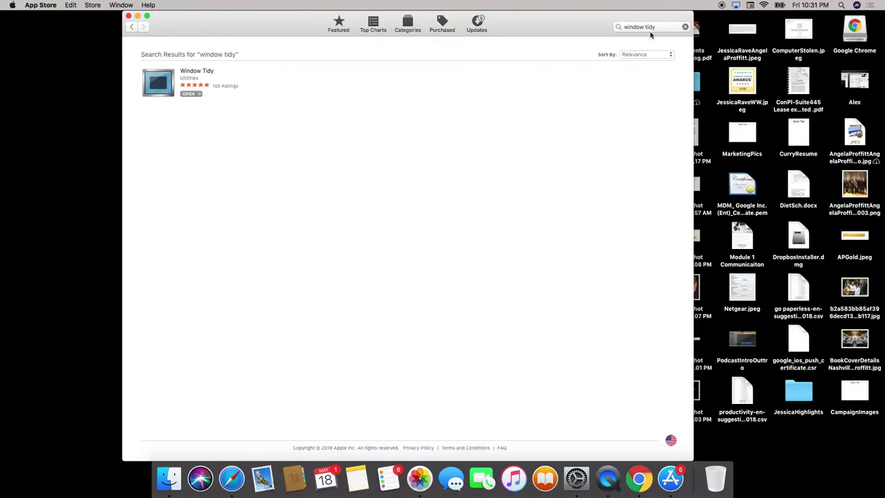
click(653, 26)
text(t)
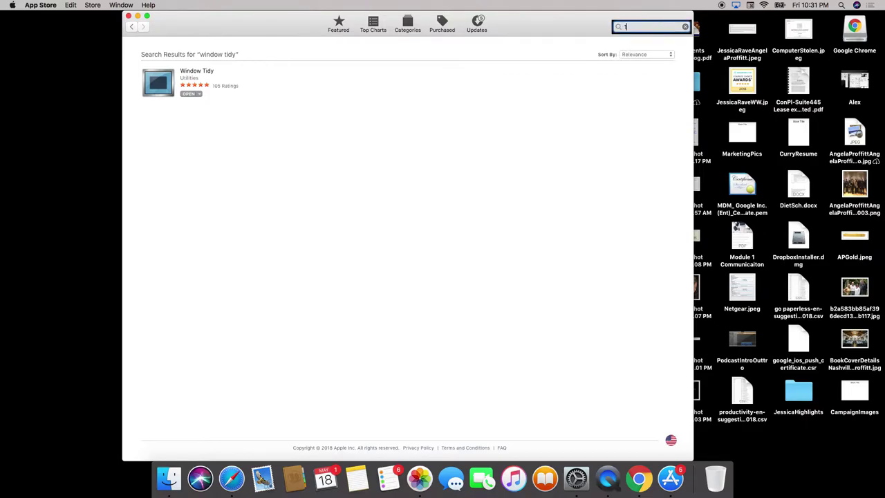
text(pass)
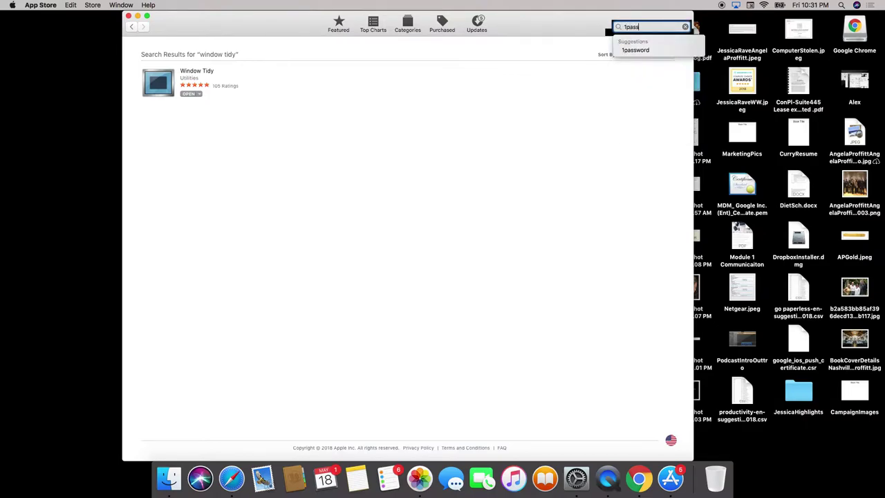
click(636, 50)
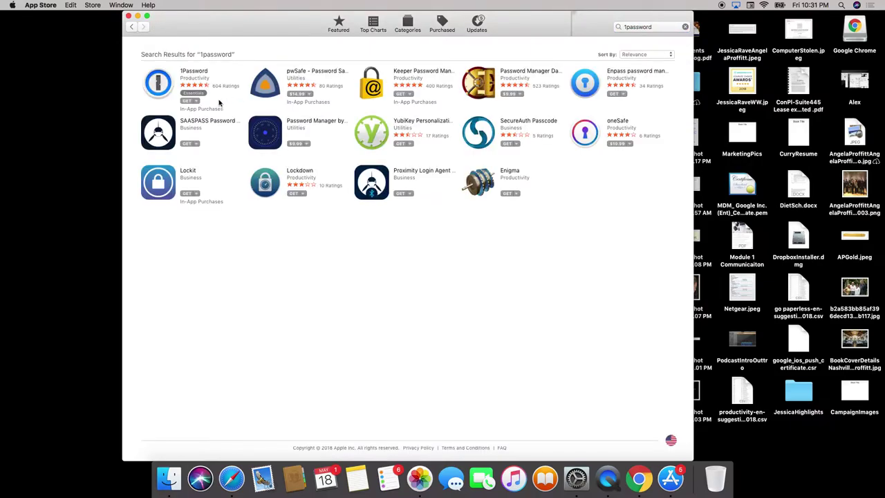
Get and install 1Password, sign in with the Apple ID password, and allow Touch ID for purchases.
click(184, 102)
click(198, 103)
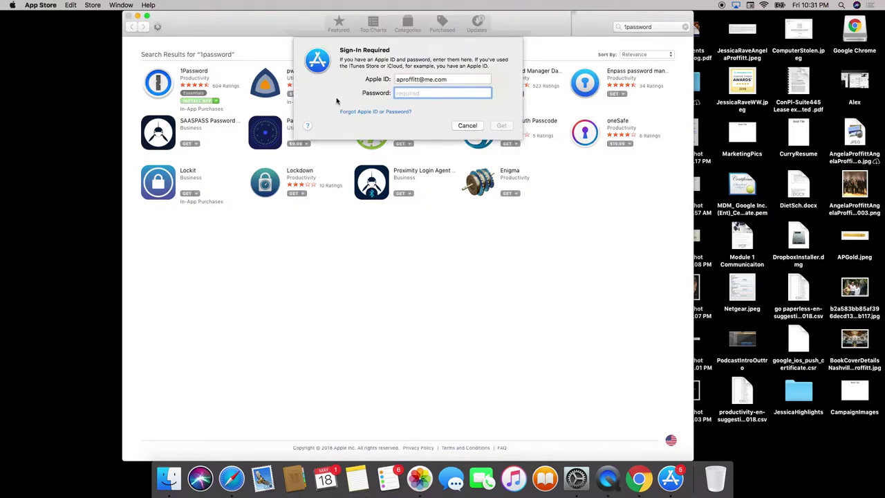
text(•)
key(BackSpace)
text(••••••••••••••)
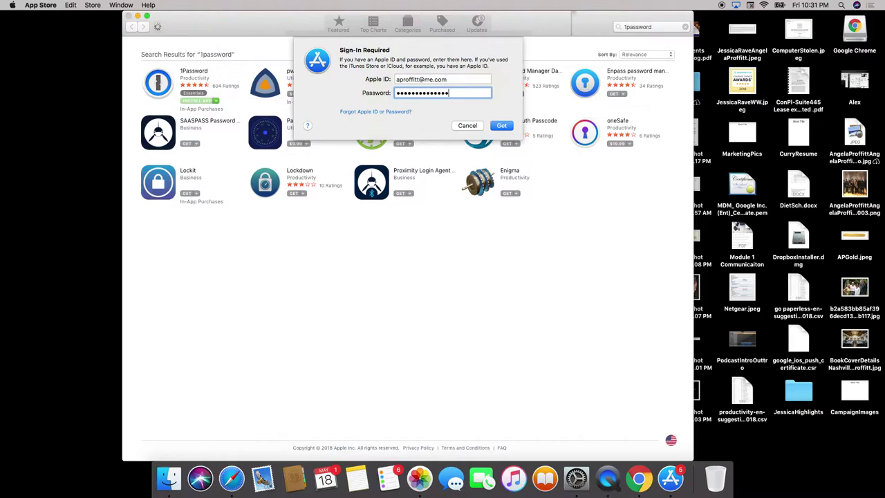
text(•)
key(Return)
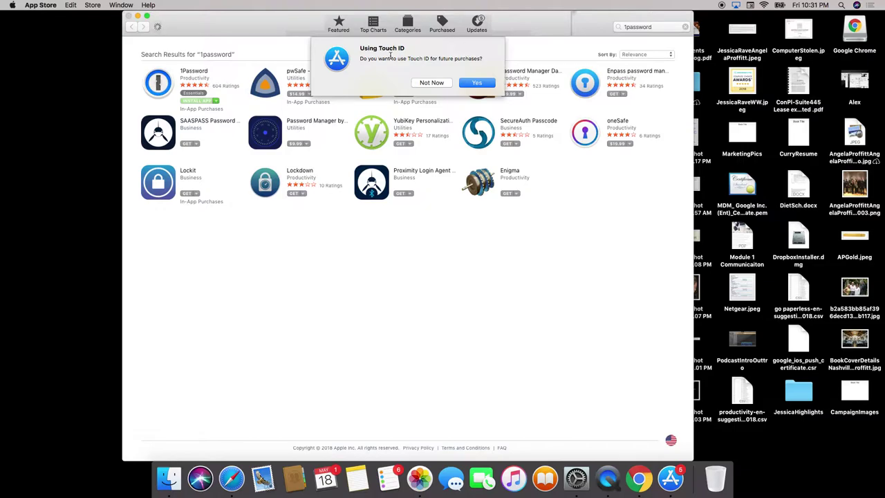
click(482, 83)
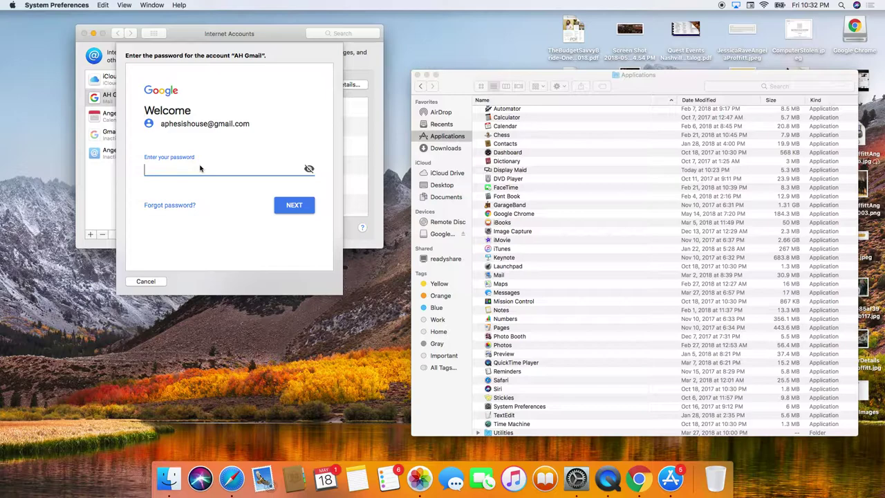
Sign in to the first Gmail account with its password and the texted verification code.
key(Return)
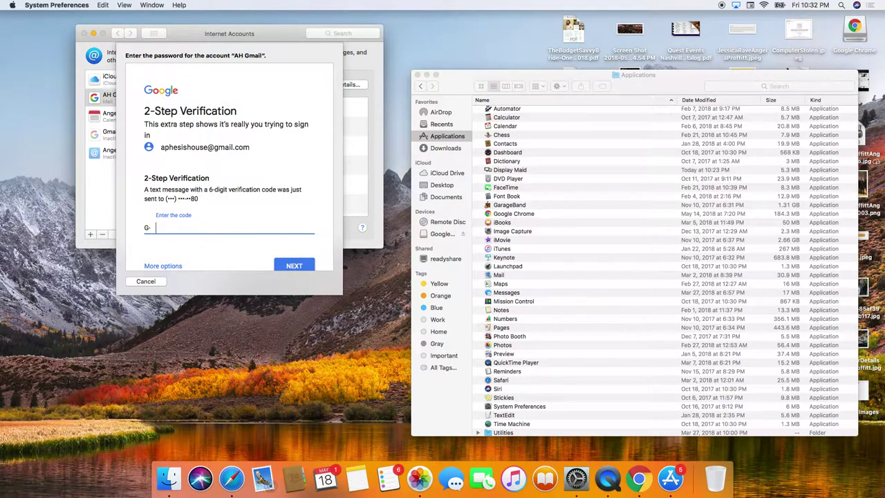
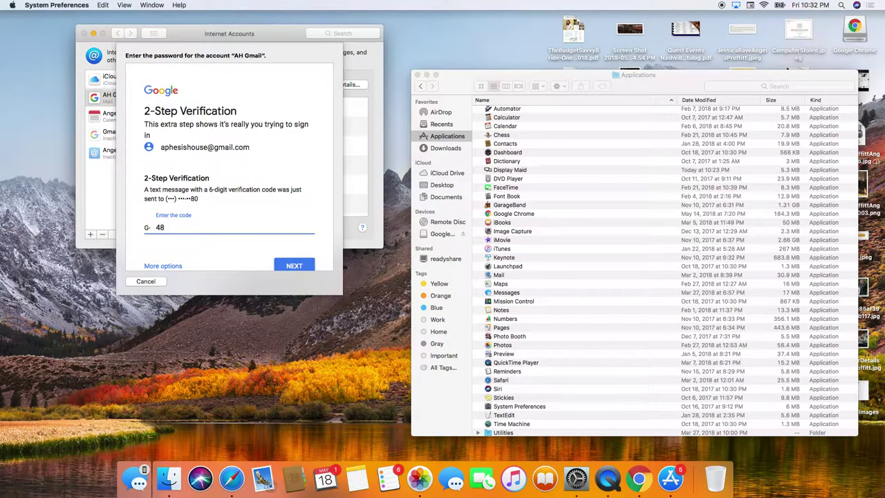
key(Return)
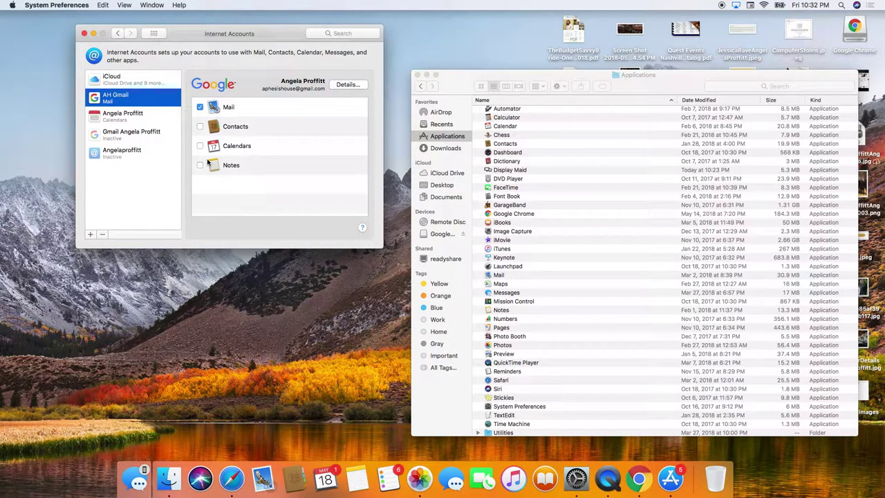
Review iCloud's services and the other accounts, ending on the second Gmail account.
click(128, 79)
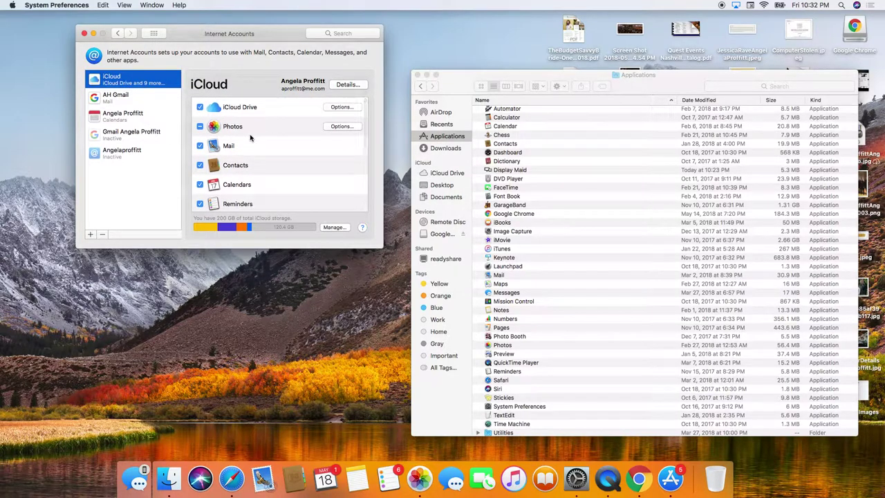
scroll(252, 138, down, 1)
scroll(264, 140, down, 2)
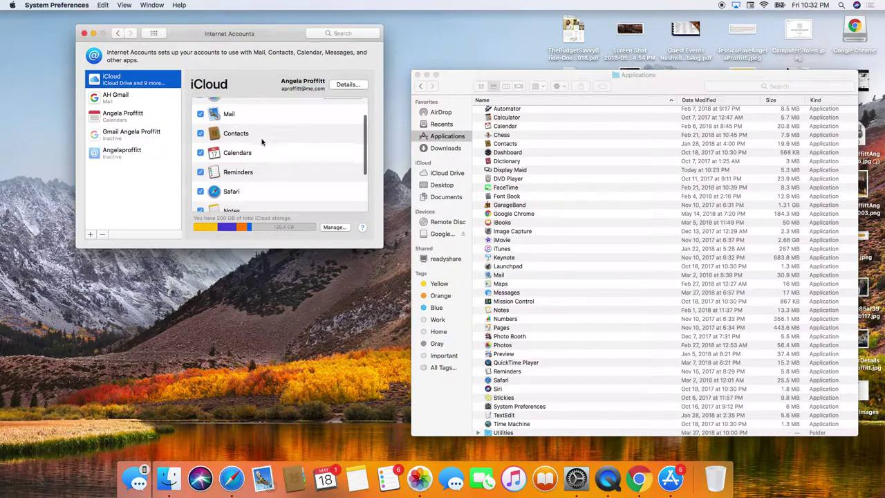
scroll(245, 135, down, 3)
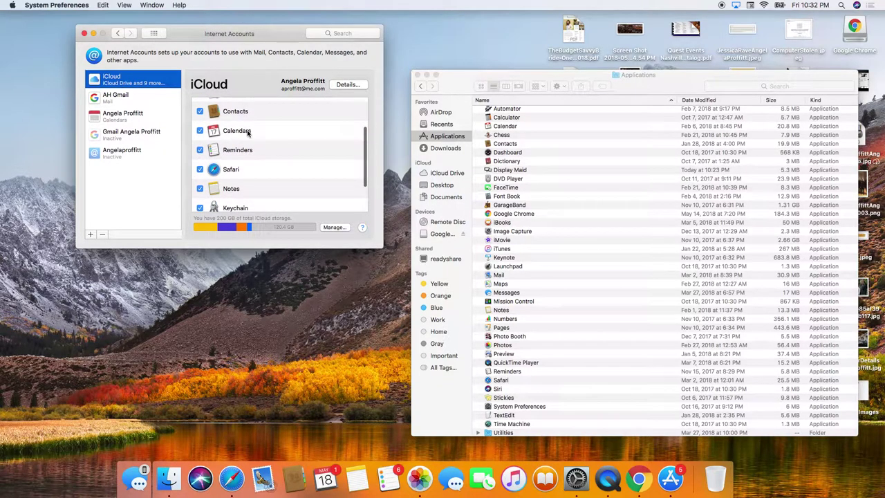
scroll(247, 133, down, 2)
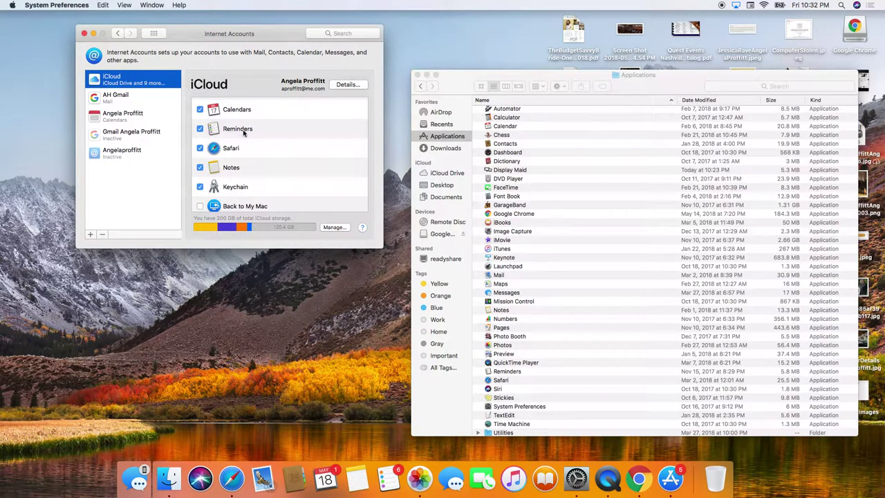
scroll(244, 153, down, 2)
scroll(243, 156, down, 1)
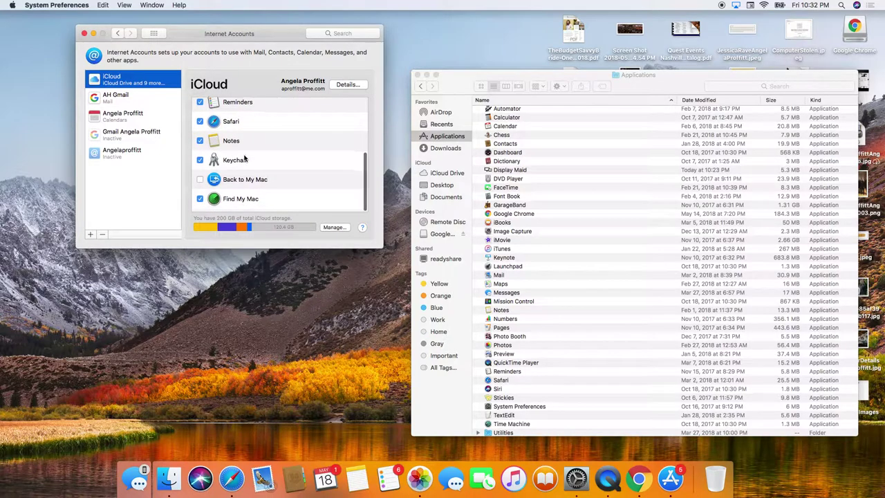
click(144, 102)
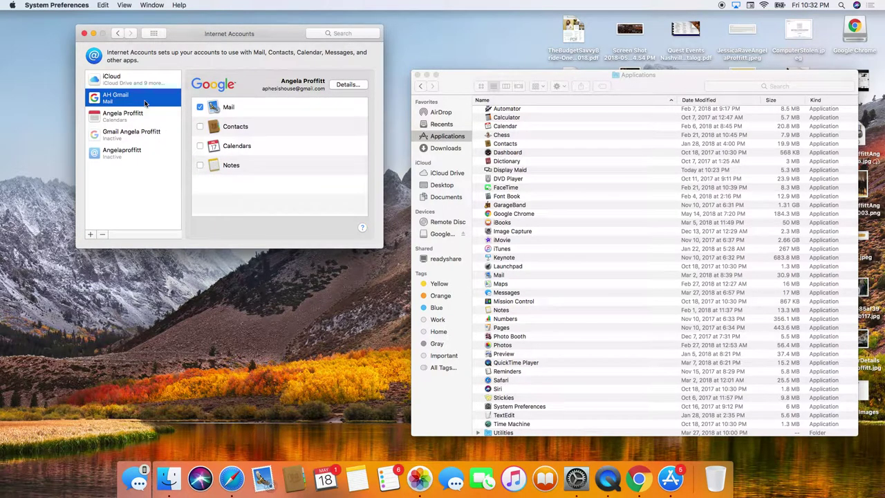
click(123, 118)
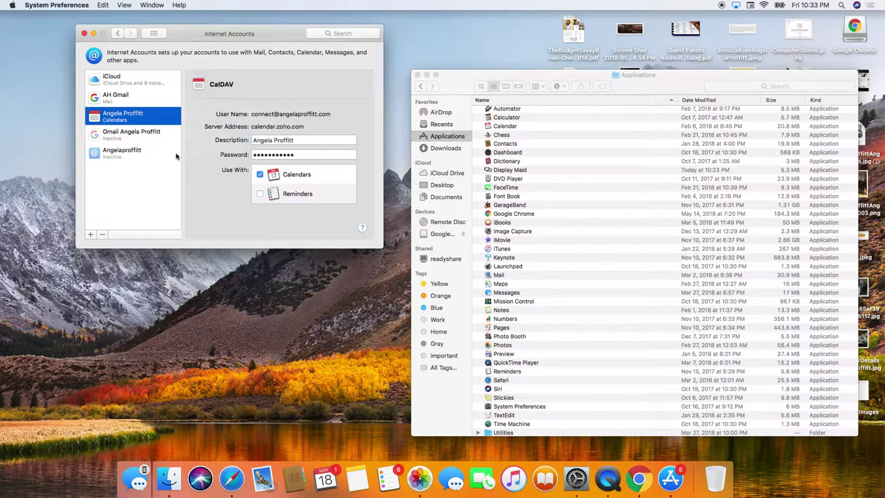
click(119, 132)
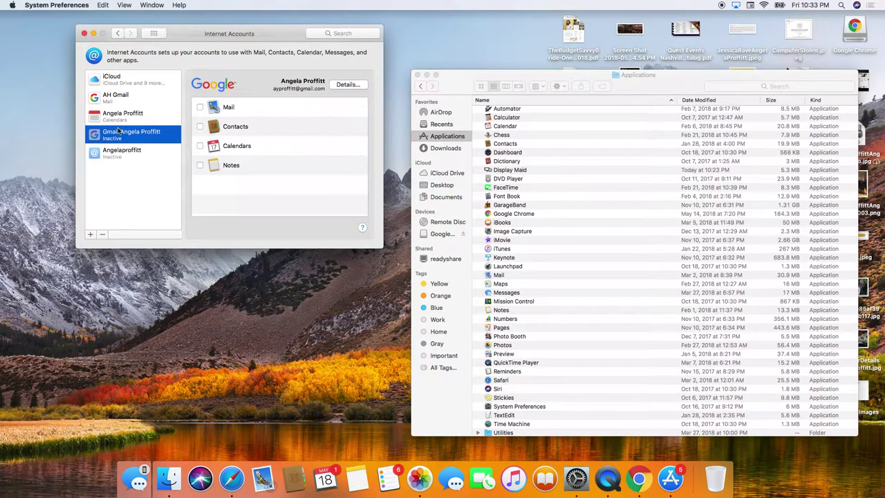
Enable Mail for the second Gmail account, keeping the pre-filled address, and sign in with its password.
click(200, 107)
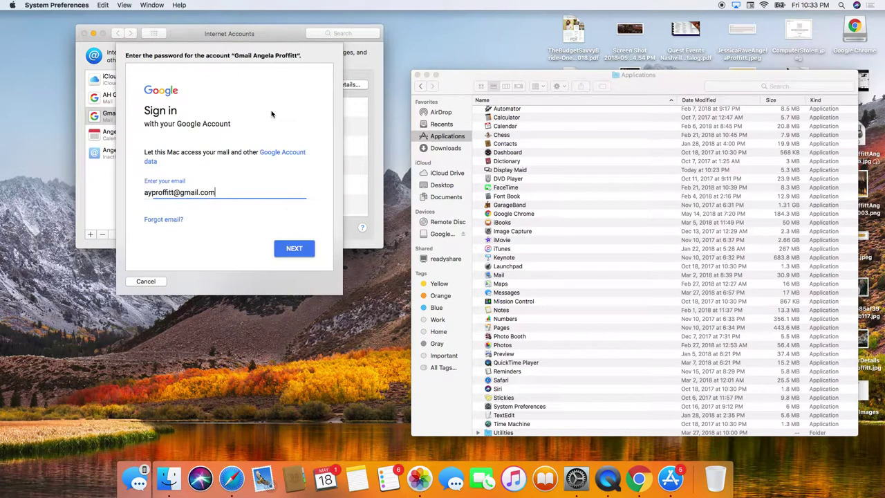
key(Return)
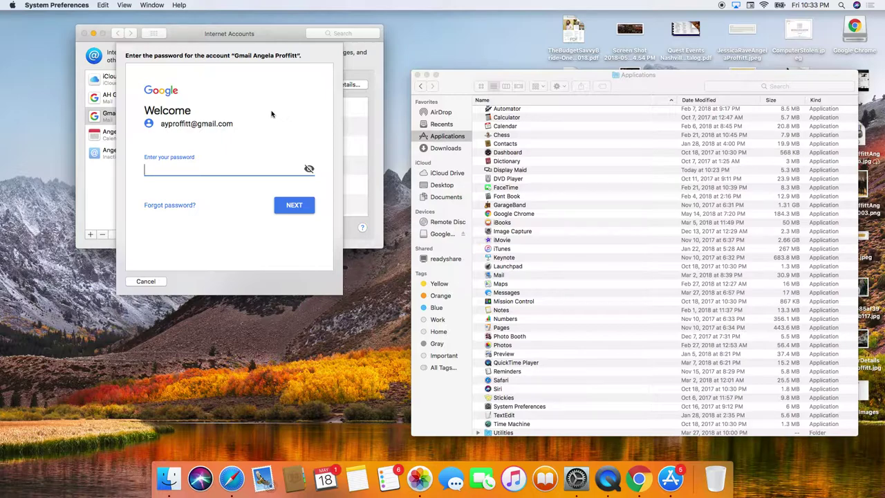
text(•••••••••••)
key(Return)
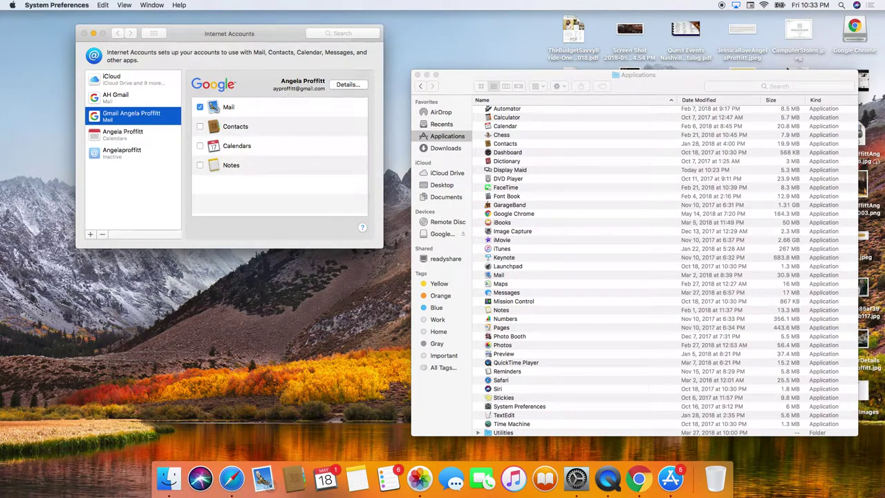
Fix the Zoho mail account's description to end in LLC and turn on its Mail.
click(138, 136)
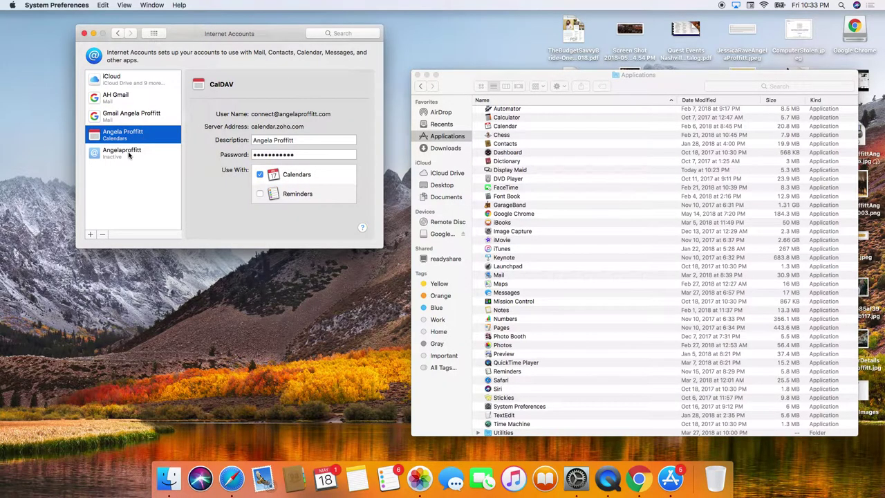
click(131, 153)
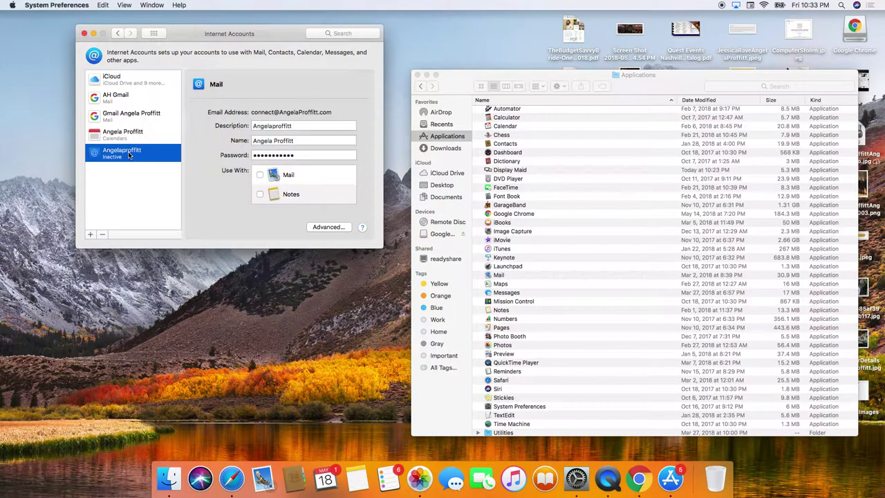
click(275, 126)
key(Delete)
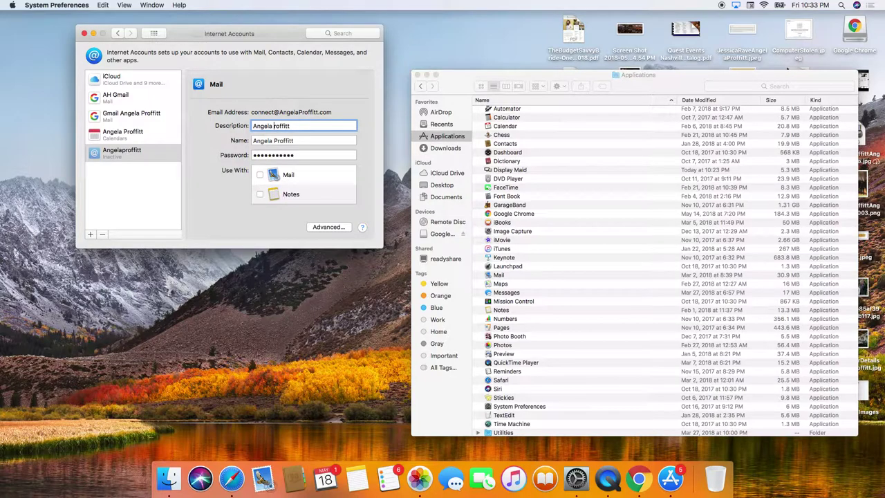
text(P)
text( LLC)
click(259, 174)
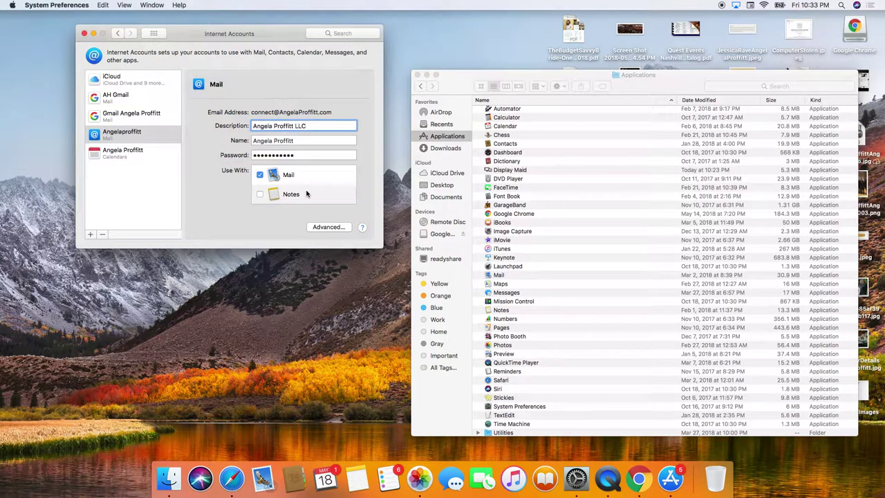
Inspect the account's Advanced server settings without changes, then return to all preferences.
click(327, 228)
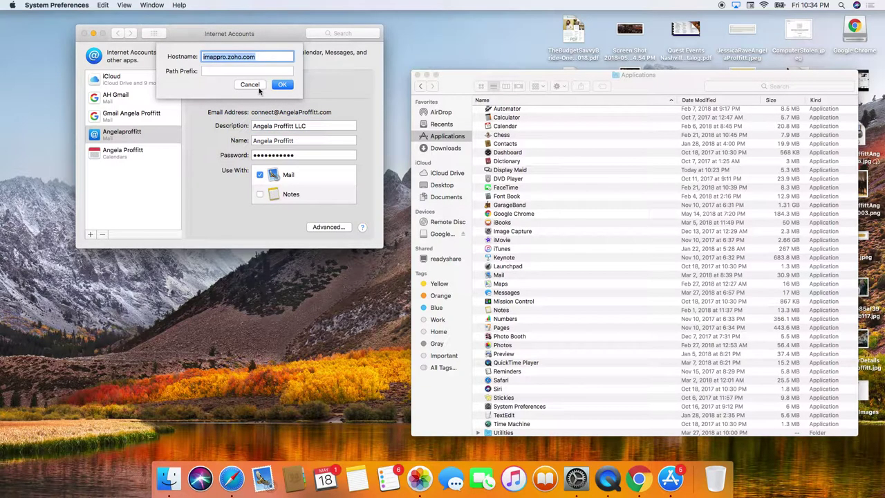
click(257, 87)
click(114, 34)
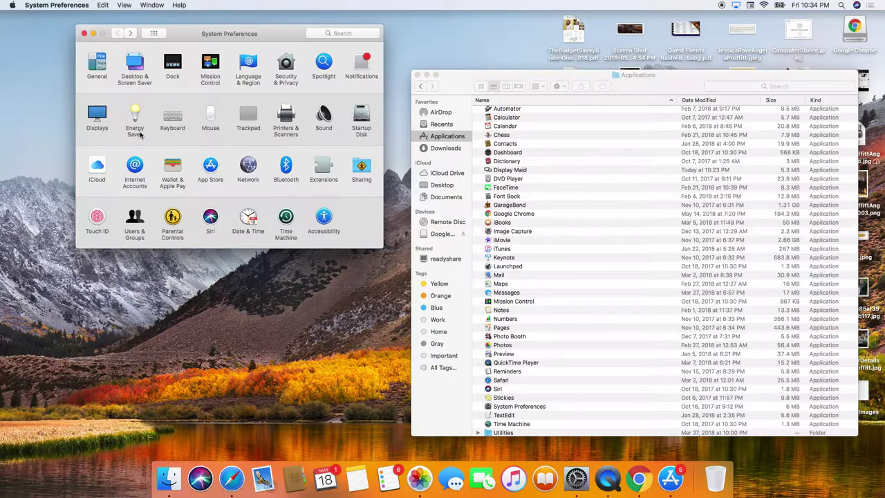
Start adding a card in Wallet & Apple Pay, then return to the preferences grid.
click(173, 164)
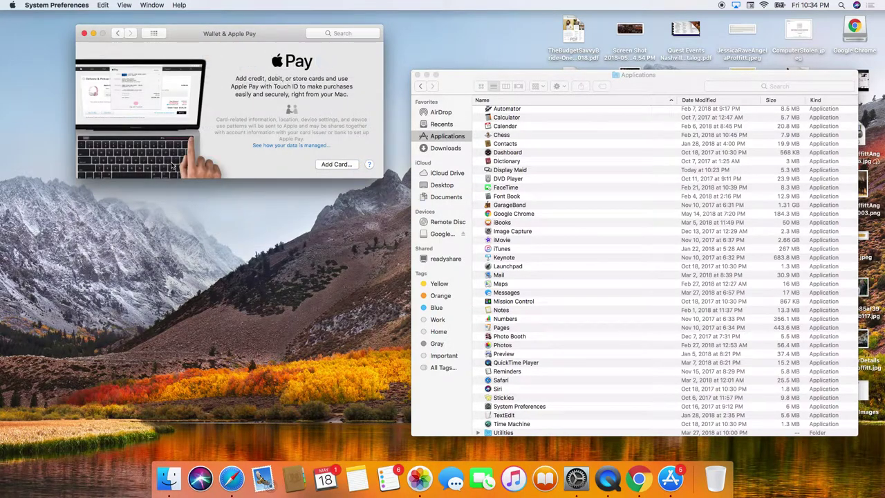
click(337, 166)
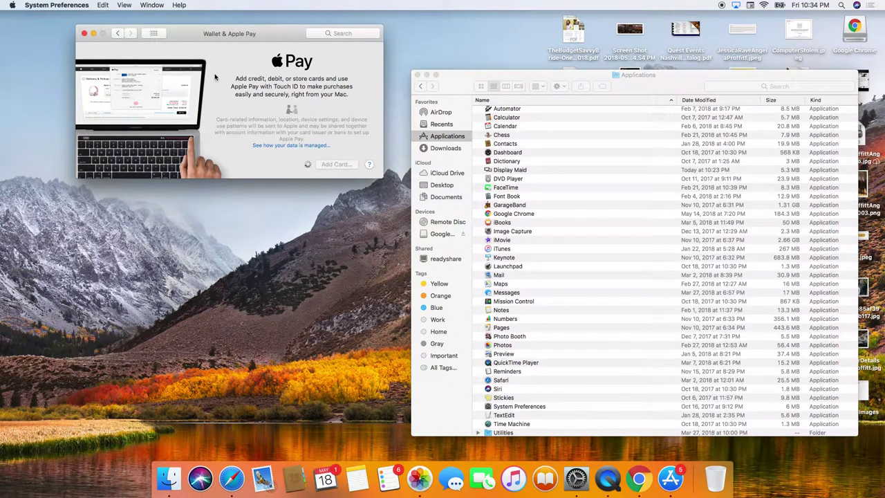
click(121, 34)
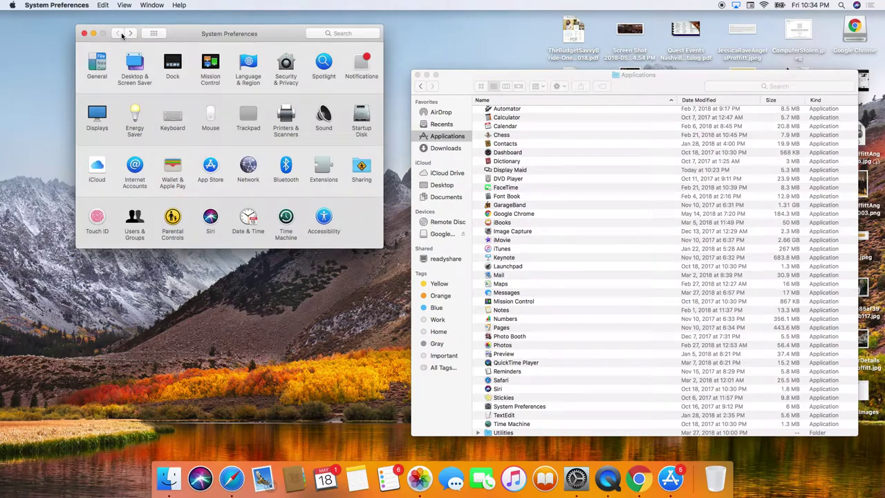
In App Store preferences, auto-install app and macOS updates and auto-download apps bought on other Macs.
click(212, 166)
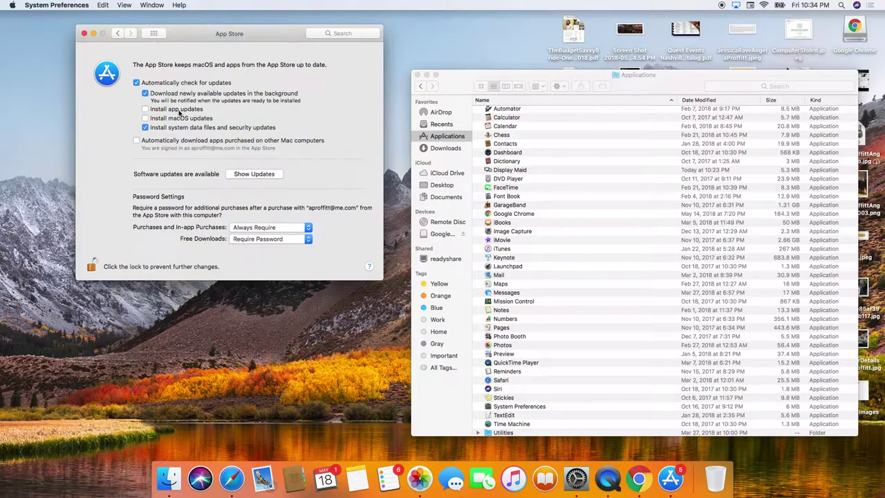
click(145, 109)
click(145, 118)
click(136, 141)
click(247, 174)
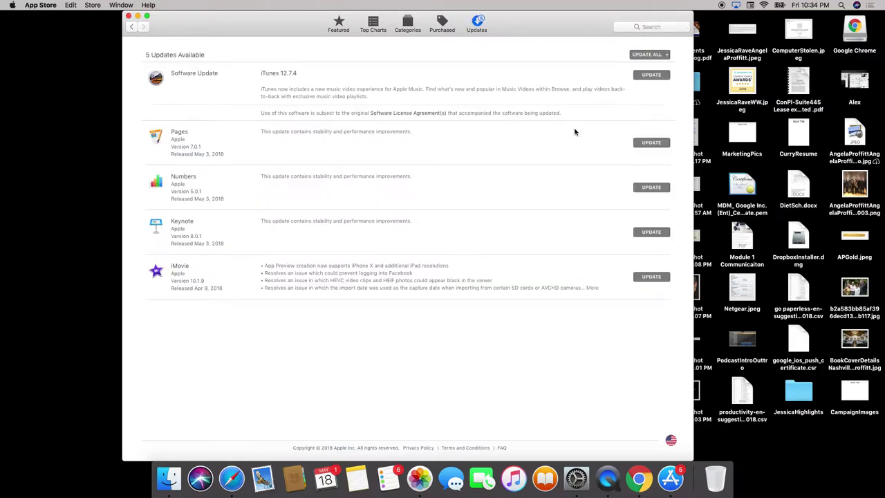
key(ctrl+Left)
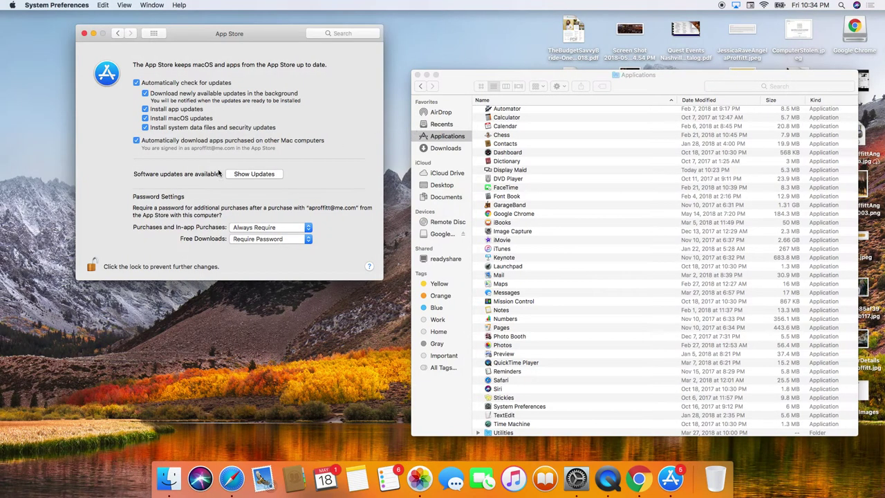
Check the Wi-Fi network list and Location popup in Network, leaving Automatic unchanged.
click(117, 34)
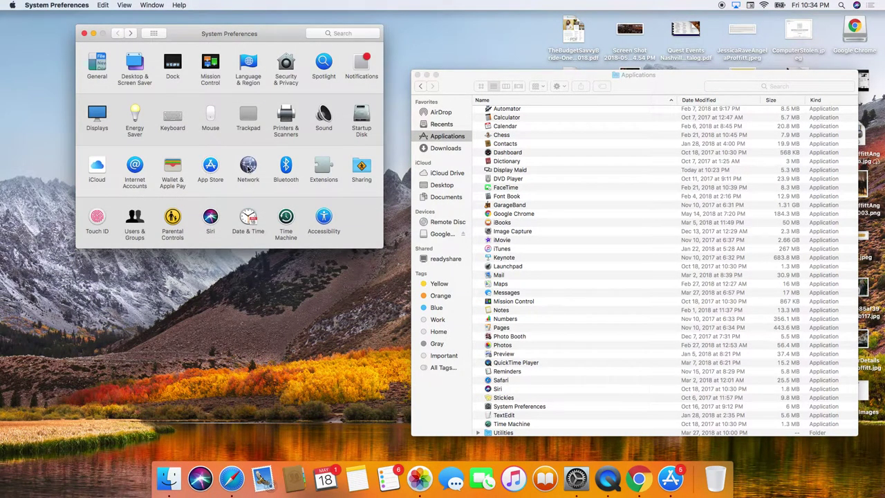
click(248, 166)
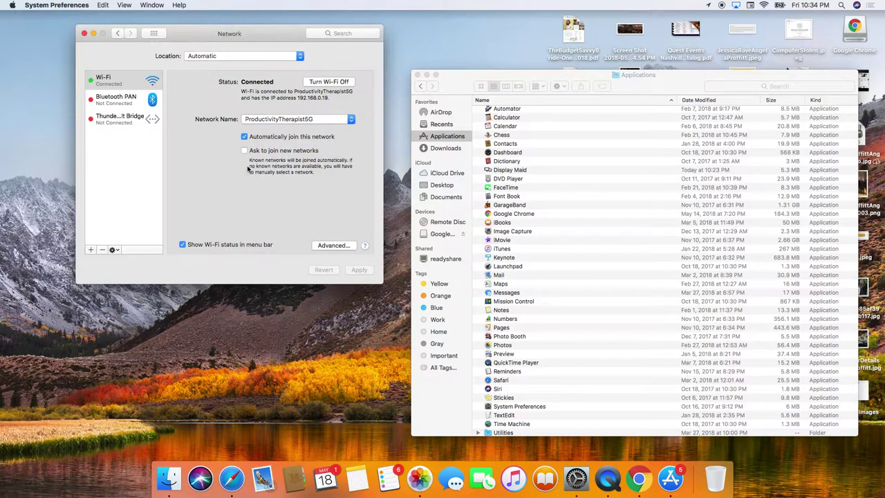
click(135, 83)
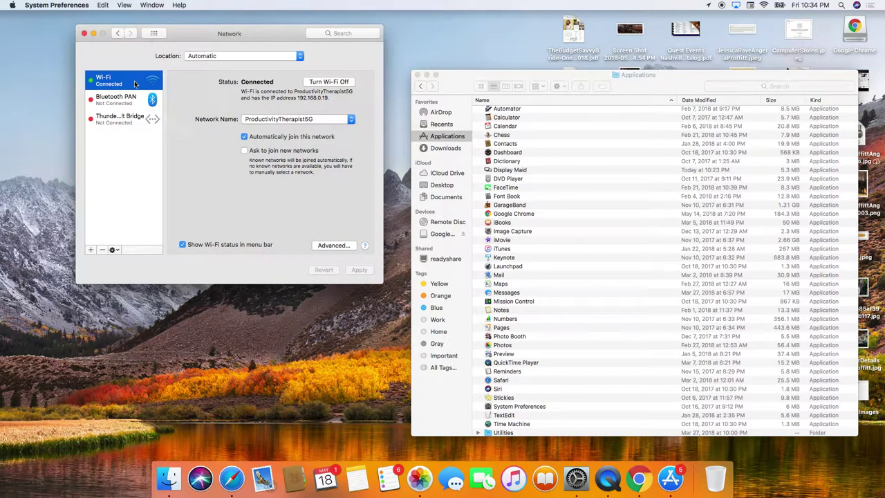
click(305, 119)
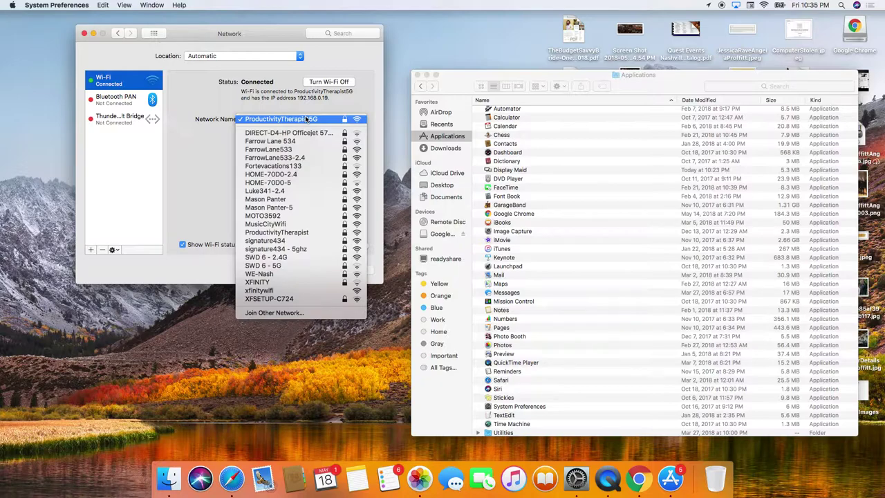
click(215, 134)
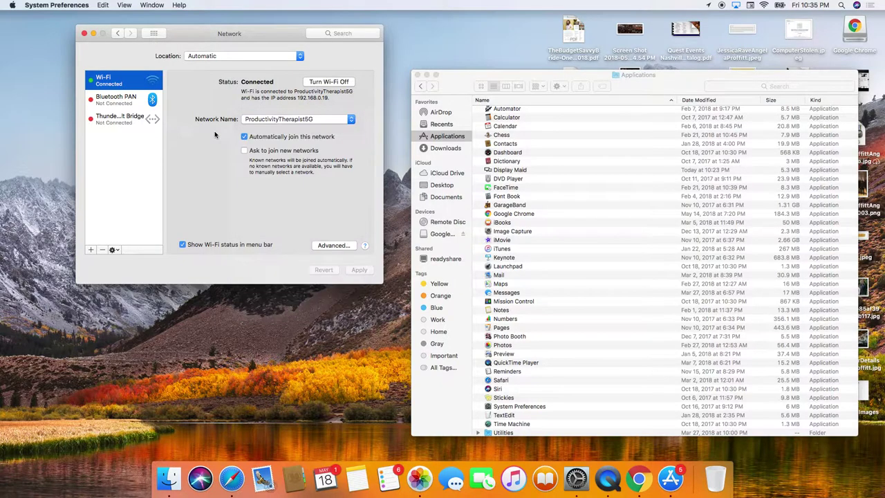
click(193, 58)
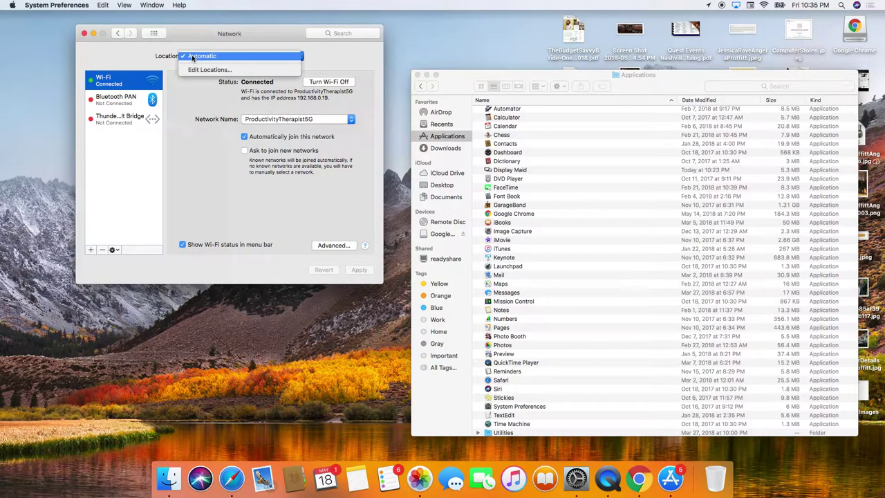
click(199, 56)
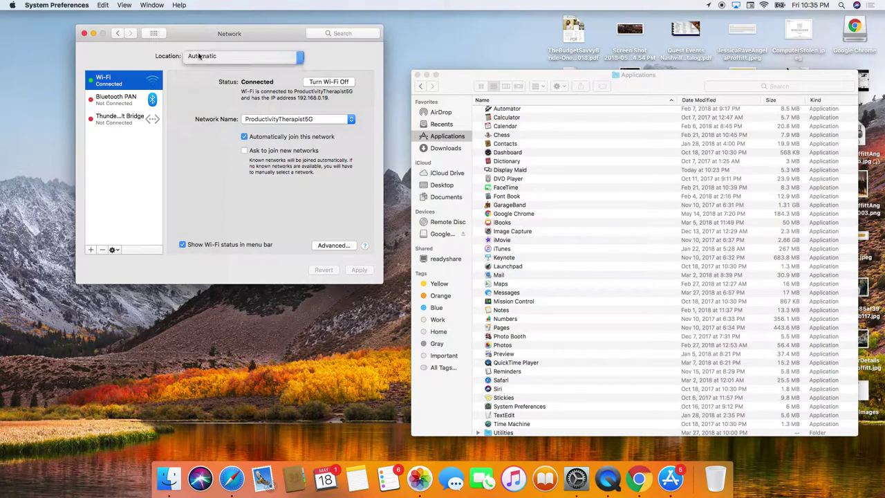
Glance at the Bluetooth settings without changes and return to Show All.
click(118, 33)
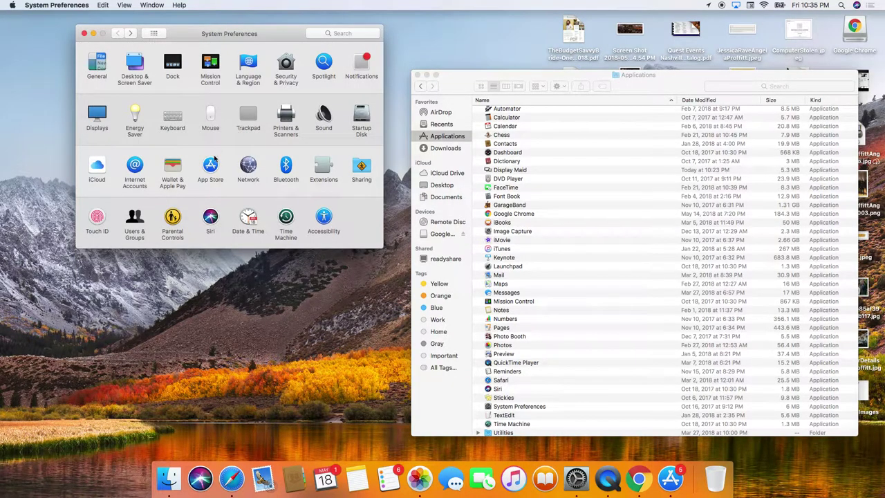
click(286, 168)
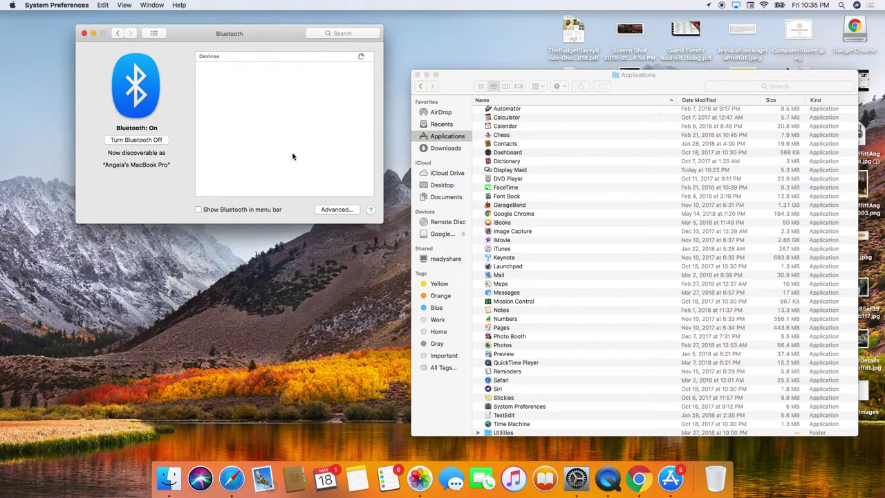
click(117, 34)
Browse the Extensions categories: All, Actions, Photos Editing, Share Menu and Today.
click(325, 171)
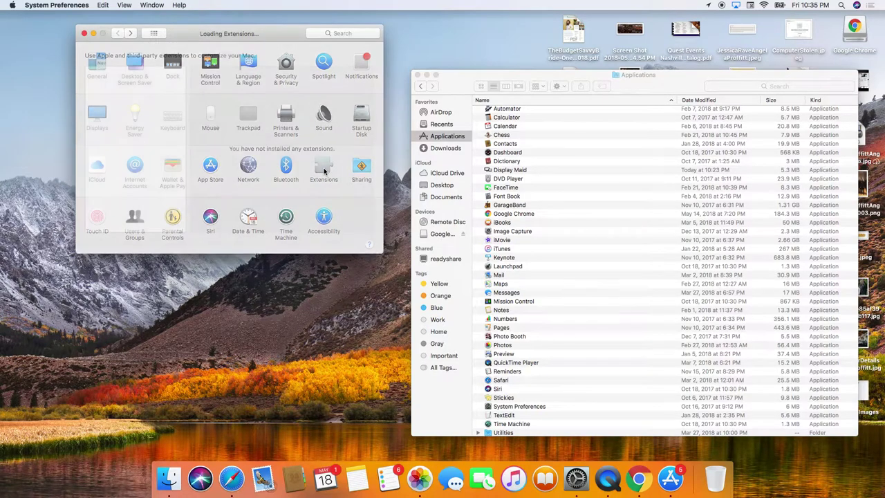
click(130, 83)
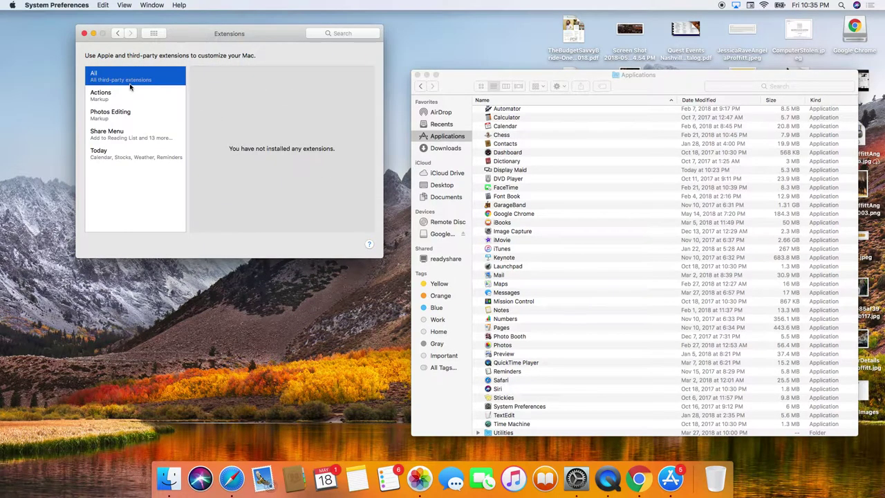
click(109, 101)
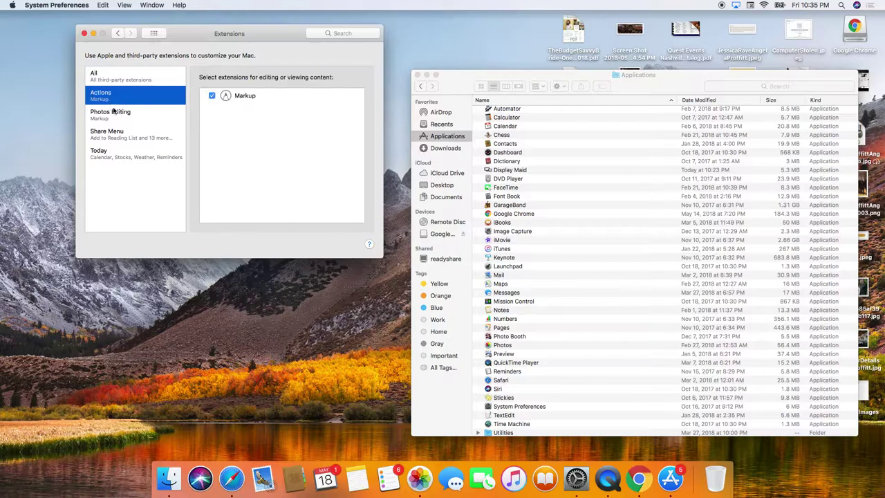
click(115, 113)
click(130, 137)
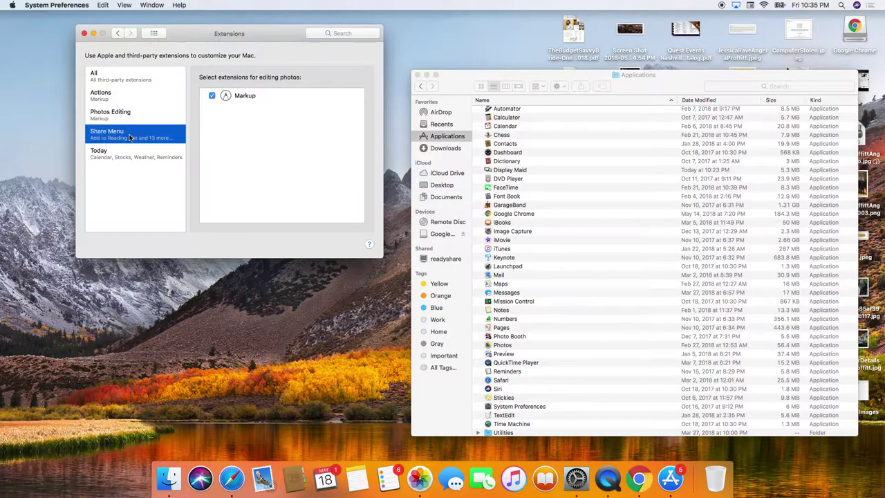
scroll(237, 141, down, 5)
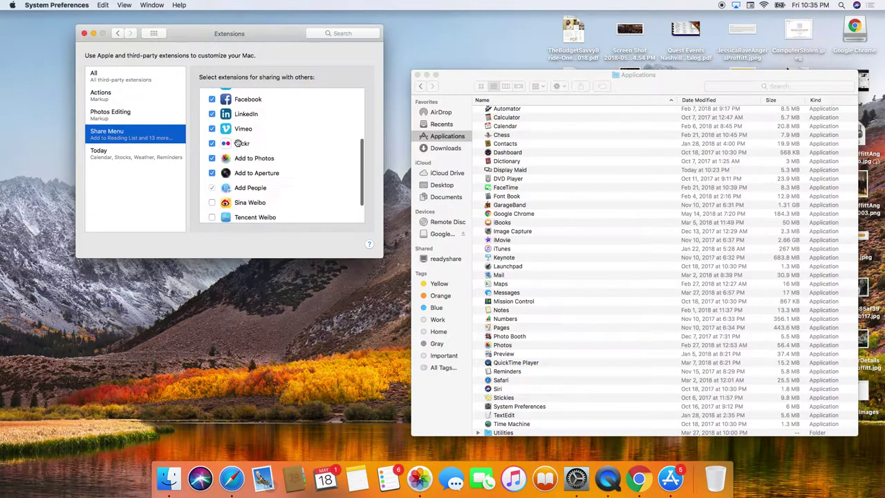
click(158, 154)
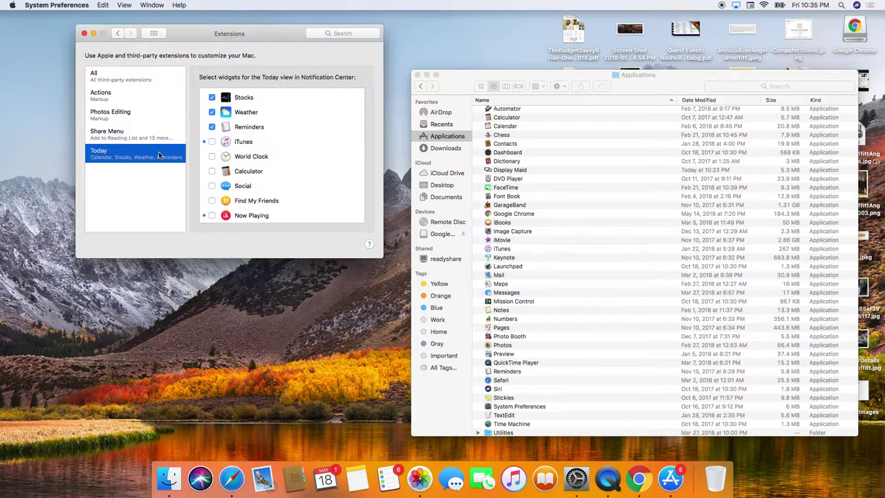
click(131, 134)
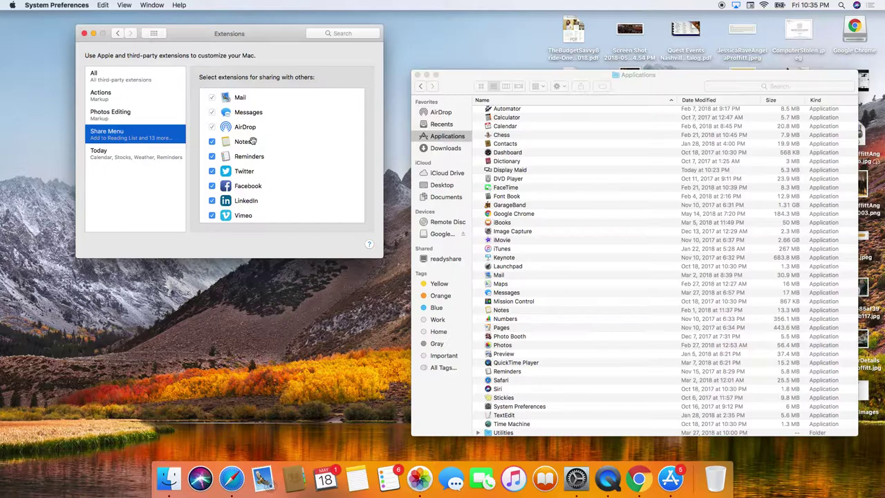
Uncheck Flickr and Add to Aperture in the Share Menu extensions list.
scroll(253, 141, up, 1)
scroll(253, 141, down, 5)
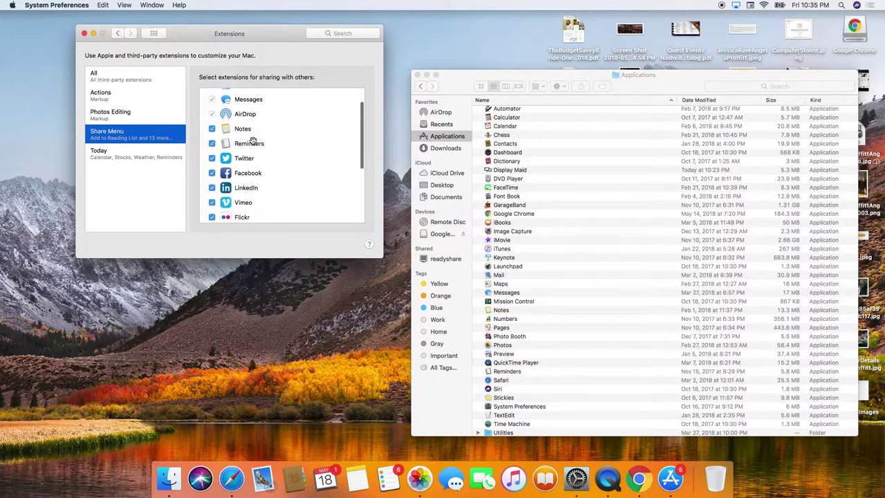
scroll(253, 141, up, 5)
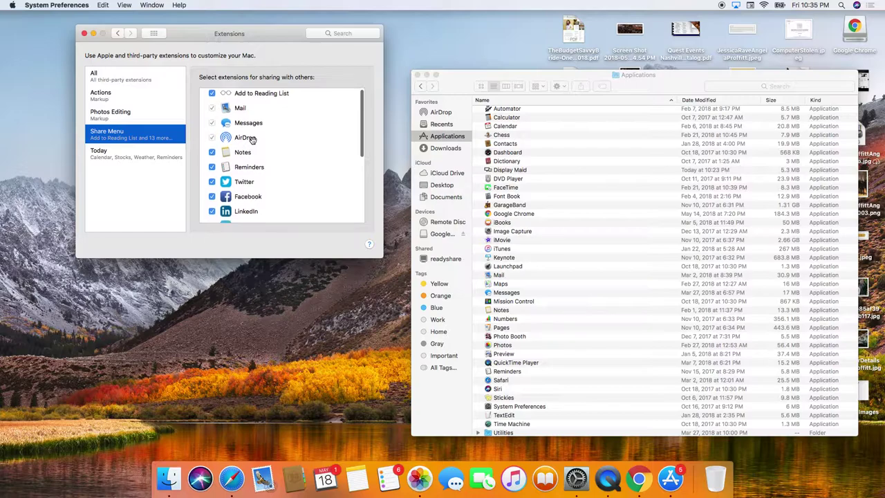
scroll(253, 141, down, 2)
scroll(253, 141, down, 4)
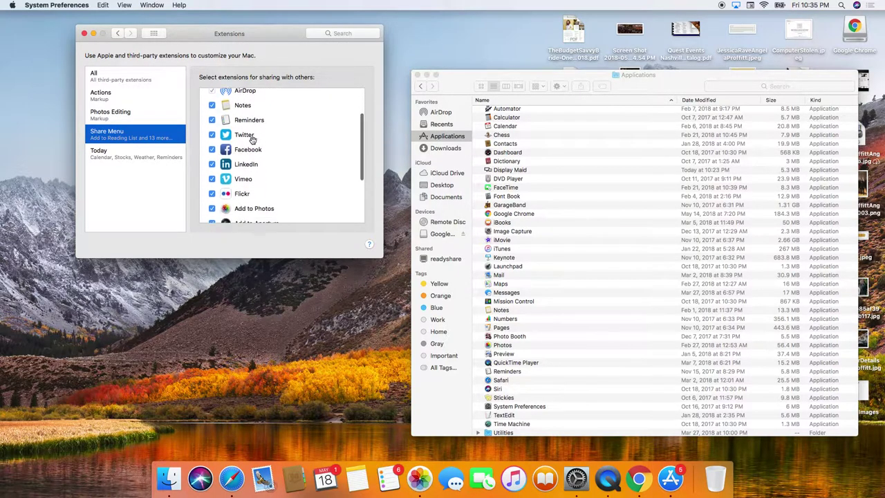
click(211, 147)
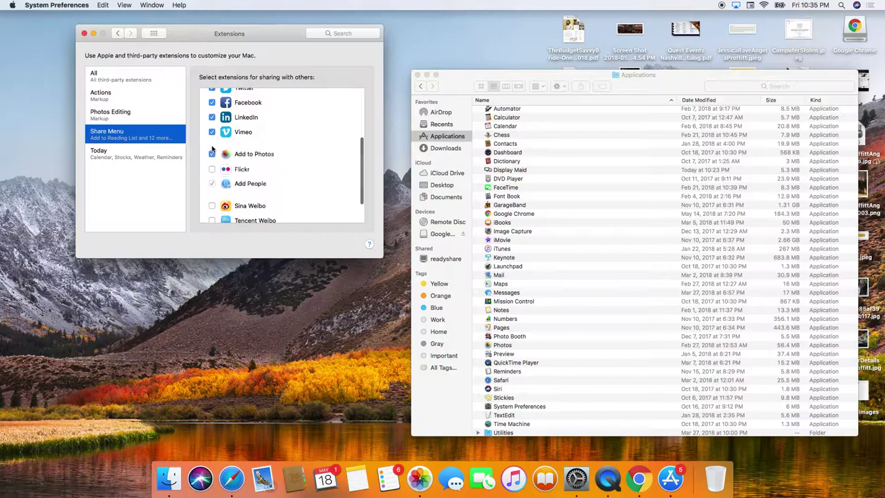
scroll(293, 164, down, 1)
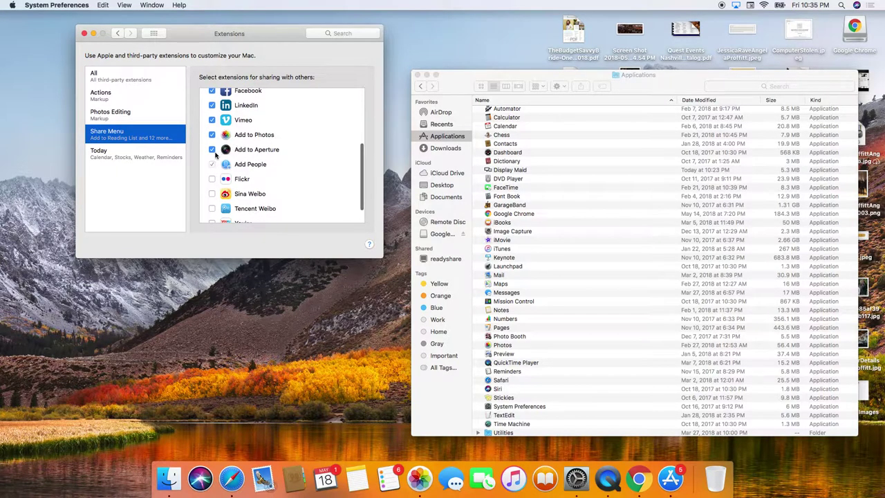
click(213, 151)
scroll(316, 171, down, 2)
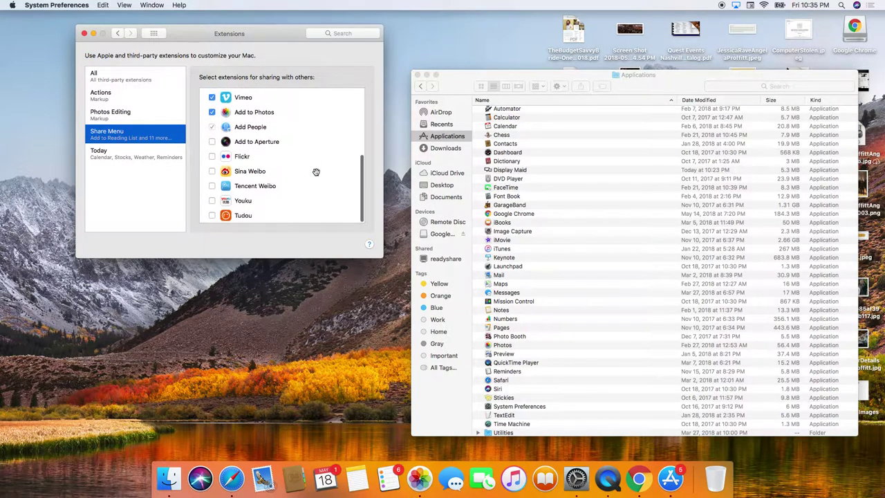
scroll(316, 172, up, 5)
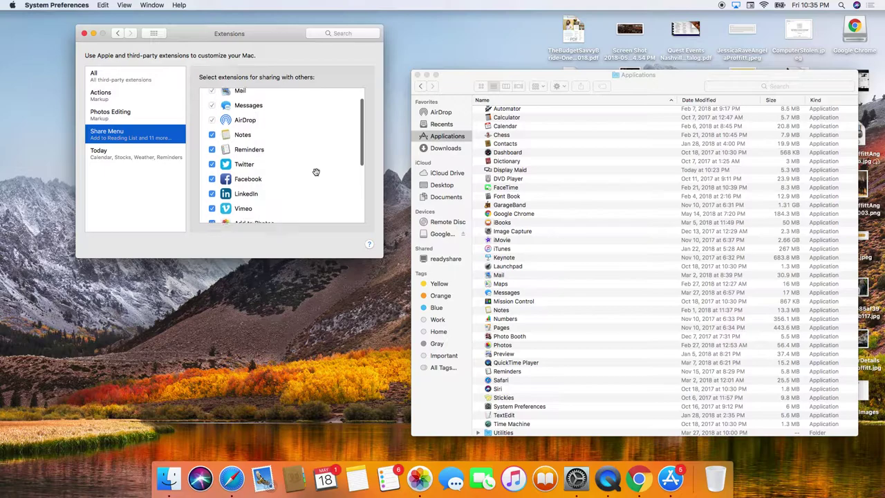
click(133, 155)
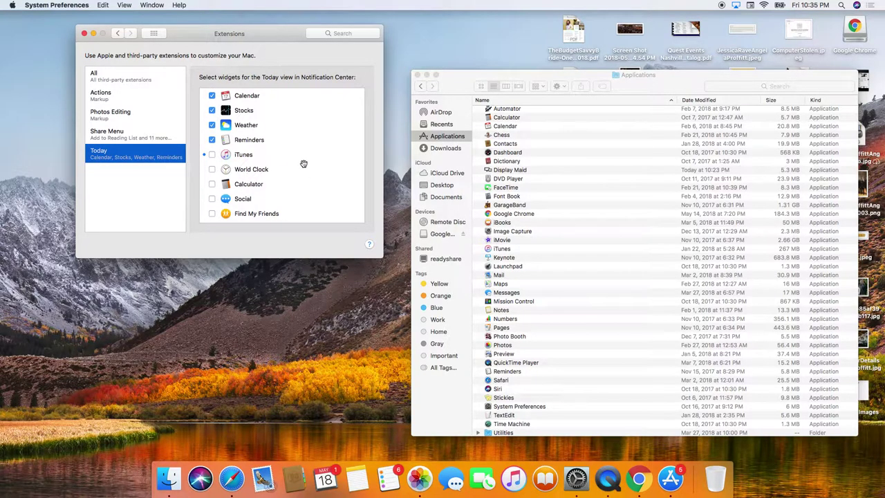
Turn off the Stocks widget and enable World Clock, Calculator, Social and iTunes Today widgets.
click(212, 110)
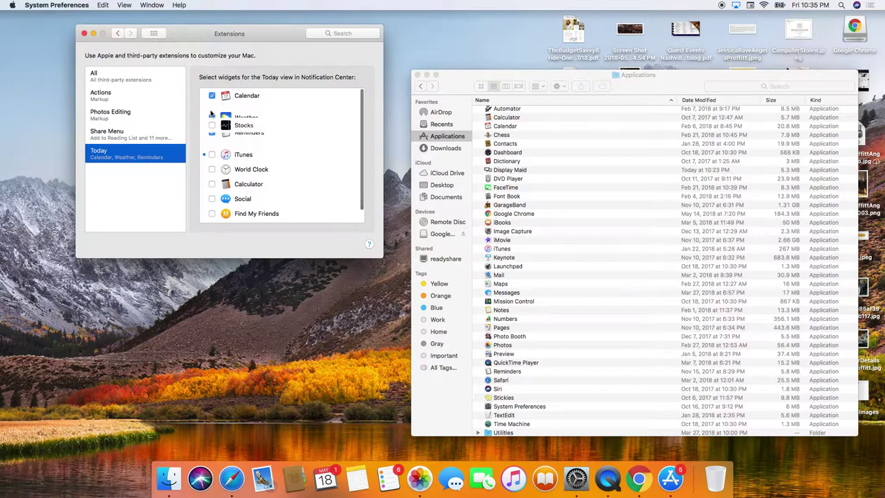
scroll(292, 152, down, 2)
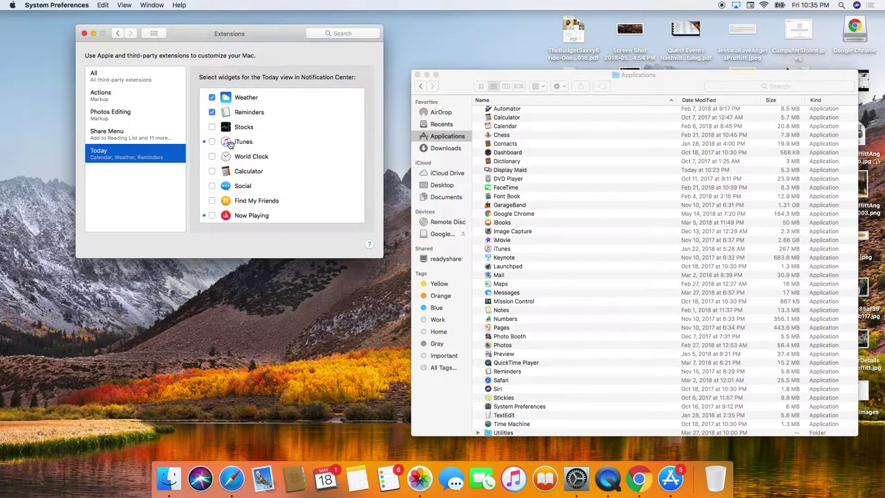
click(212, 156)
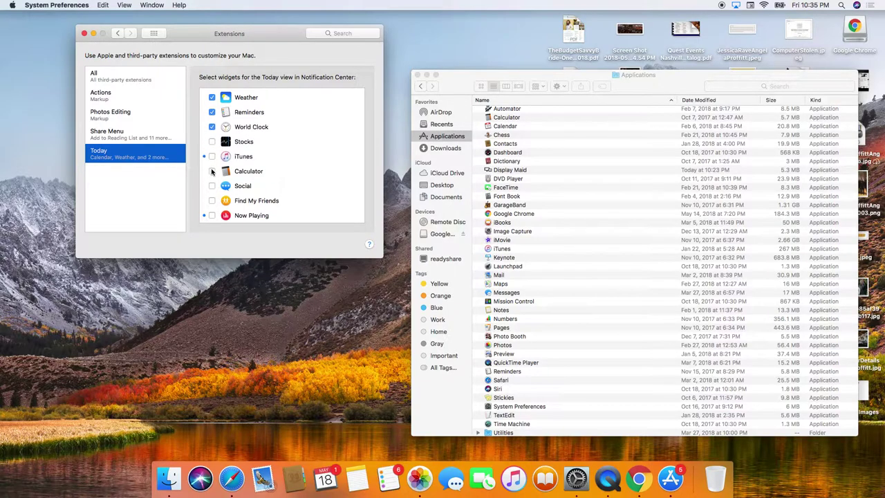
click(212, 171)
click(212, 185)
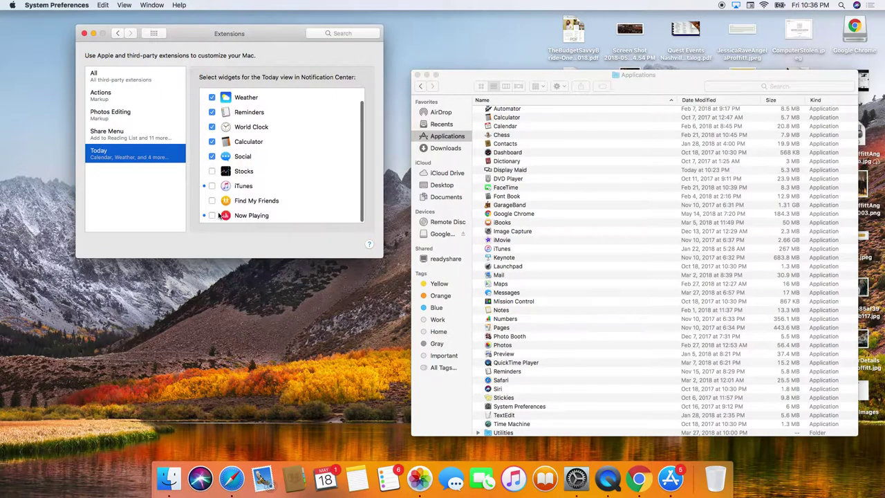
click(211, 185)
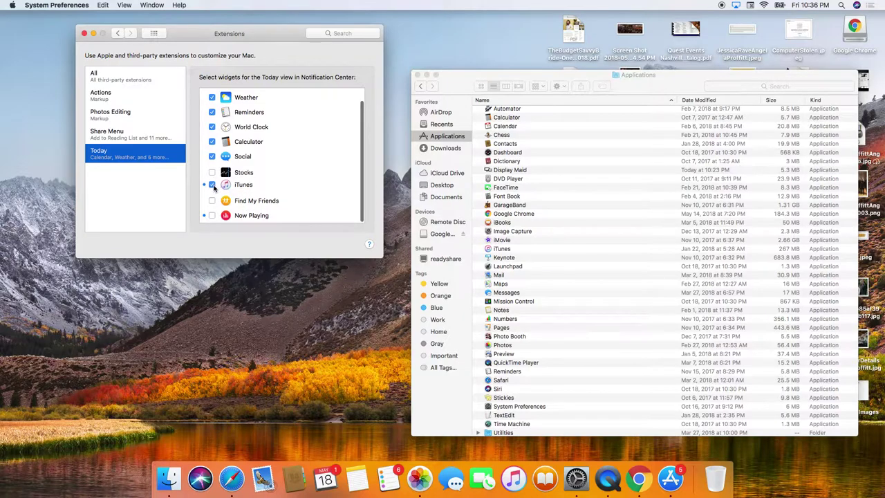
scroll(293, 153, up, 1)
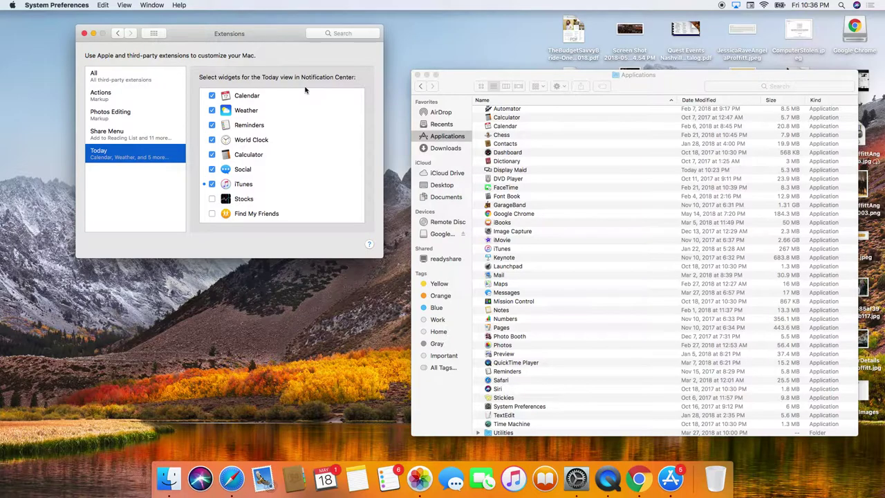
click(872, 5)
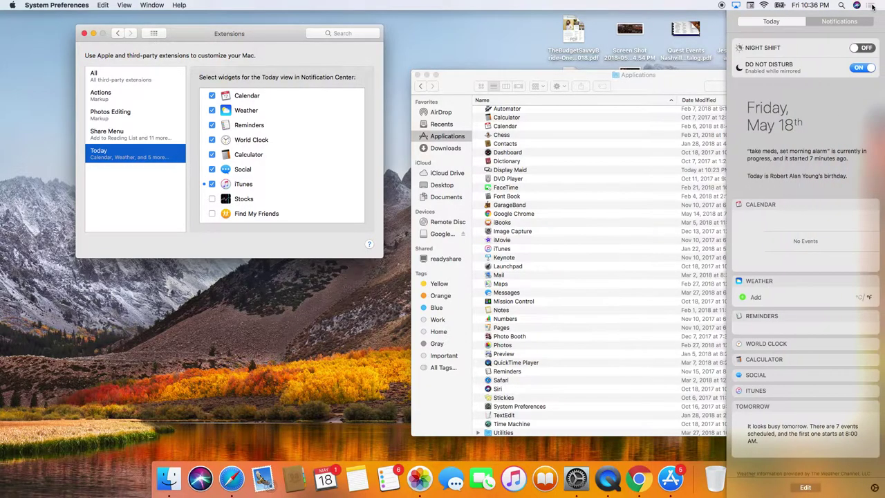
Toggle Night Shift on and back off, turn Do Not Disturb off, and review the Today widgets.
click(869, 48)
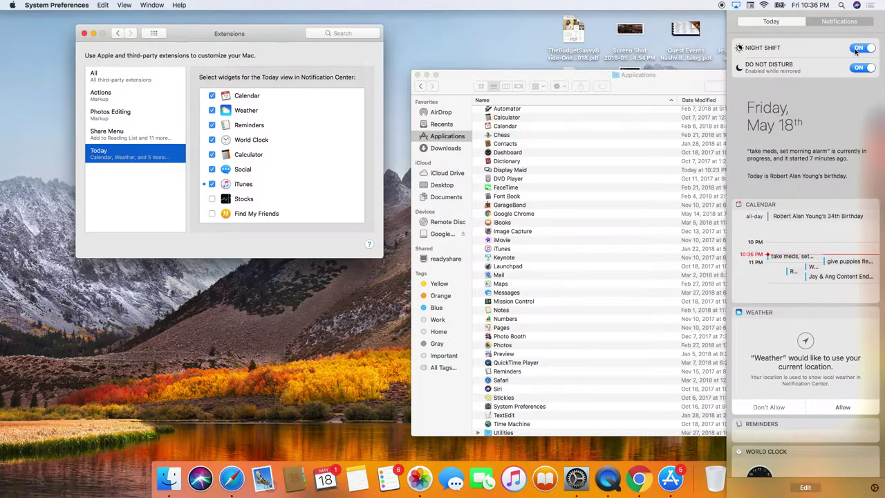
click(855, 50)
click(859, 72)
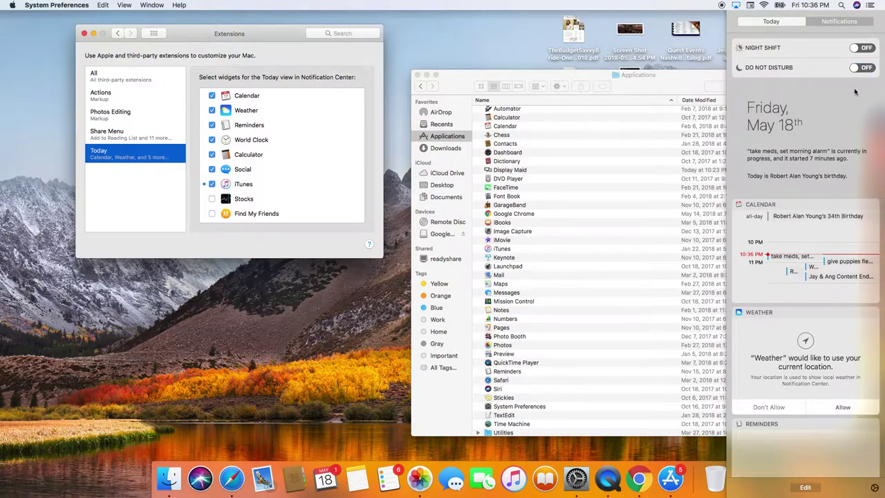
scroll(808, 174, down, 10)
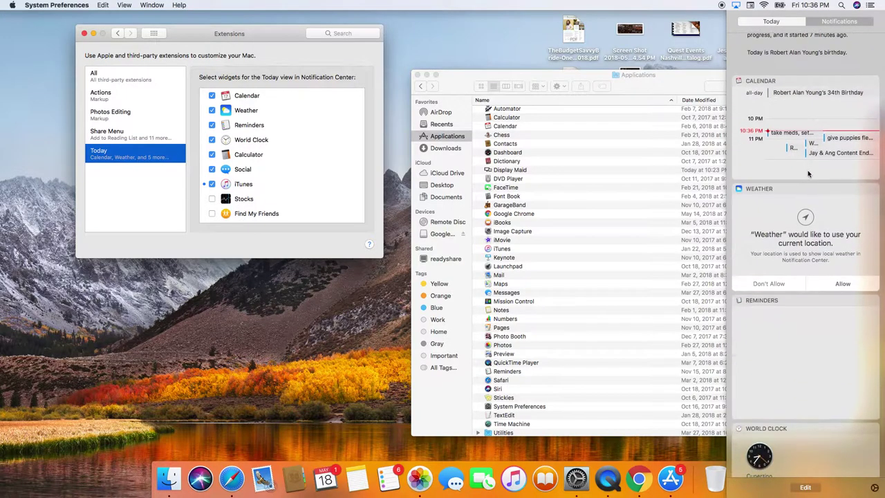
scroll(807, 174, down, 8)
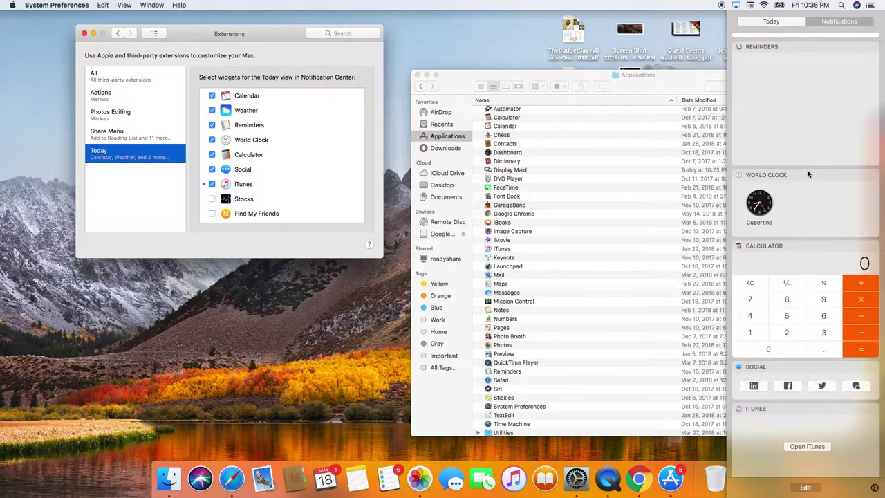
scroll(808, 174, down, 5)
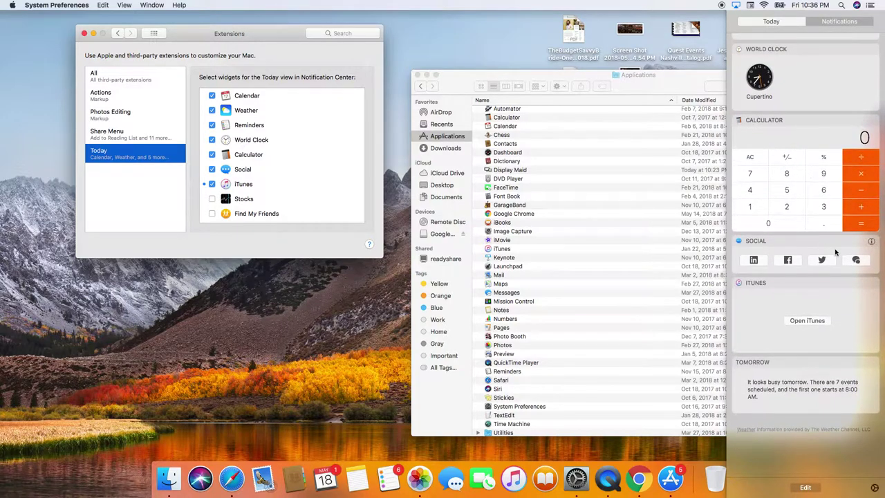
scroll(808, 260, up, 10)
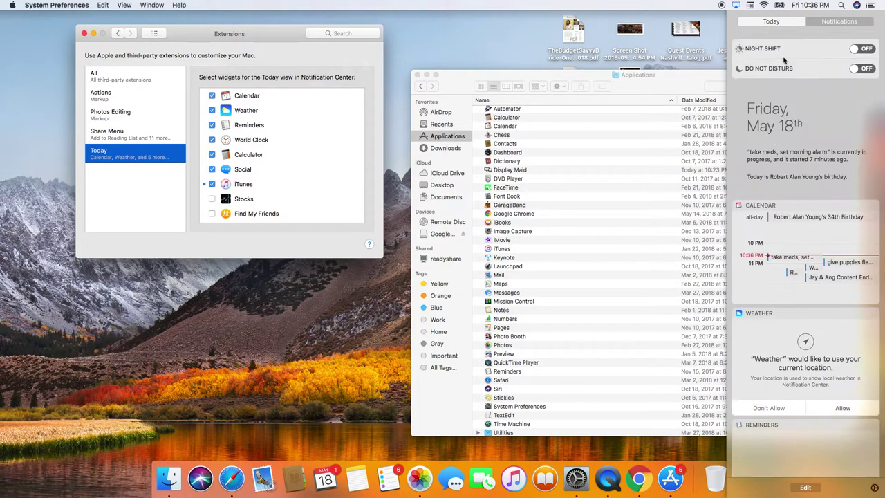
click(723, 40)
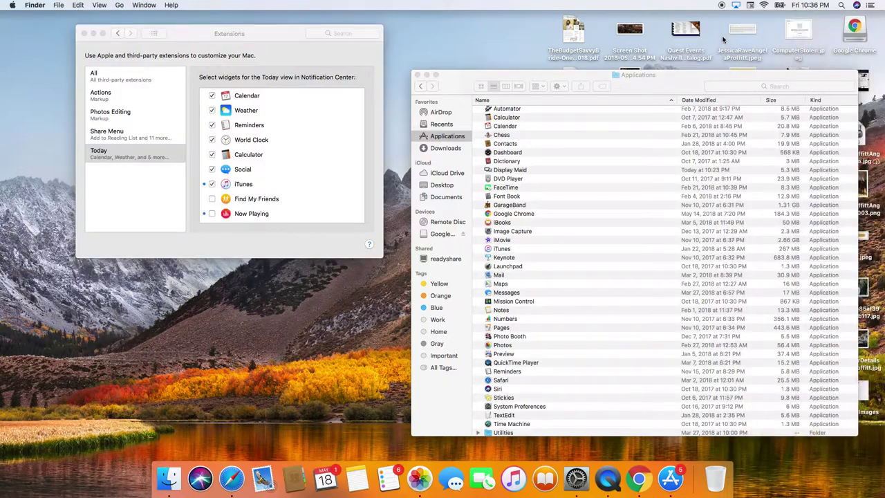
Turn on Screen Sharing in Sharing and confirm its Computer Settings.
click(116, 34)
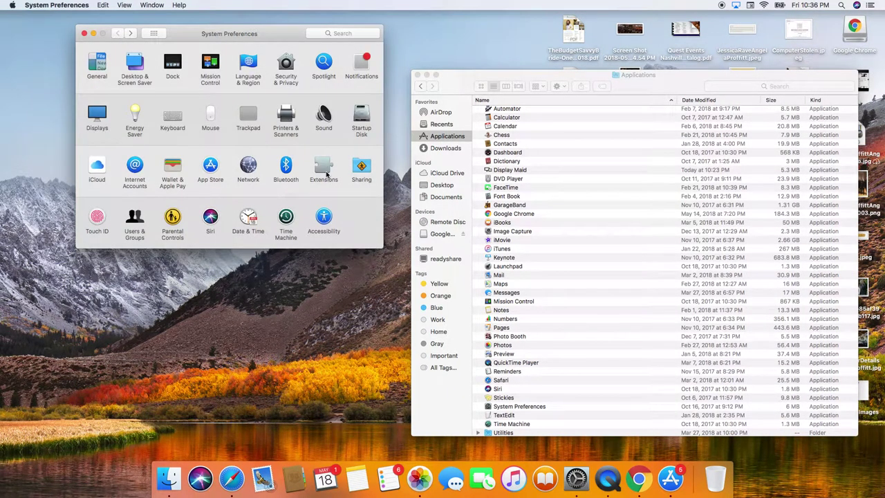
click(362, 169)
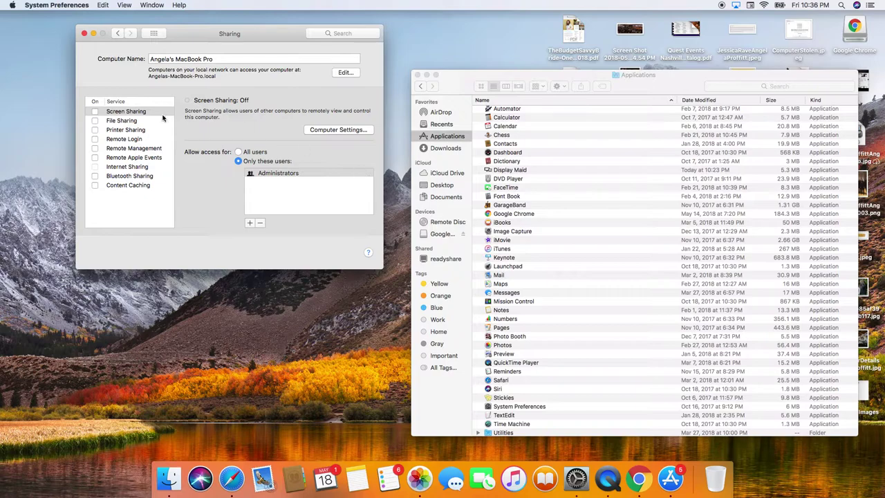
click(95, 111)
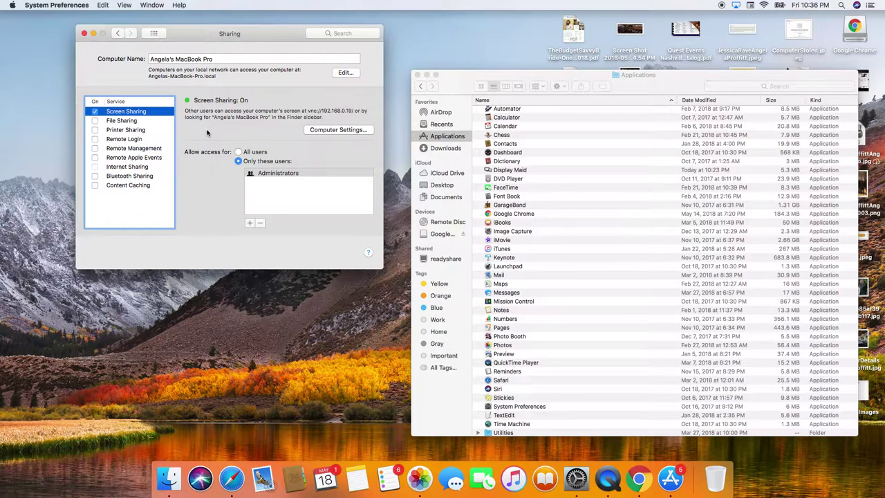
click(325, 132)
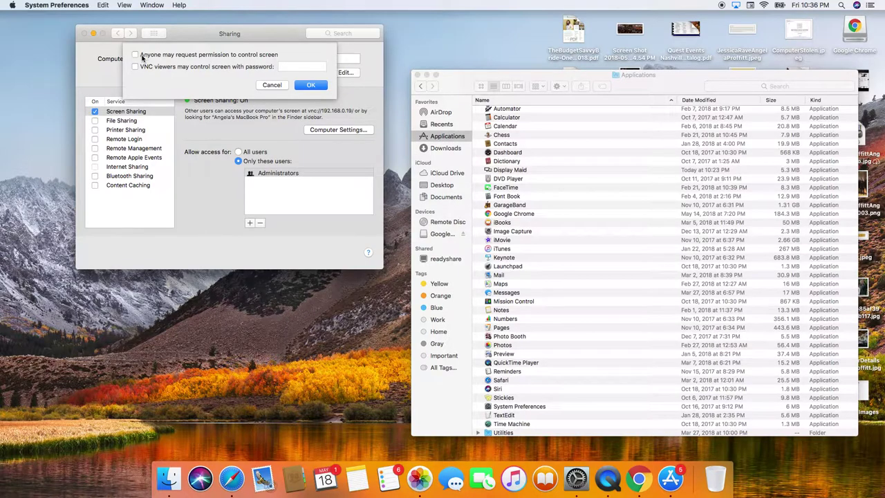
click(311, 85)
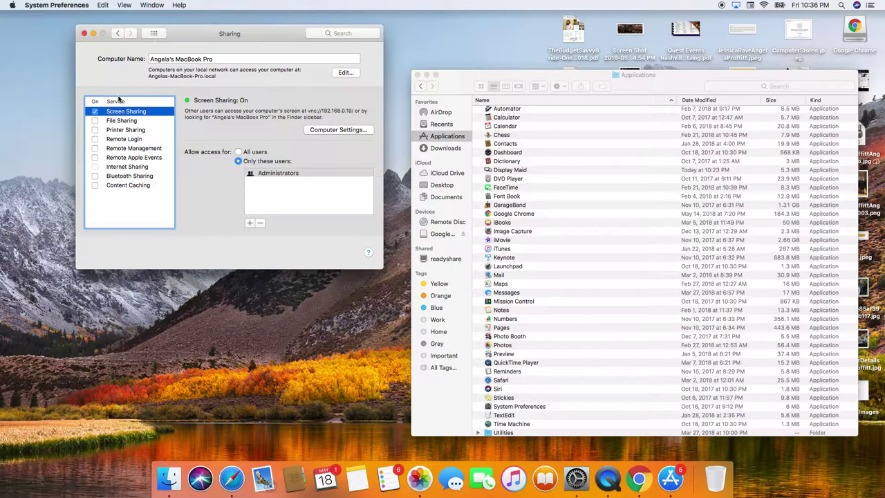
Append 2018 to the computer name and review the local hostname settings.
click(120, 124)
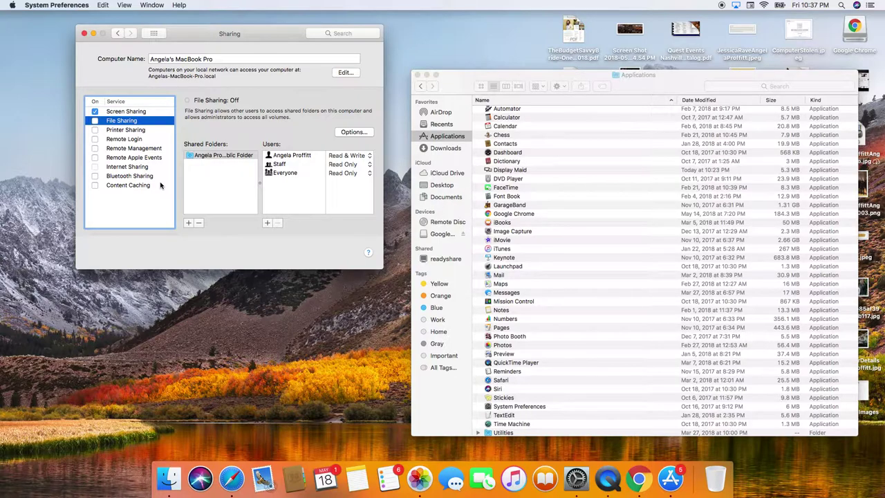
click(222, 58)
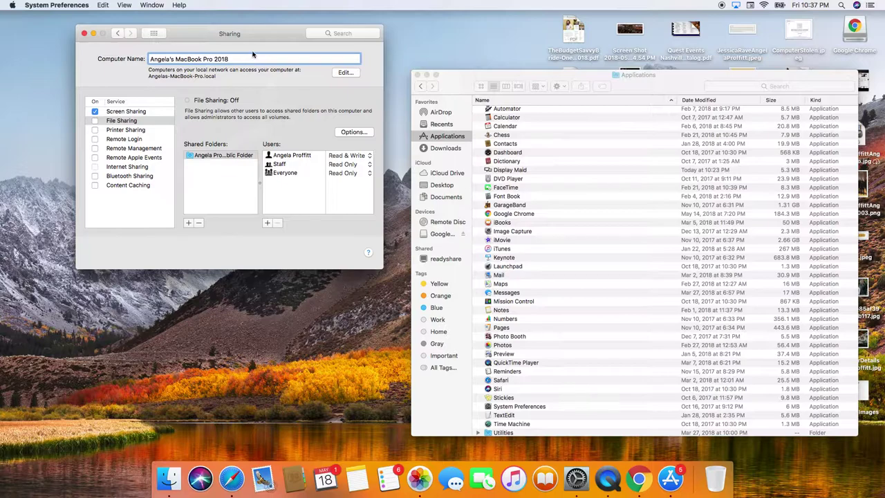
click(346, 72)
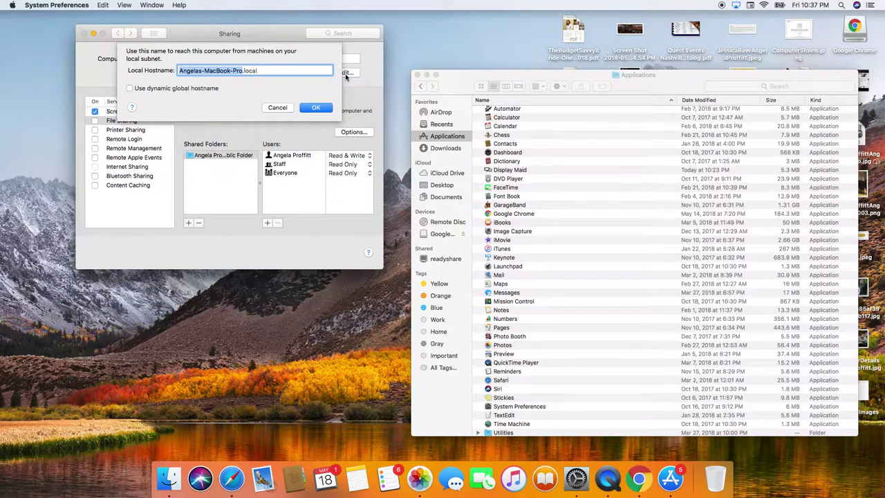
click(321, 109)
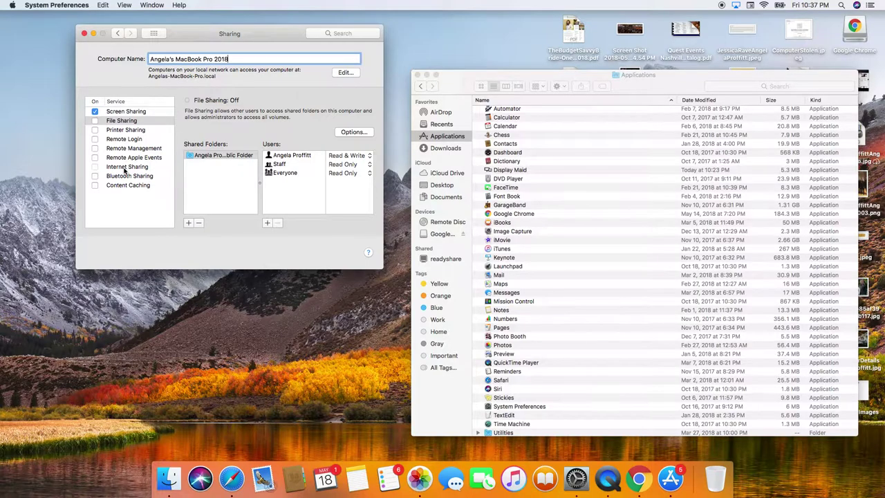
click(119, 33)
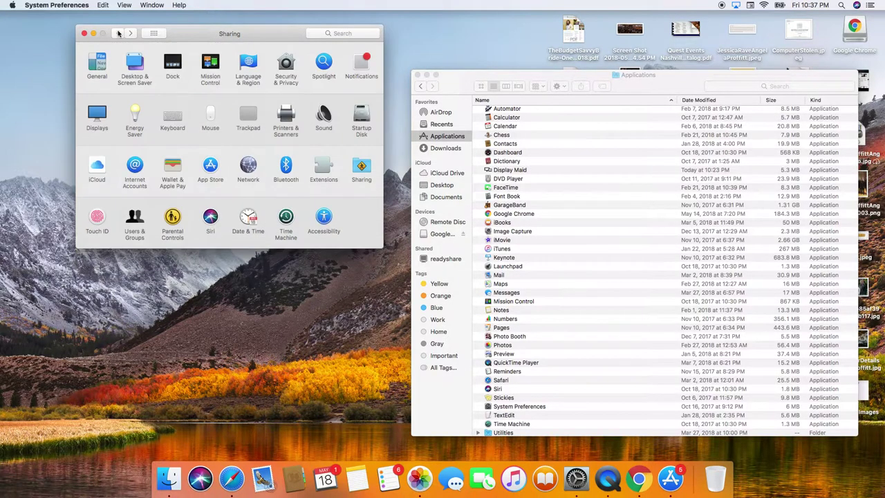
click(99, 215)
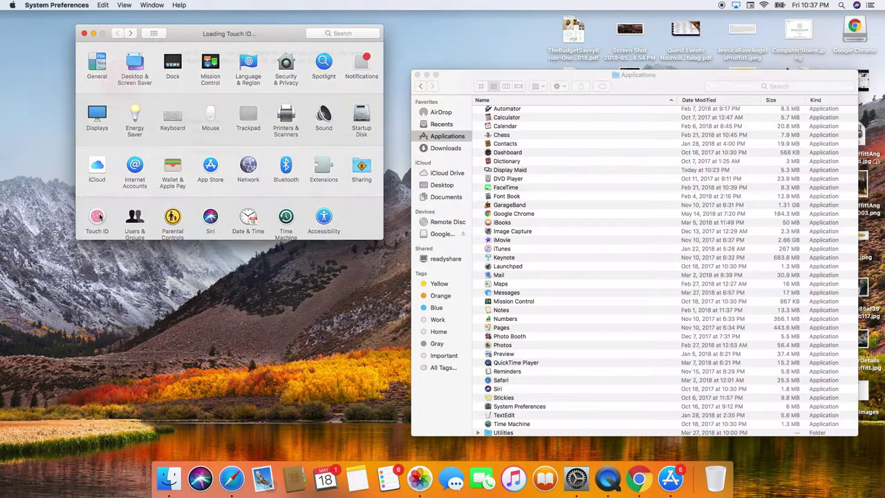
mouse_move(227, 77)
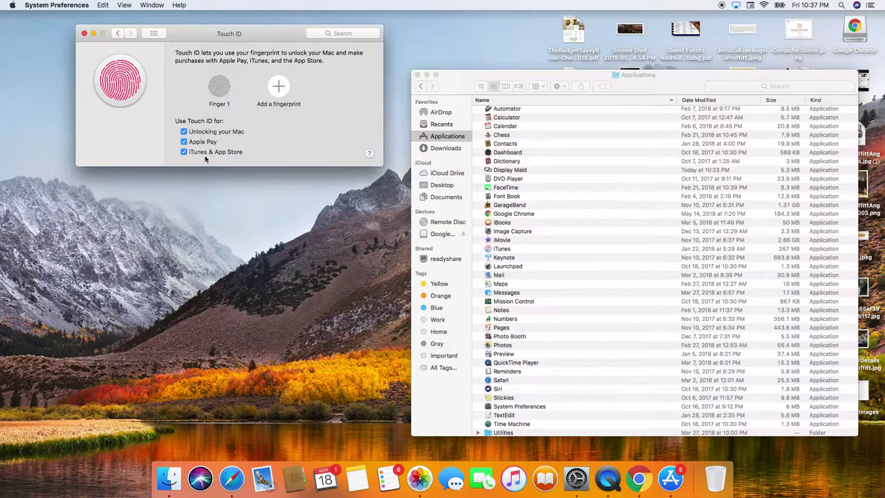
click(119, 36)
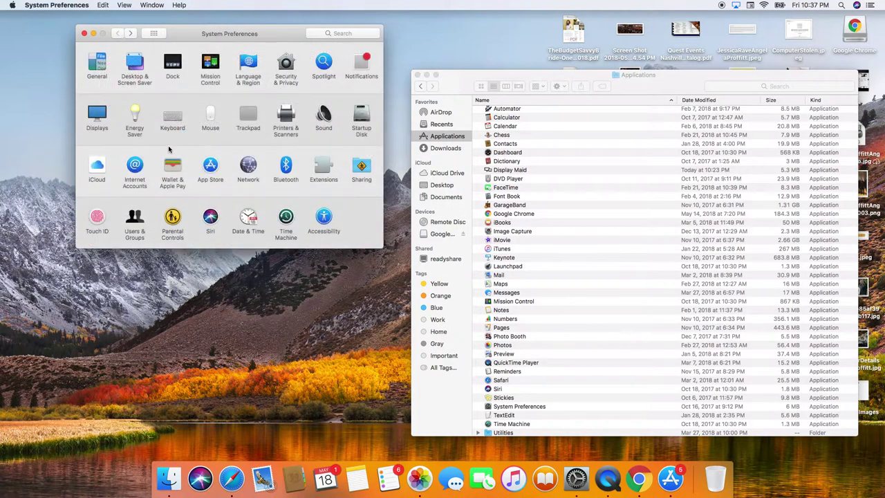
click(133, 220)
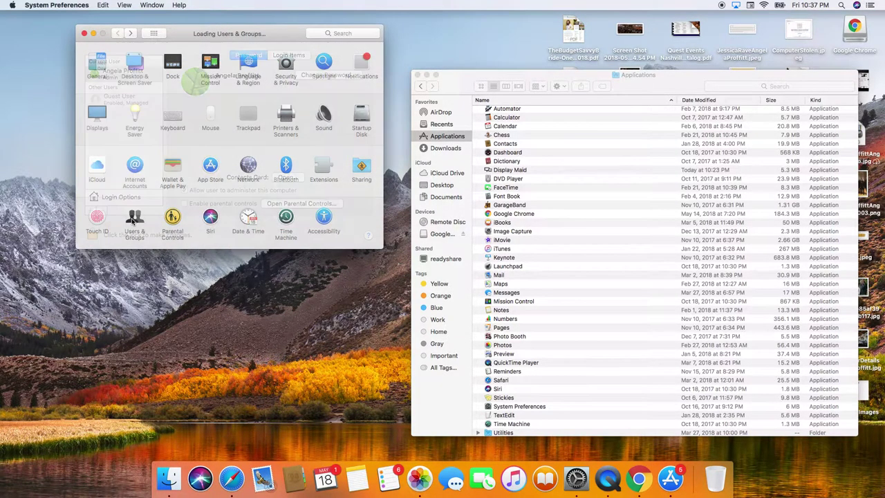
click(146, 78)
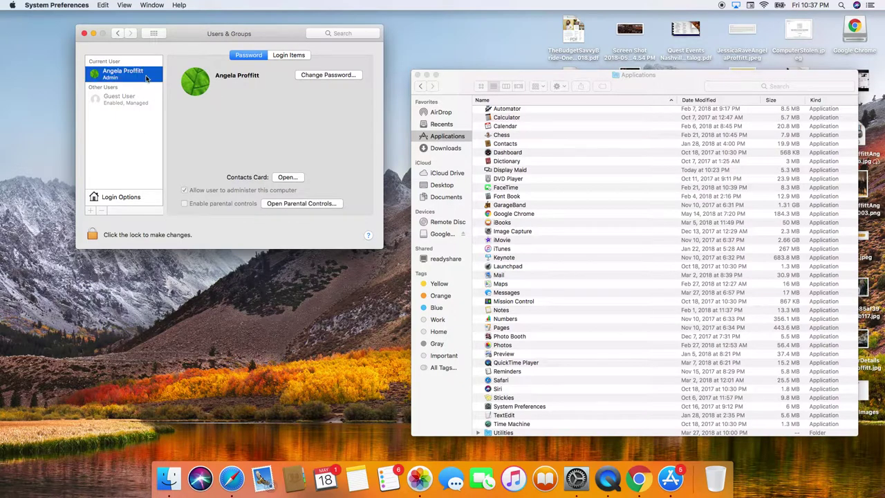
click(119, 33)
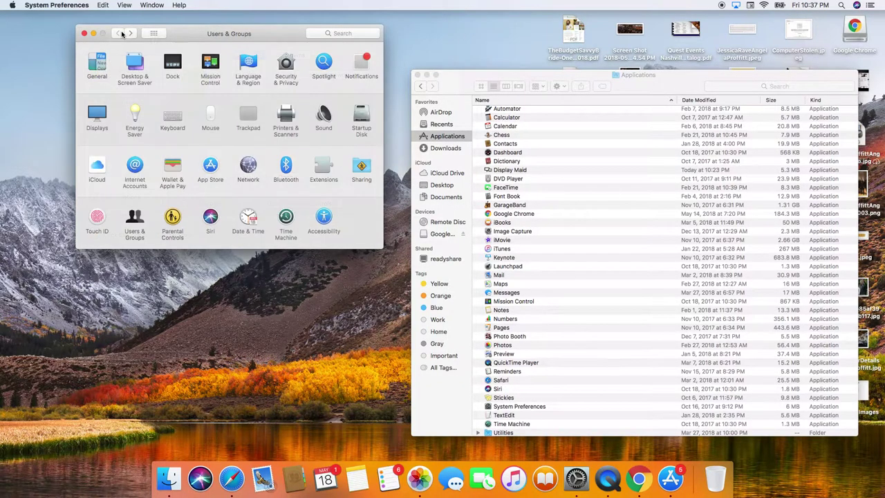
click(172, 220)
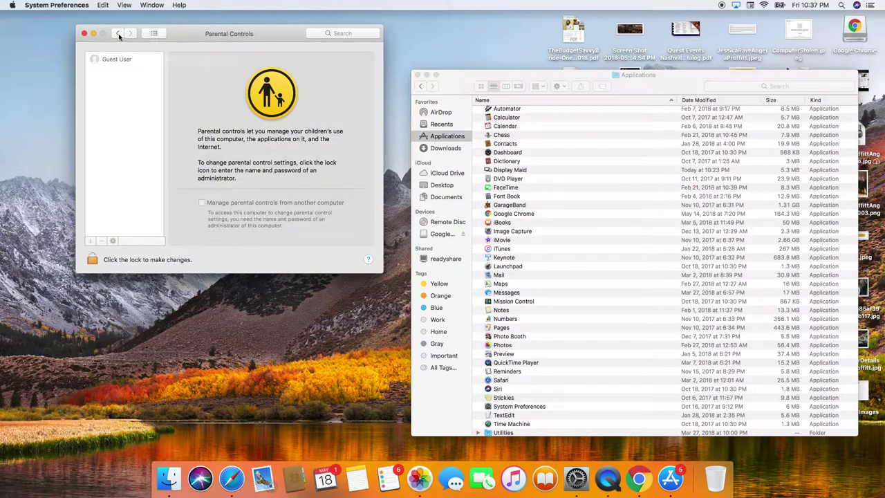
click(119, 33)
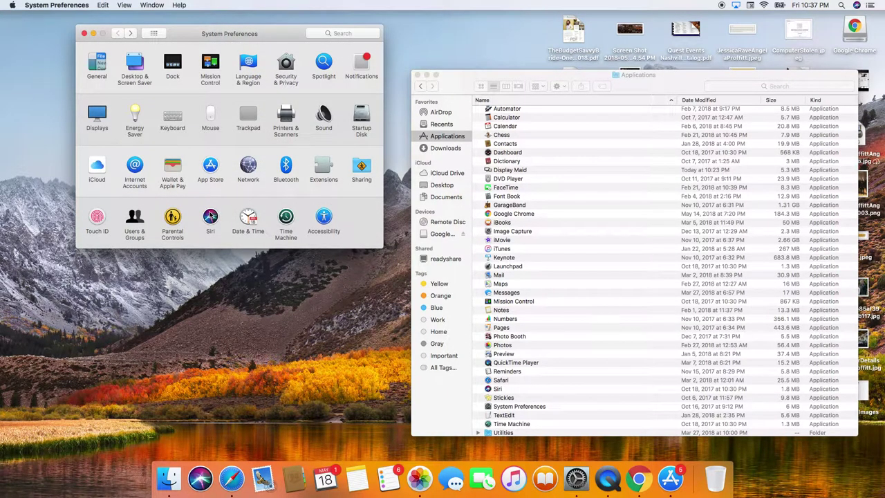
click(210, 217)
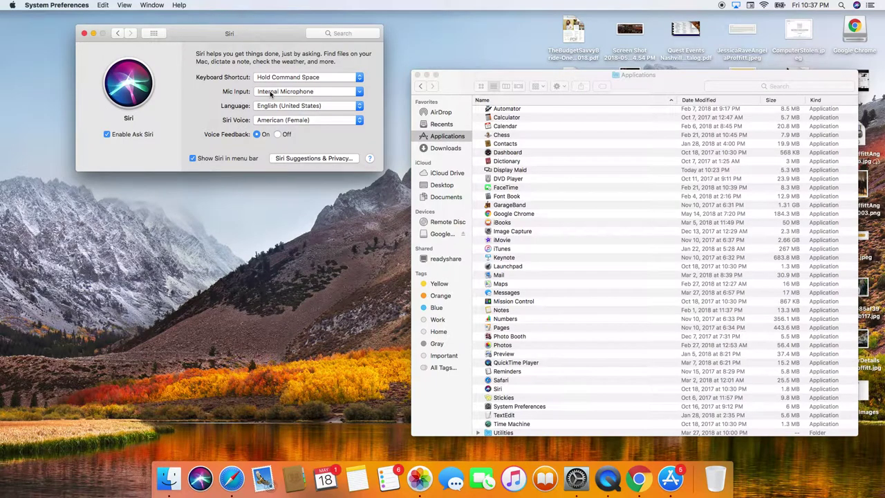
Keep Hold Command Space as Siri's shortcut and test it by asking Siri to turn VoiceOver off.
click(322, 81)
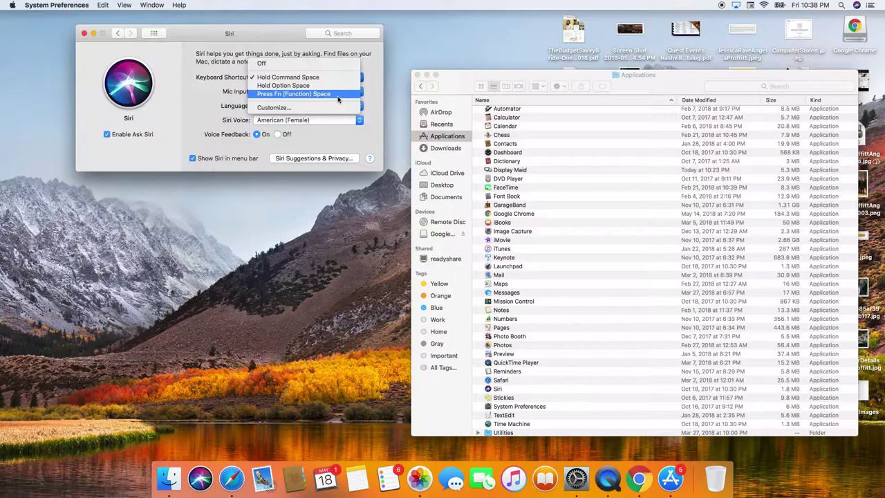
click(293, 78)
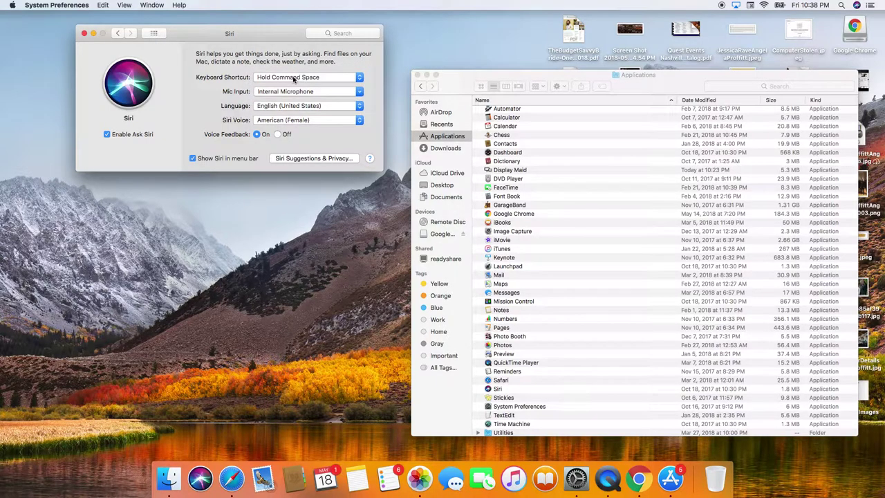
key(super+space)
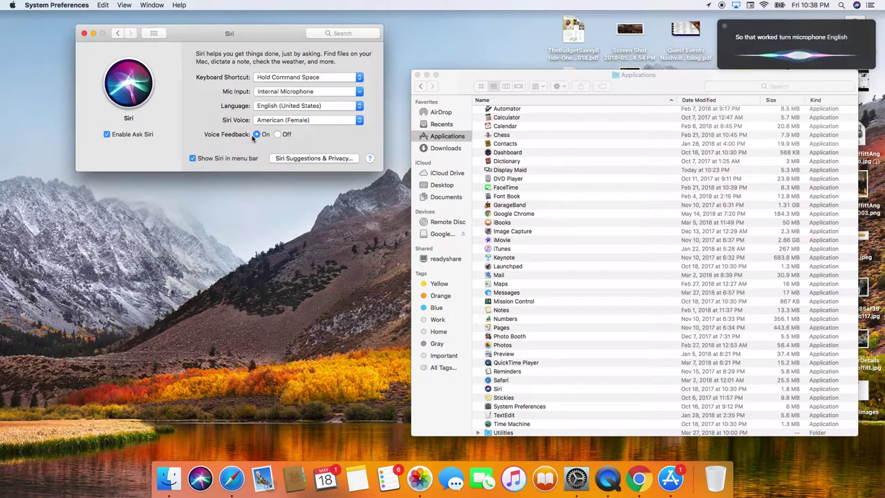
click(124, 33)
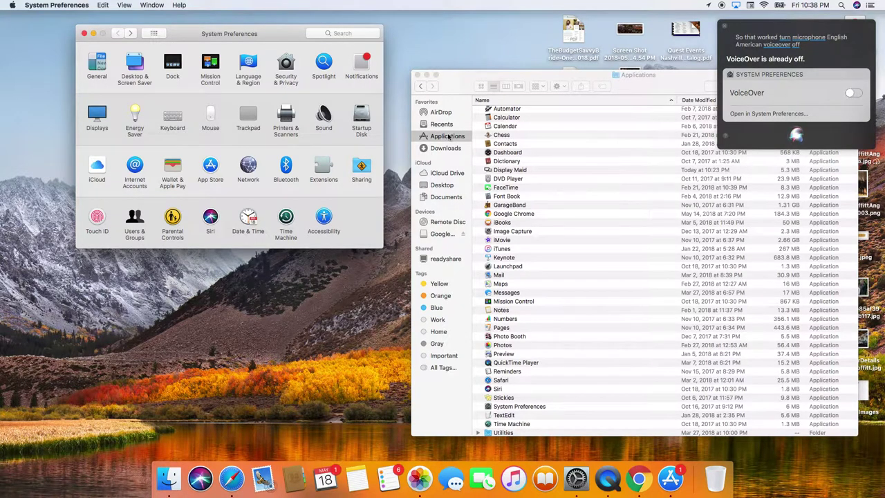
Unlock Date & Time, check Language & Region formats, then review the Time Zone and Clock tabs.
click(249, 219)
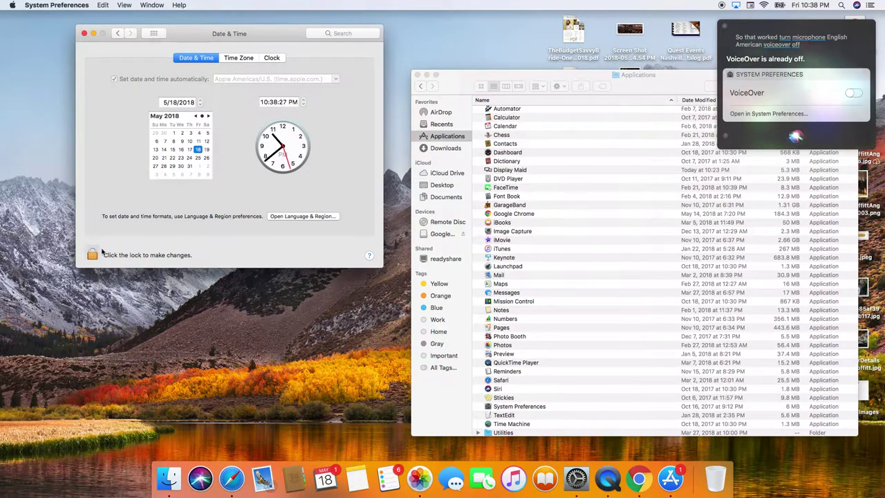
click(228, 139)
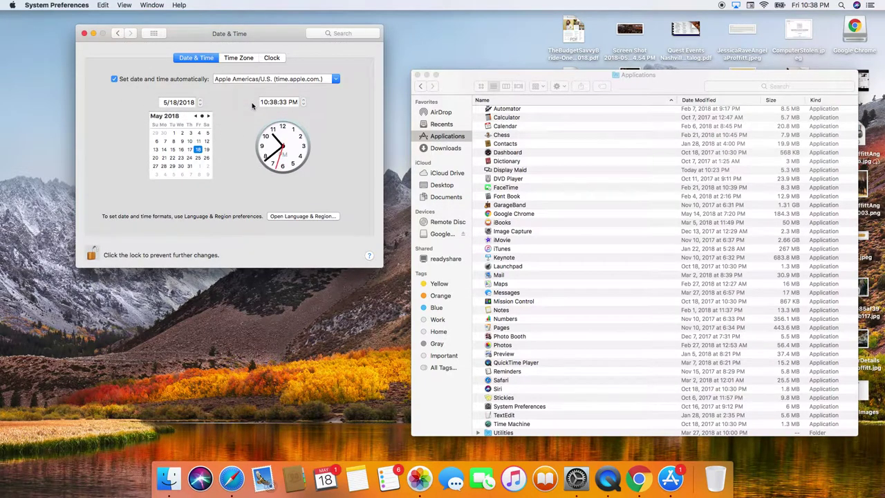
click(256, 79)
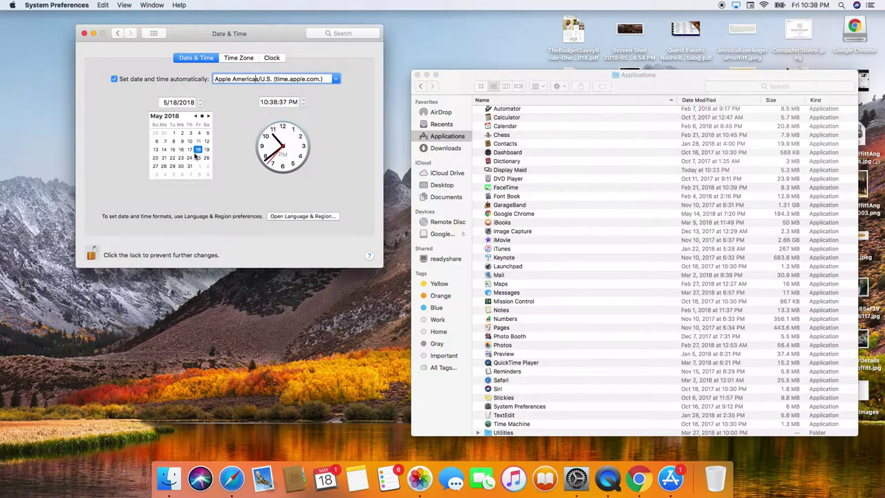
click(292, 217)
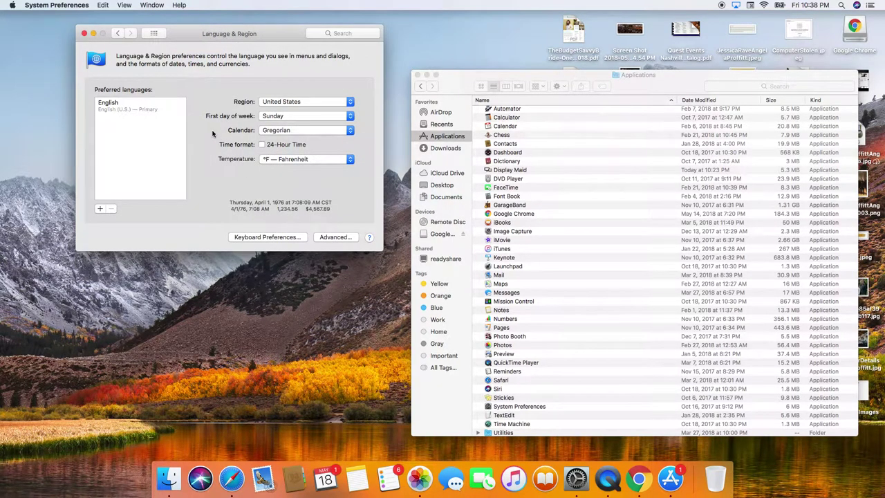
click(118, 33)
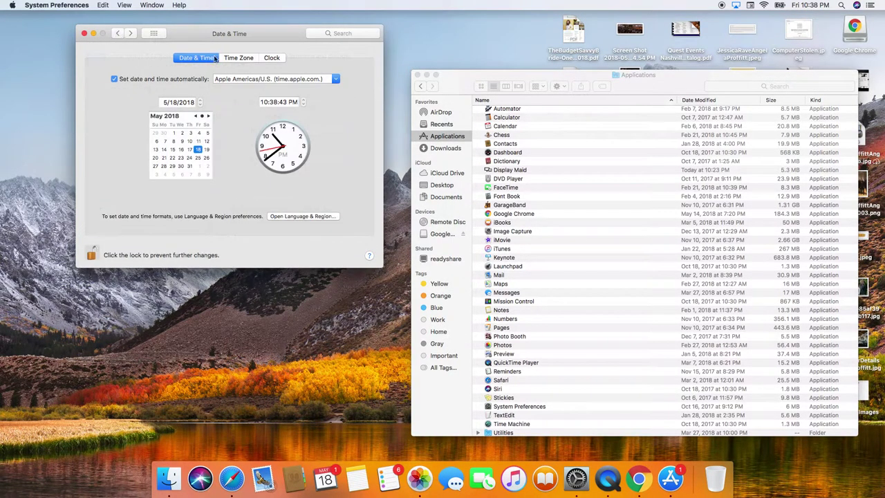
click(239, 58)
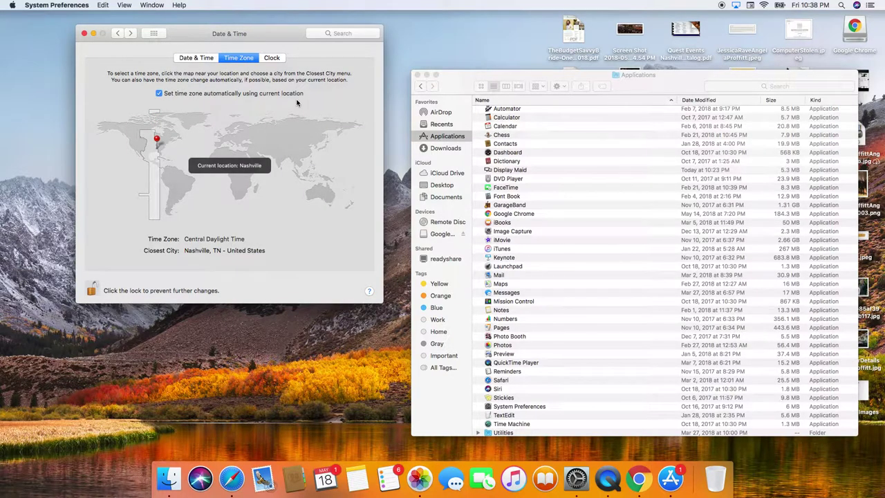
click(265, 59)
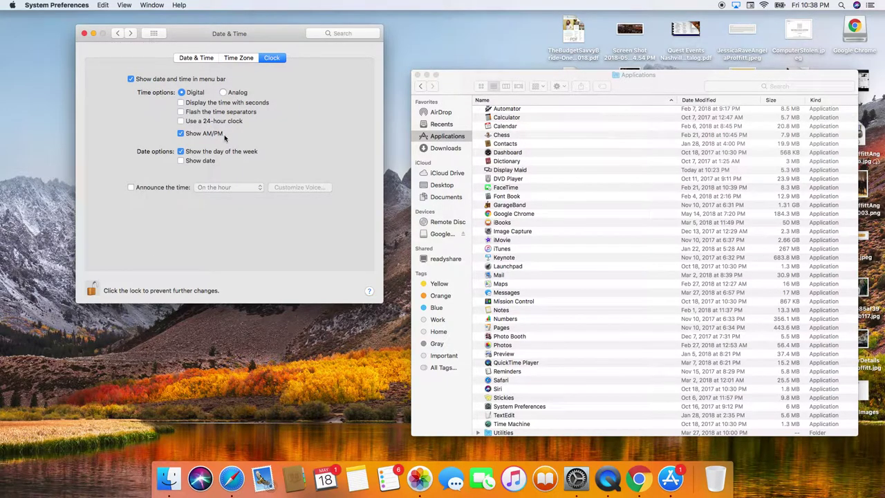
Turn on Announce the time, leaving the menu-bar date off and the weekday shown.
click(131, 187)
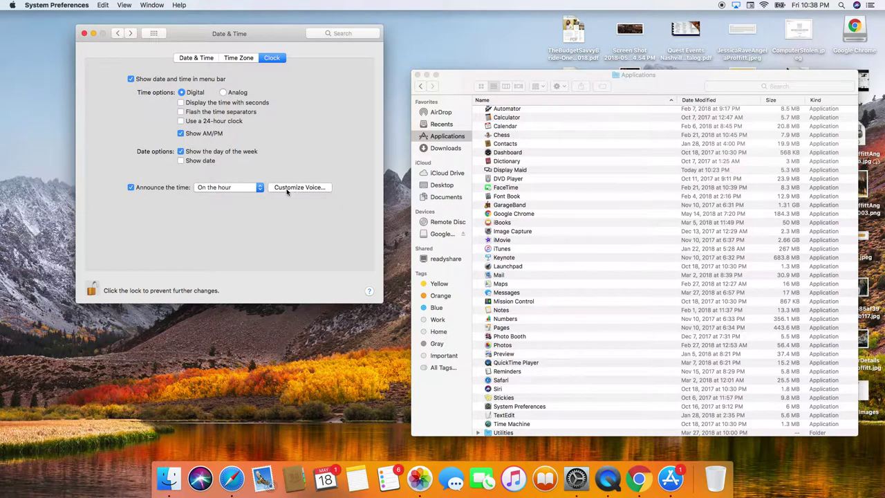
click(180, 161)
click(180, 162)
click(181, 161)
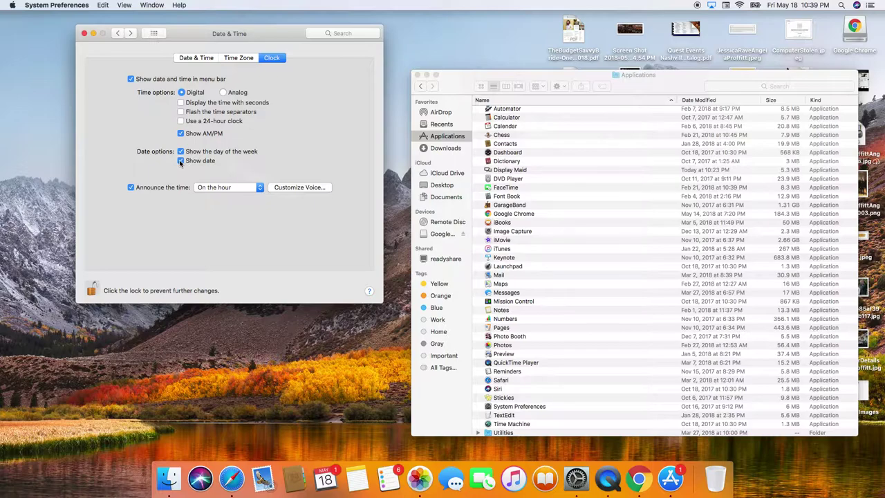
click(180, 161)
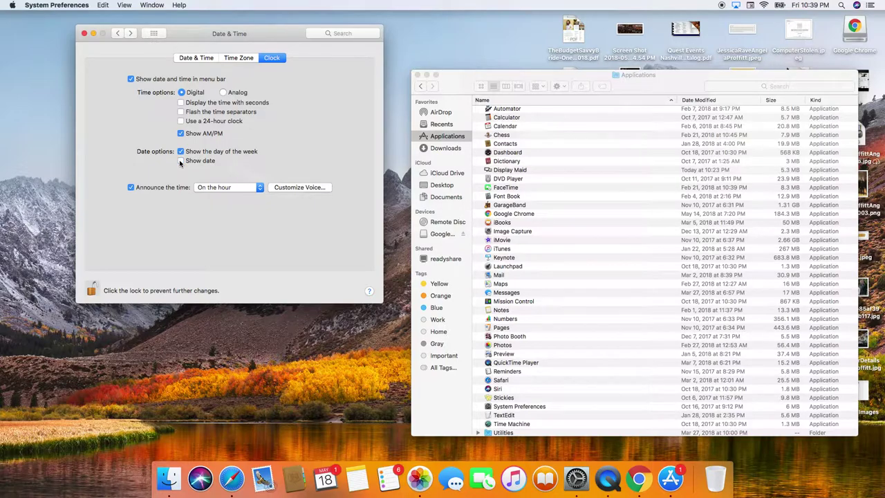
click(181, 151)
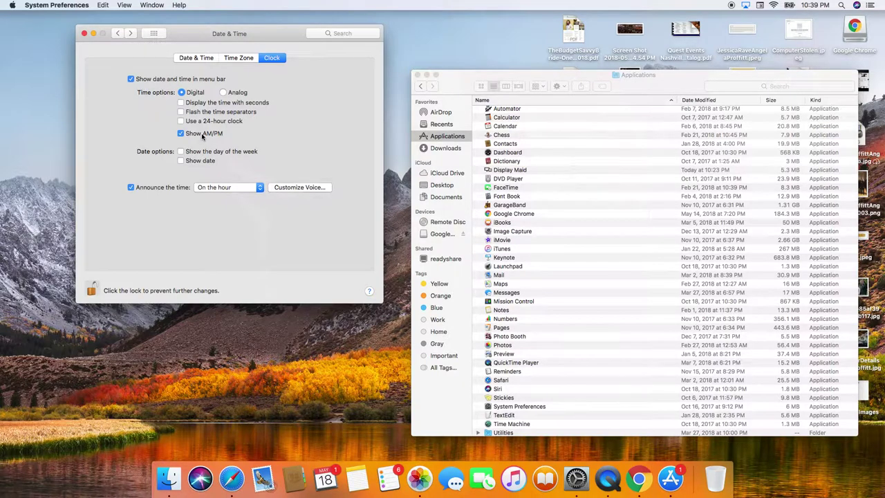
click(181, 152)
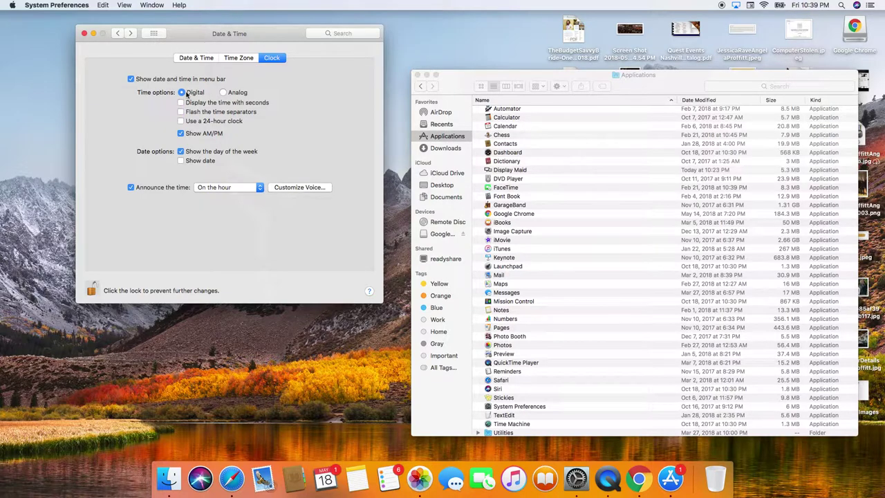
Set the time announcement voice to Alex and relock the Date & Time settings.
click(295, 187)
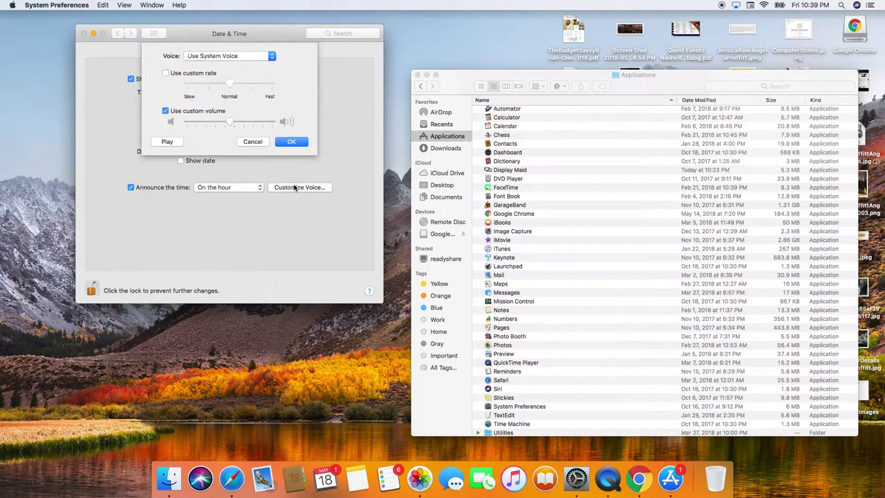
click(231, 58)
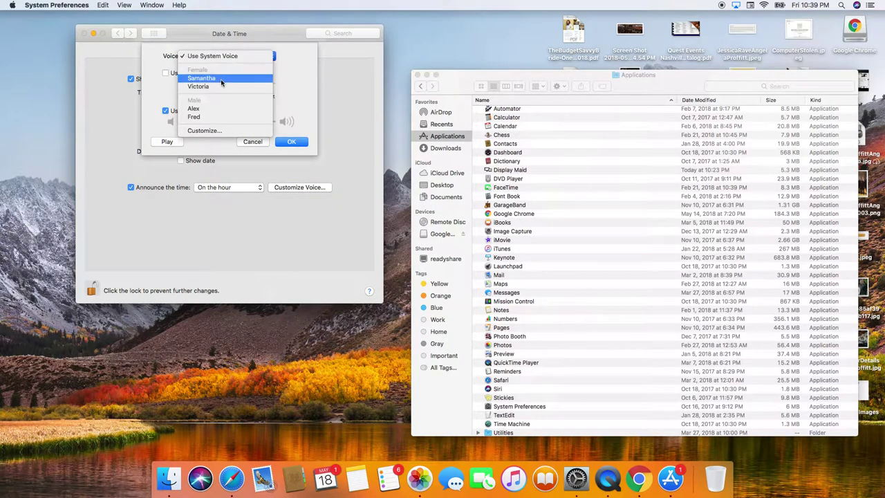
click(225, 77)
click(270, 57)
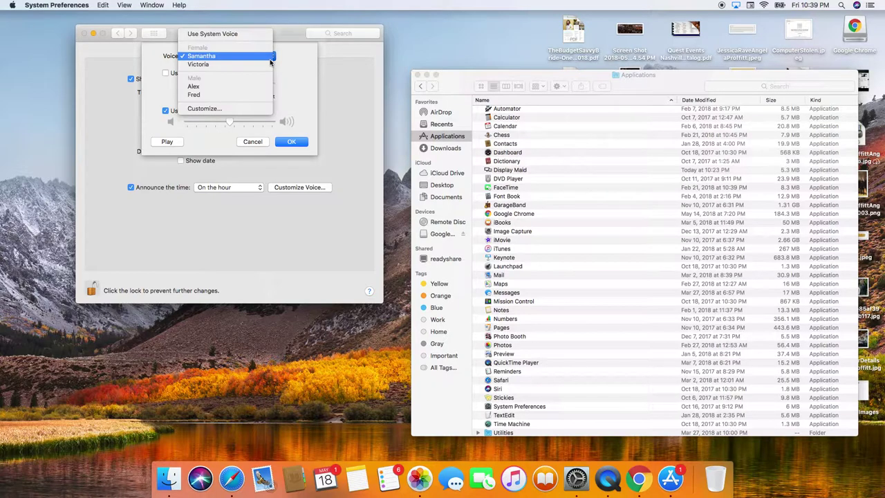
click(203, 87)
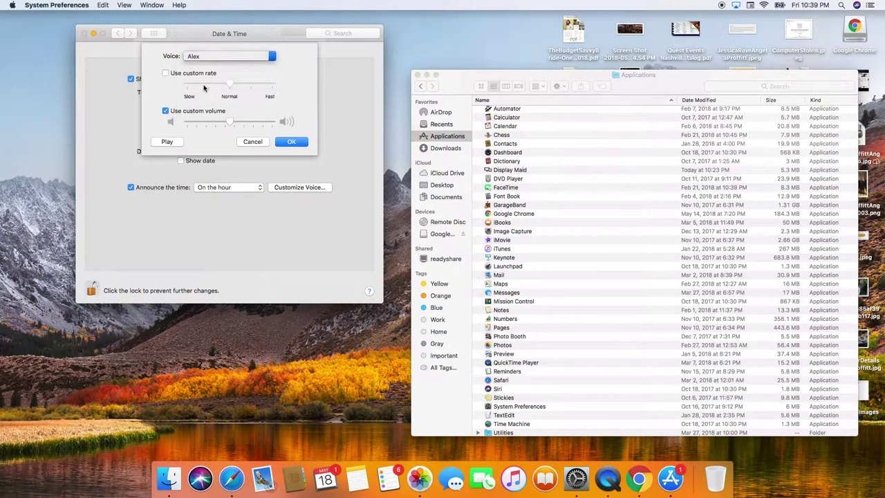
click(293, 143)
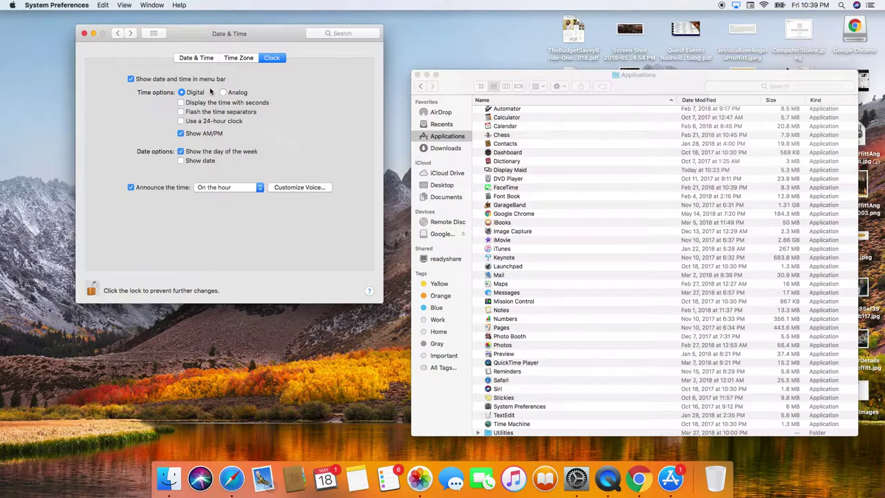
click(91, 290)
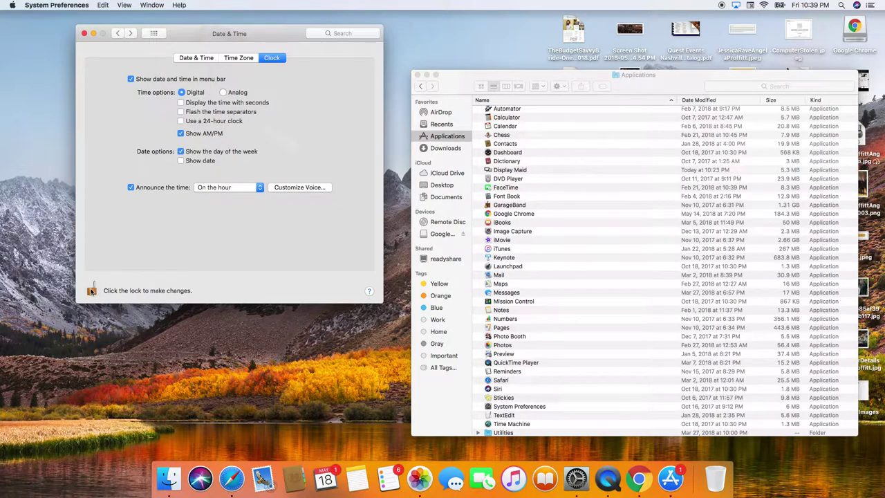
click(119, 35)
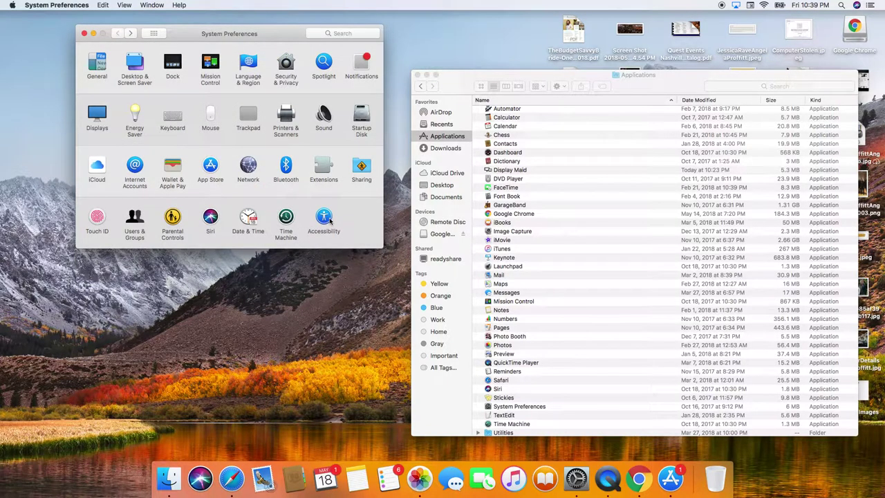
Browse Accessibility's VoiceOver, Zoom and Display options to reach the Speech settings.
click(324, 218)
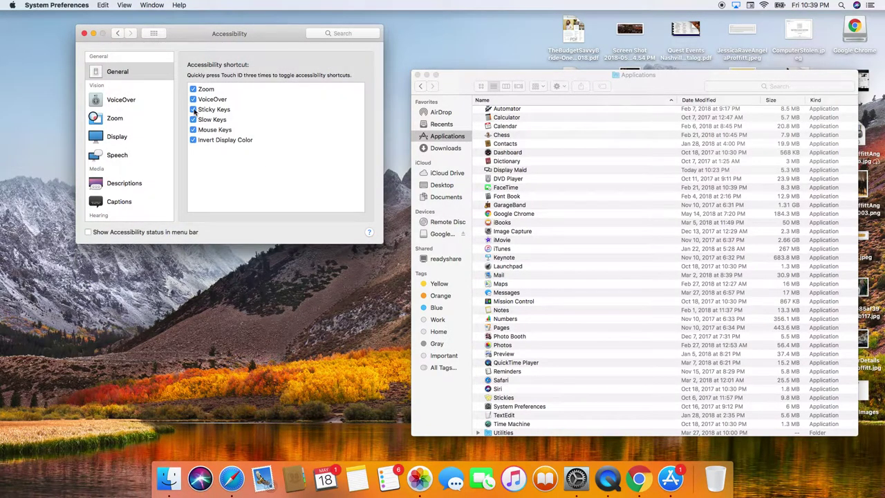
click(122, 100)
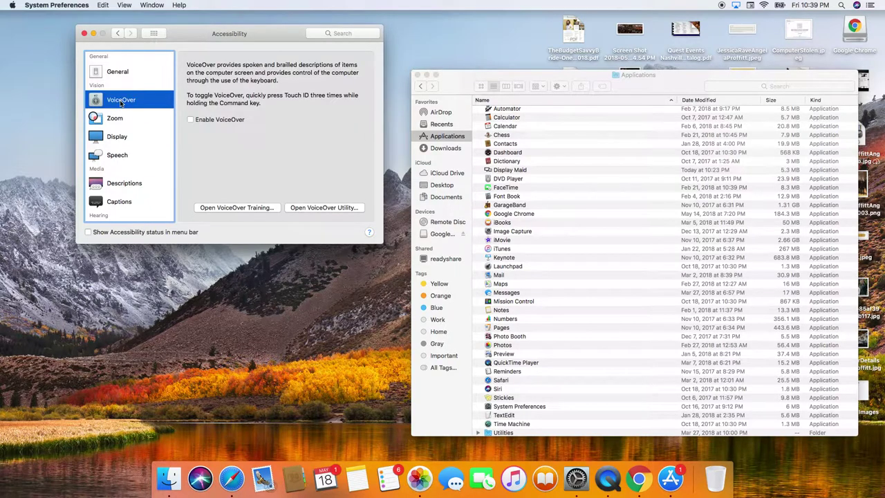
click(116, 118)
scroll(116, 116, down, 1)
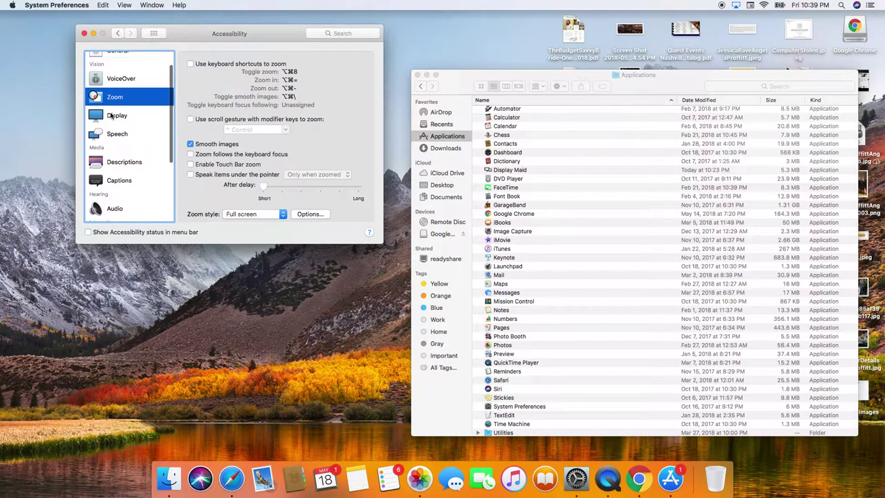
click(112, 115)
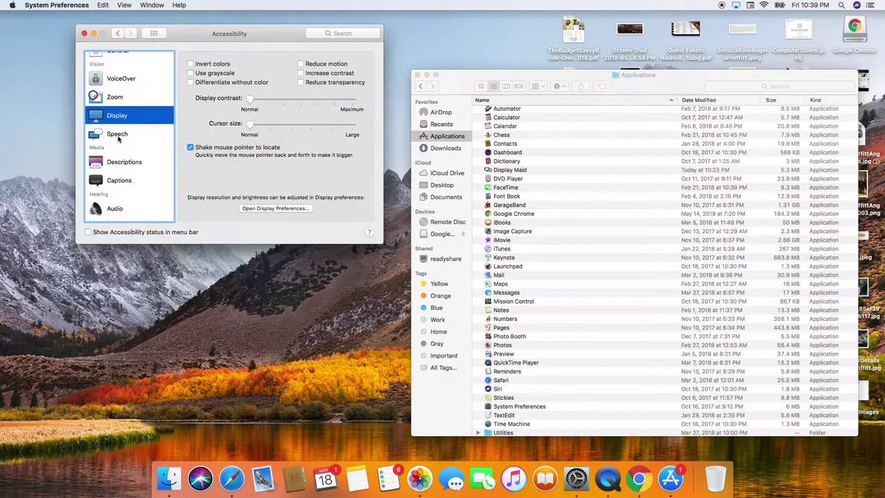
click(118, 137)
scroll(118, 139, down, 2)
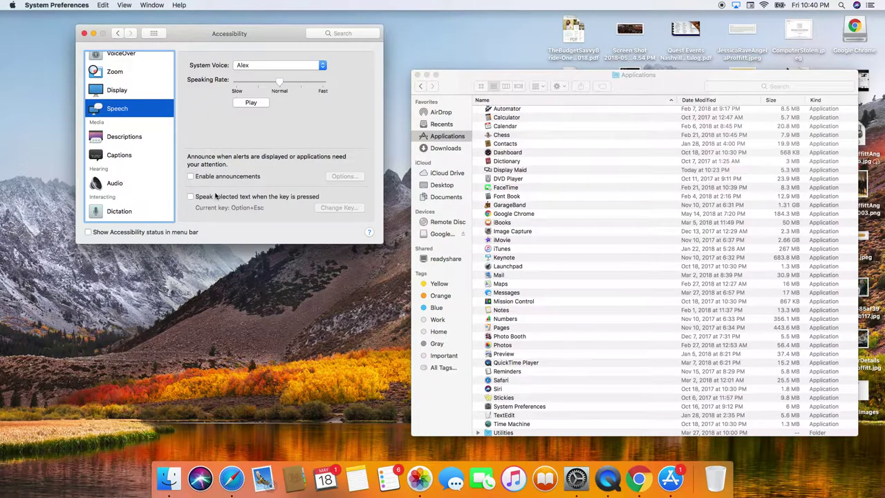
Enable speaking selected text on a key press, with the key set to Command+S.
click(191, 197)
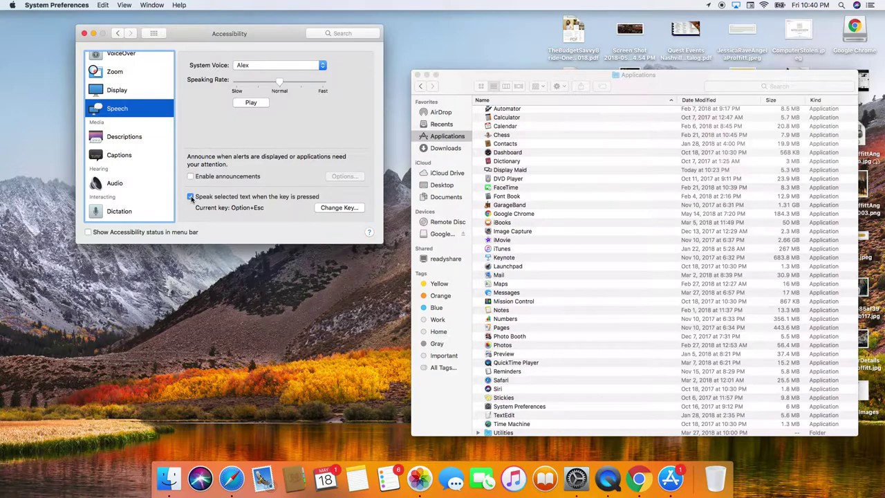
click(332, 208)
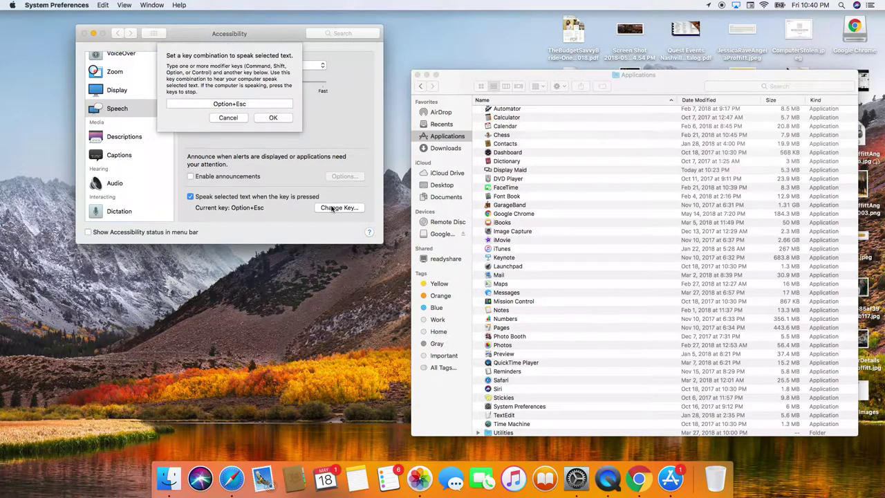
key(super+s)
click(266, 120)
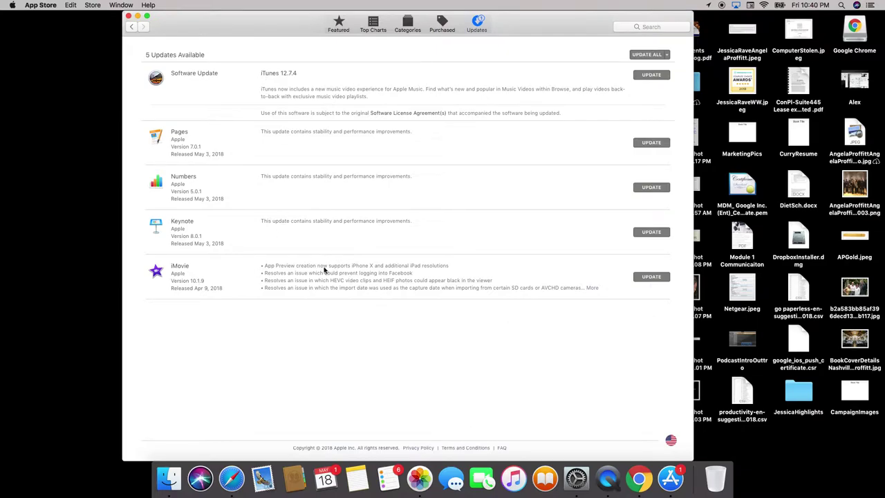
Create a test note in Notes reading 'This is a TEST'.
click(363, 477)
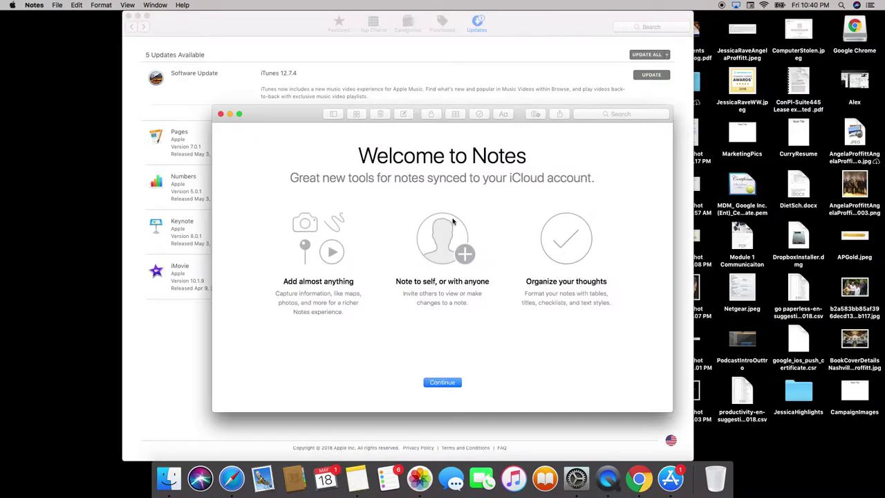
click(437, 382)
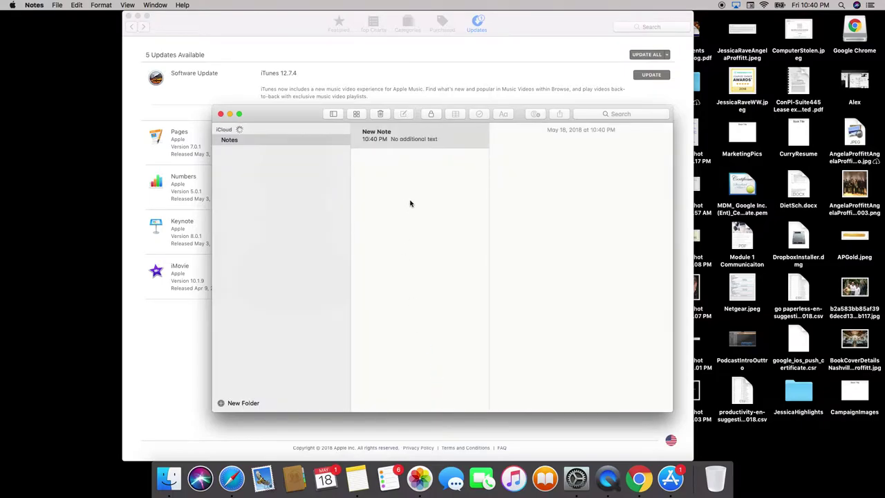
click(334, 114)
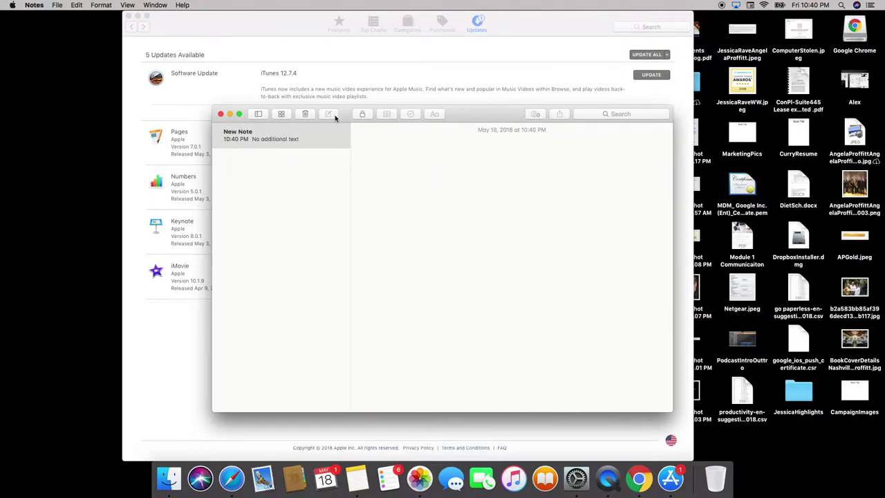
click(448, 206)
text(This is a TEST)
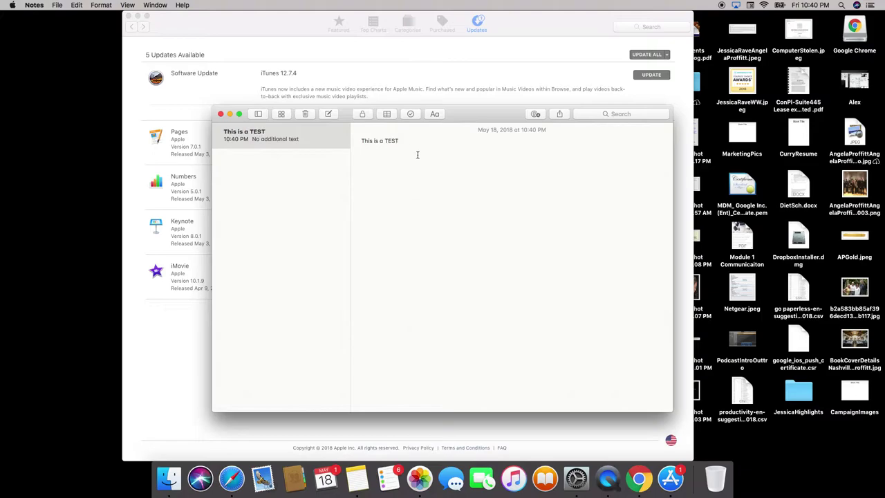
key(super+a)
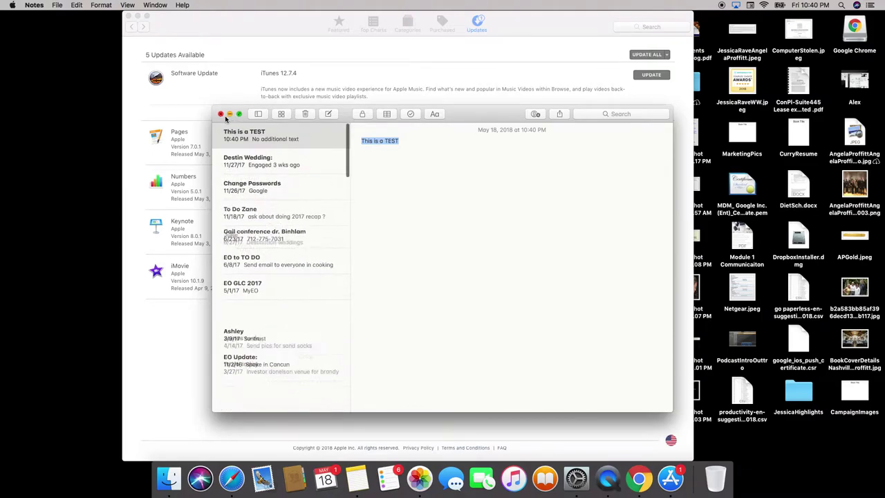
Delete the 'This is a TEST' note and close the Notes window.
click(266, 134)
key(Delete)
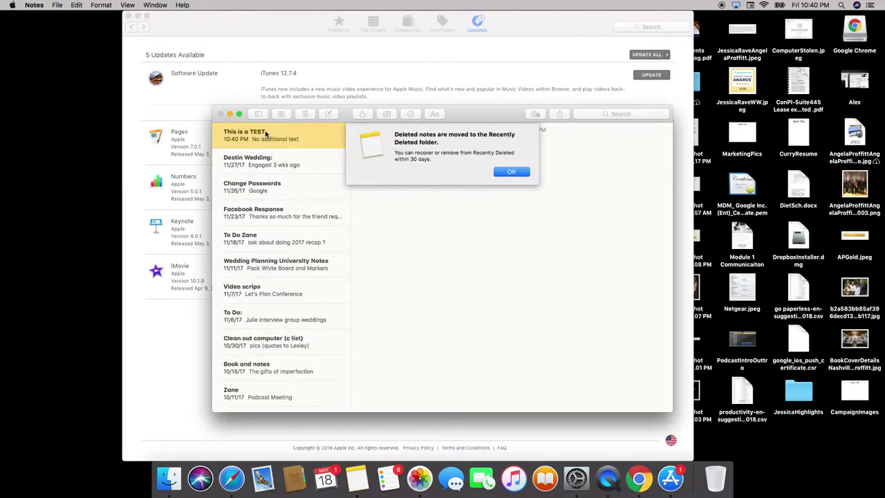
click(511, 171)
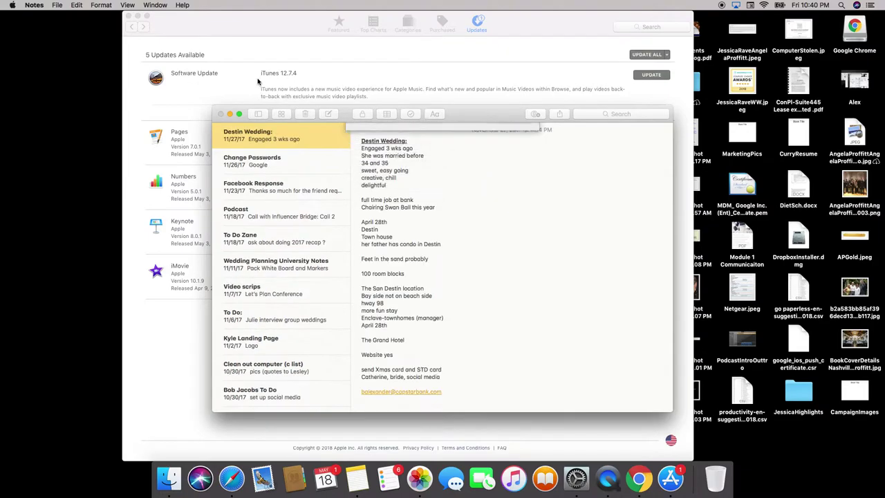
click(221, 113)
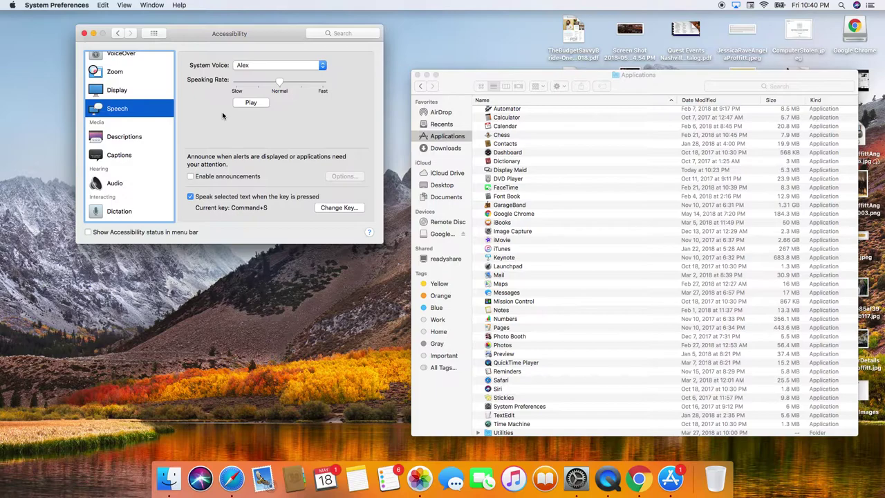
Browse the Accessibility Descriptions, Captions and Audio settings.
click(134, 132)
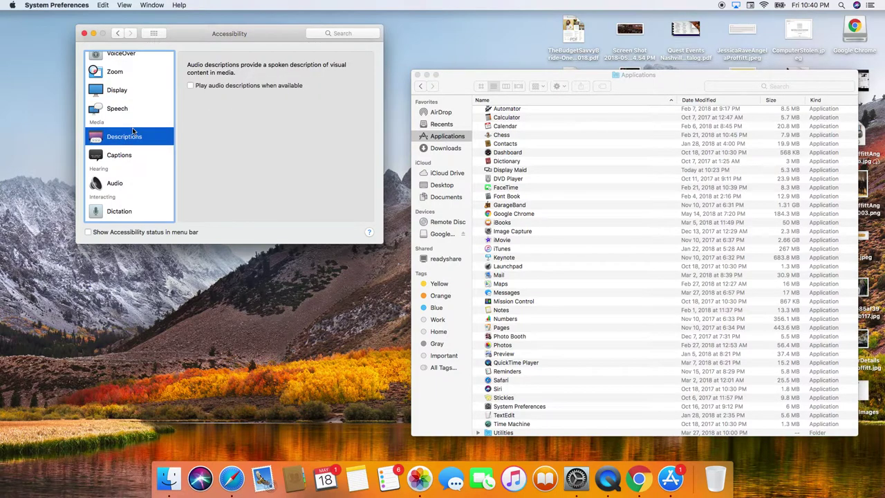
scroll(132, 130, down, 2)
click(132, 131)
click(121, 162)
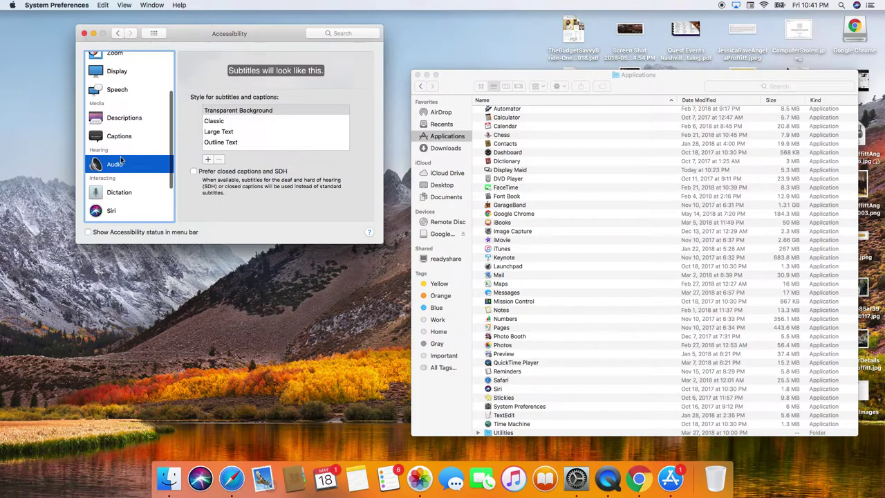
scroll(118, 149, down, 3)
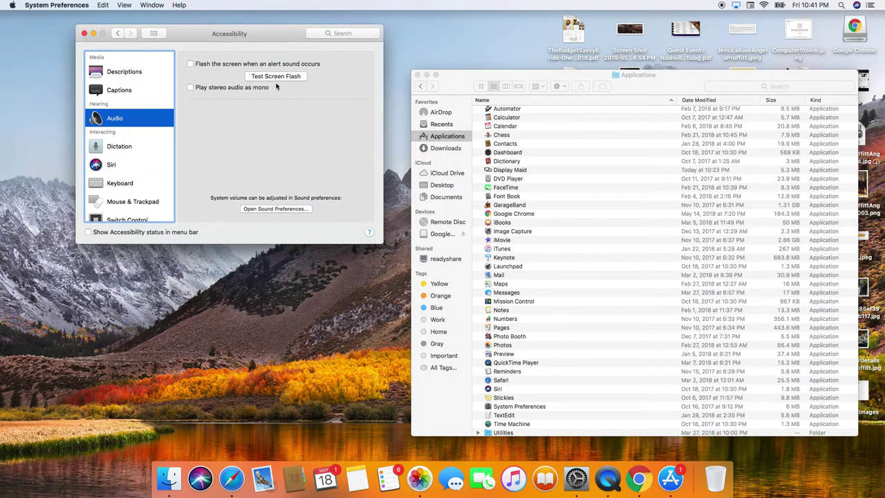
Review the Dictation settings and its list of Dictation Commands, then close it.
click(103, 146)
scroll(105, 145, down, 1)
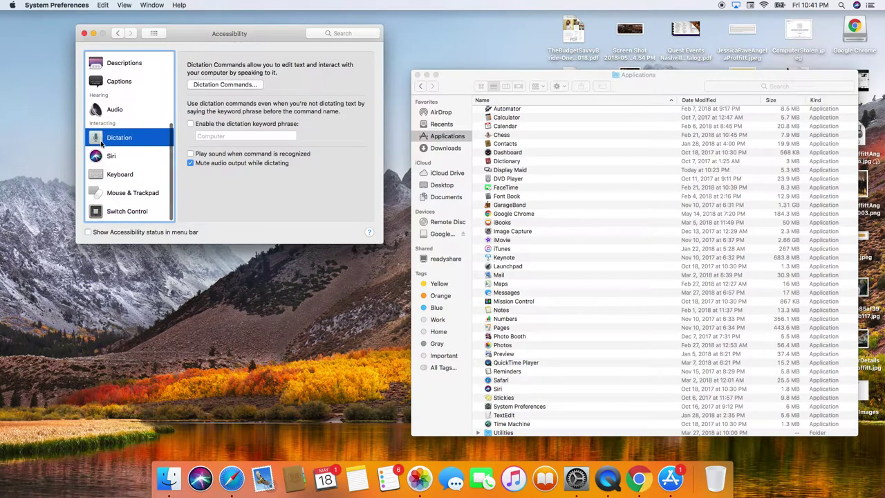
click(223, 84)
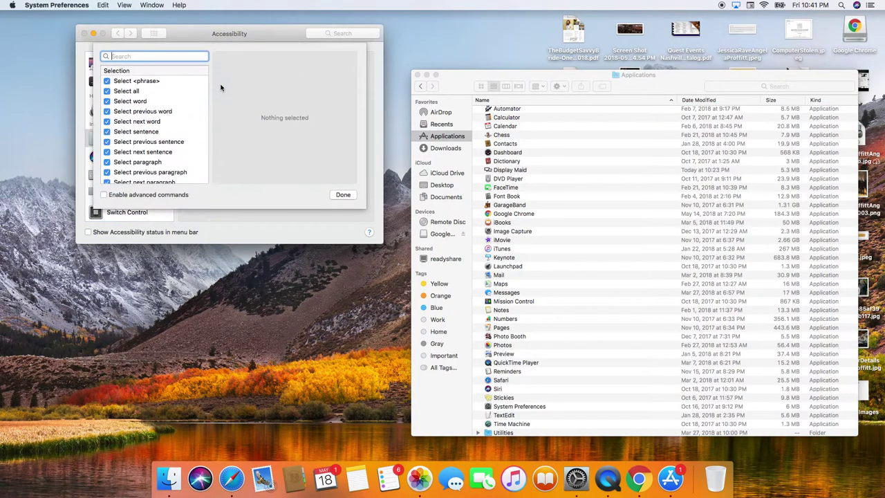
scroll(166, 114, down, 10)
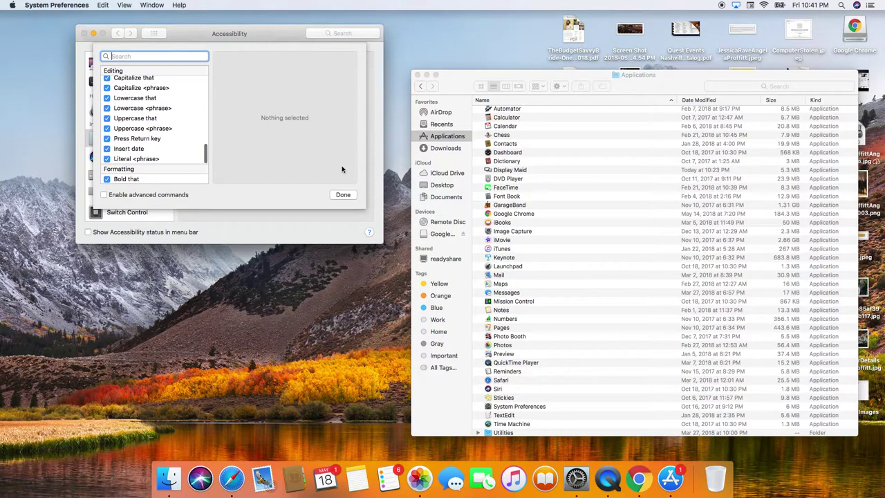
click(343, 195)
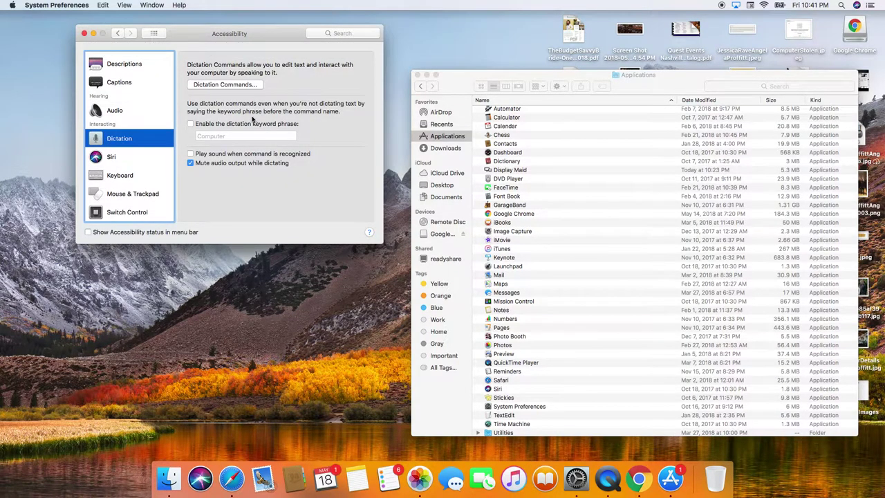
Check Enable Type to Siri in the Siri accessibility settings.
click(128, 157)
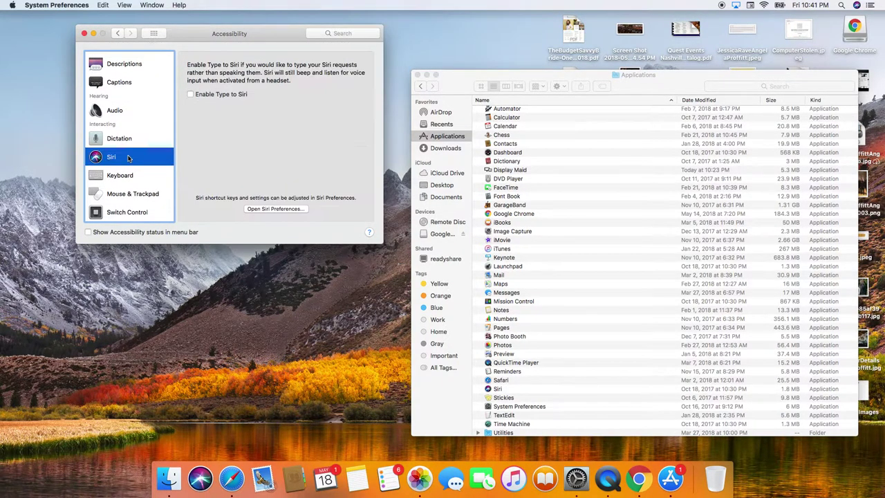
click(192, 95)
scroll(98, 111, down, 2)
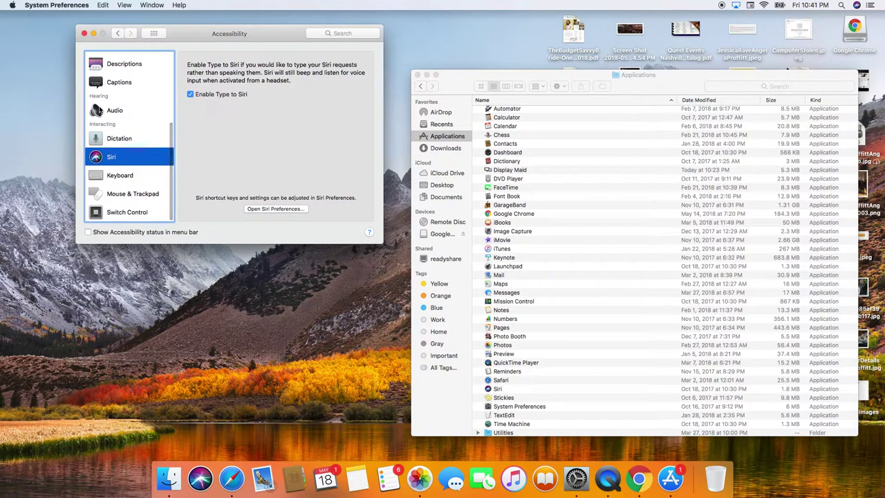
click(108, 175)
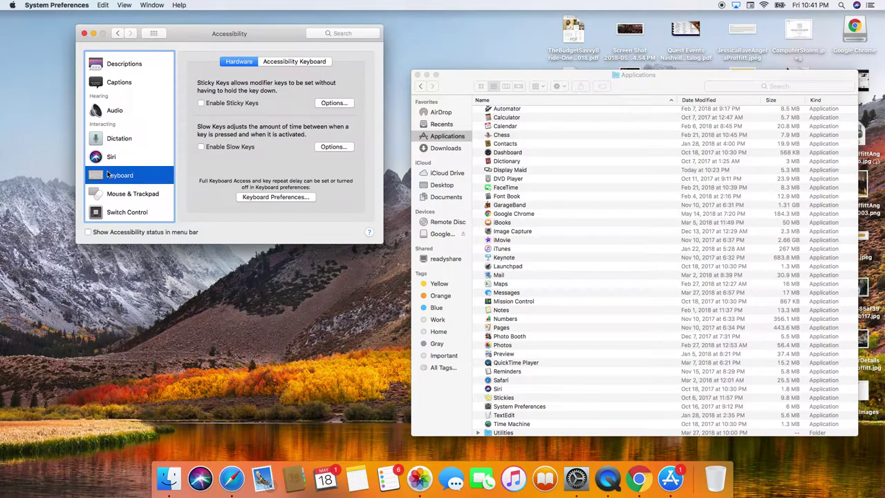
Review the Keyboard and Dictation tabs of Keyboard Preferences, then return to Accessibility.
click(263, 197)
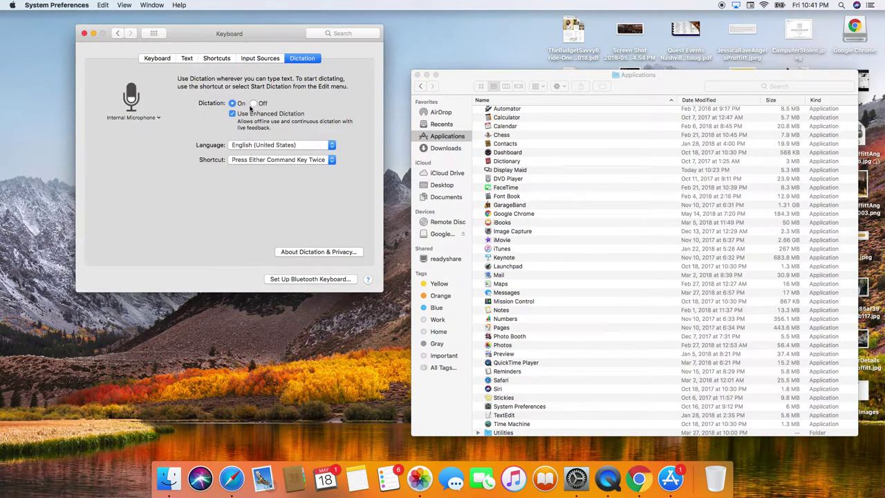
click(161, 60)
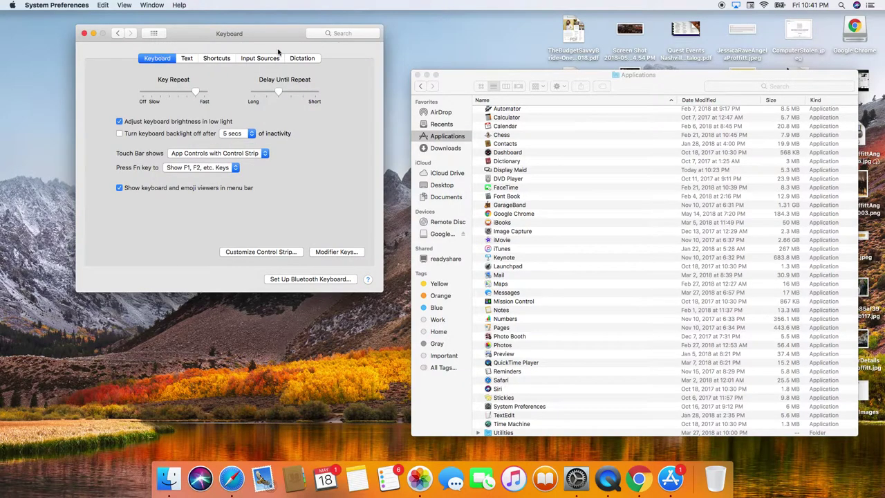
click(303, 60)
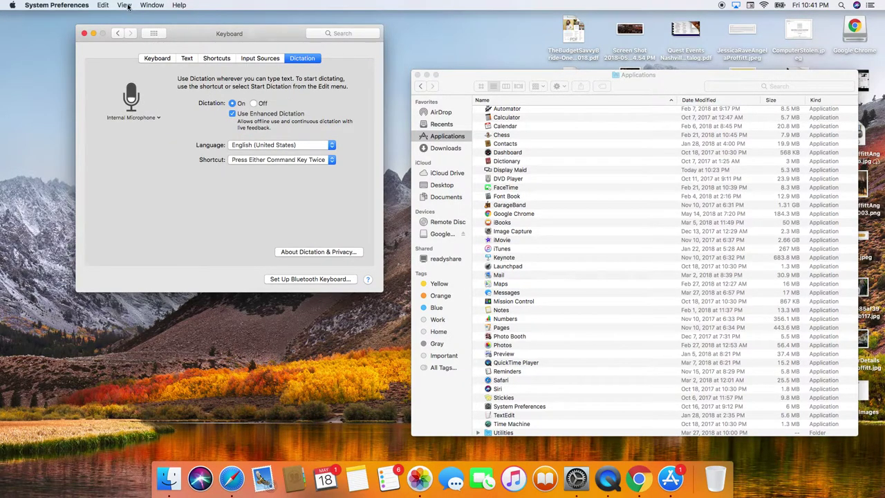
click(117, 33)
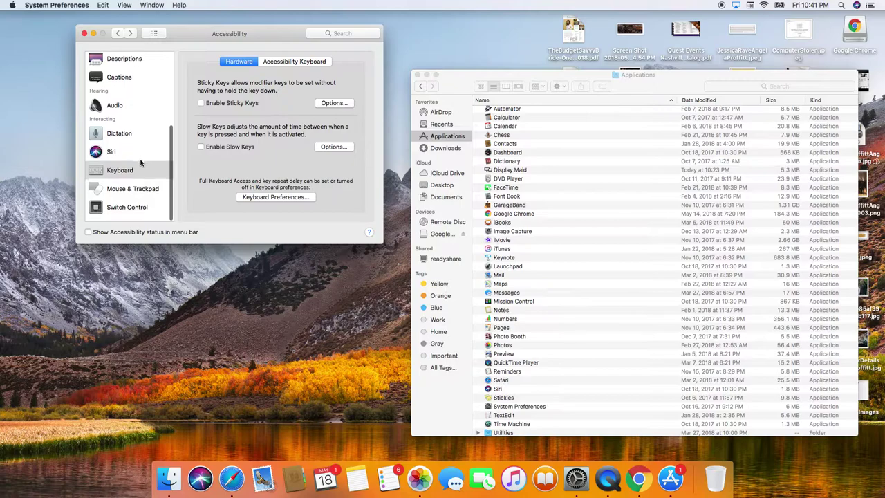
click(124, 193)
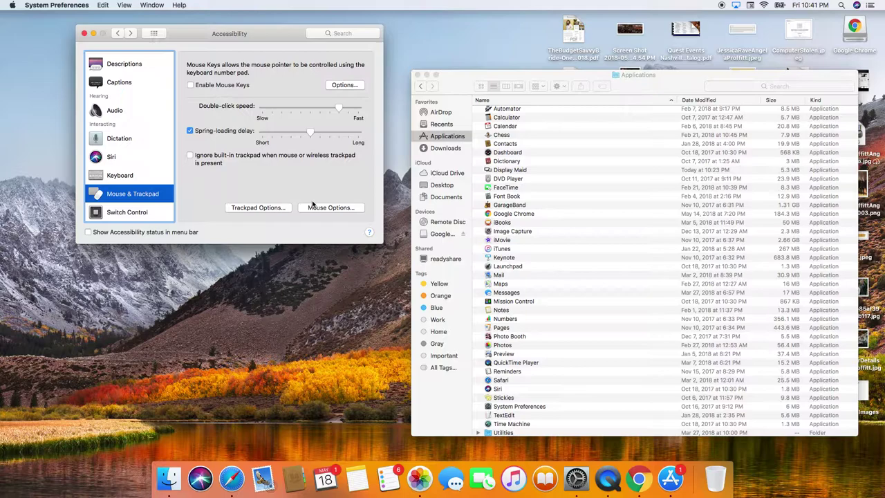
In Trackpad Options, keep scrolling 'with inertia' and set dragging to 'three finger drag'.
click(270, 210)
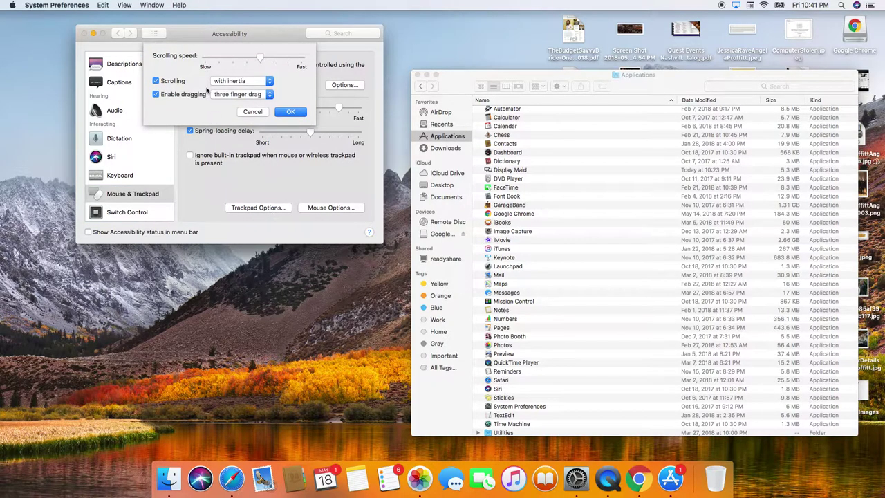
click(234, 83)
click(232, 82)
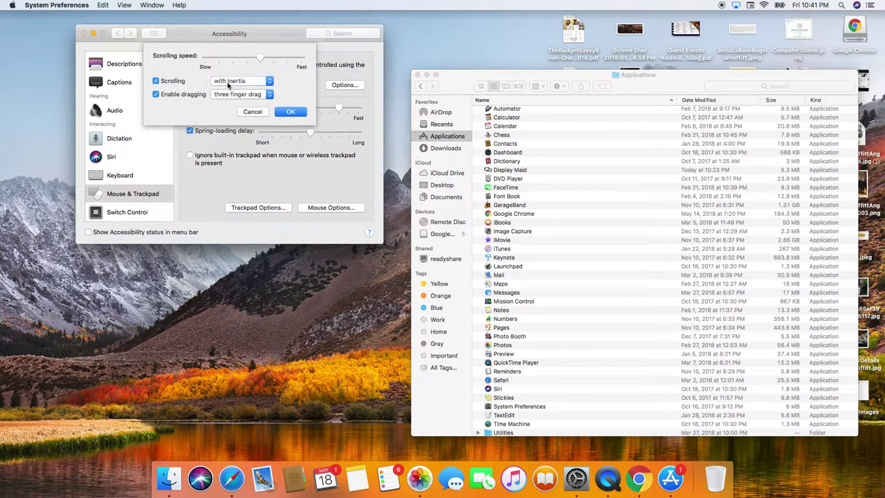
click(223, 96)
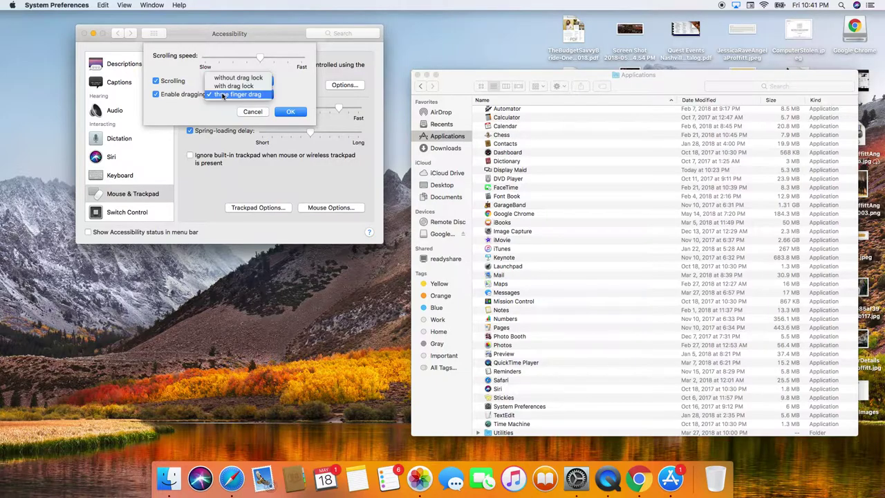
click(234, 97)
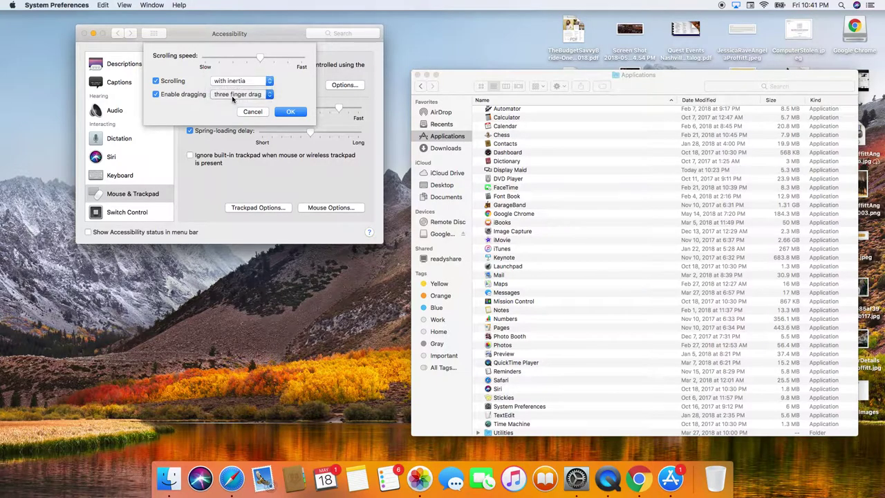
click(301, 114)
drag(258, 33, 240, 45)
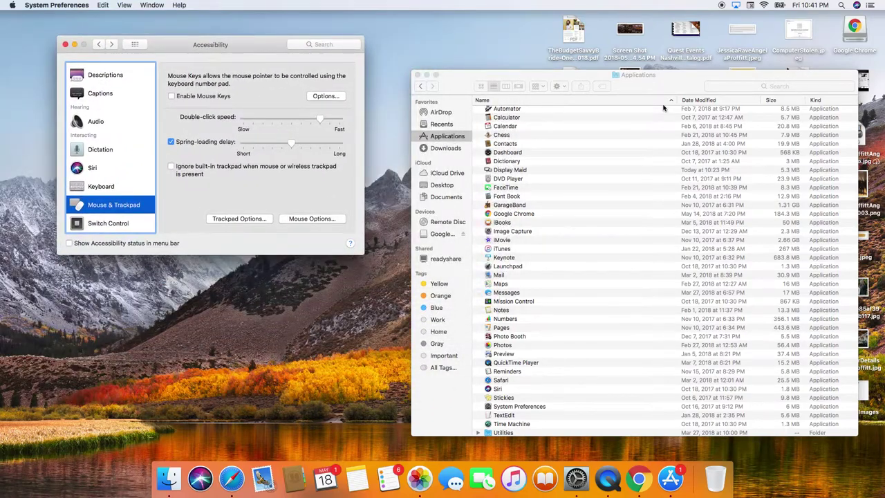
Rearrange the windows, view Switch Control, and go back to the preference panes grid.
drag(663, 84, 622, 65)
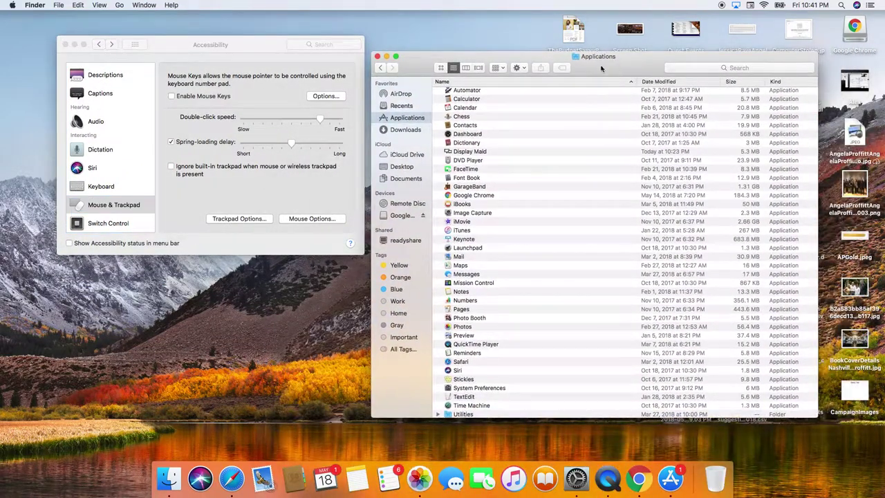
scroll(125, 206, down, 1)
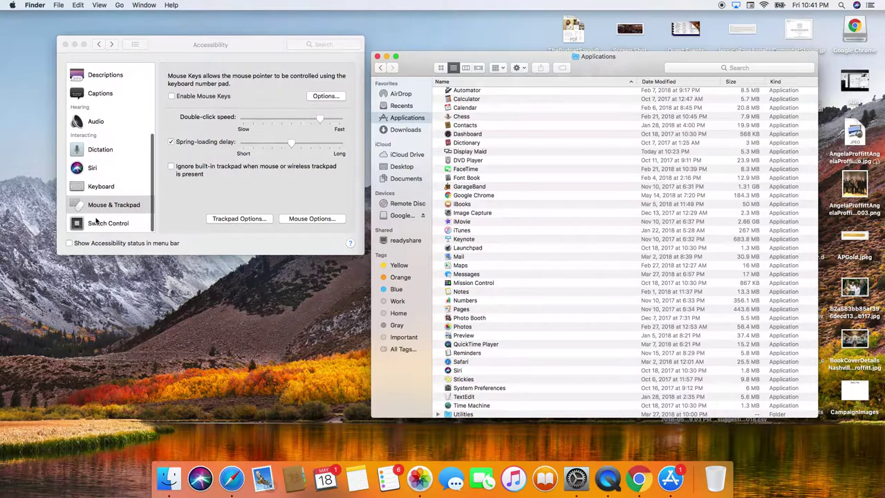
click(121, 204)
click(100, 221)
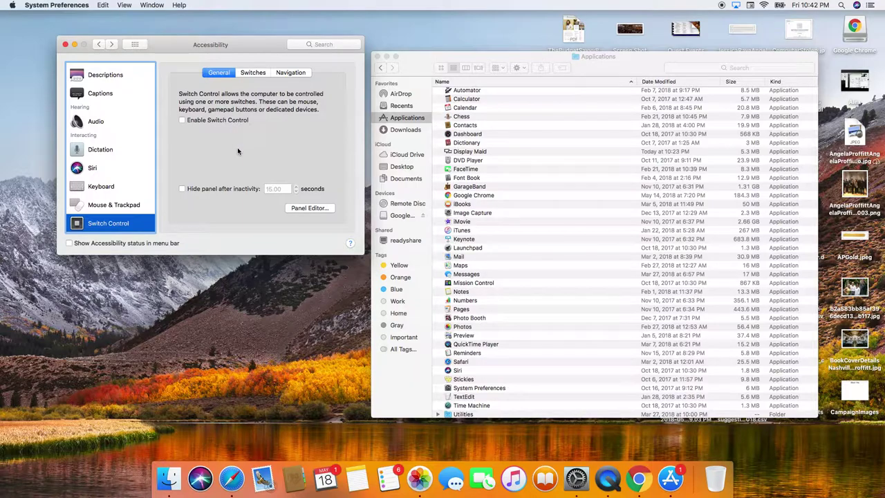
click(98, 44)
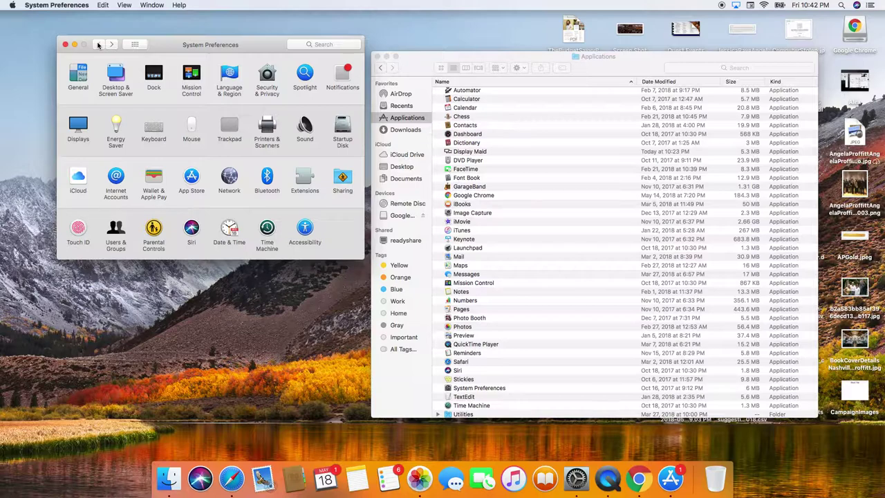
drag(200, 48, 187, 71)
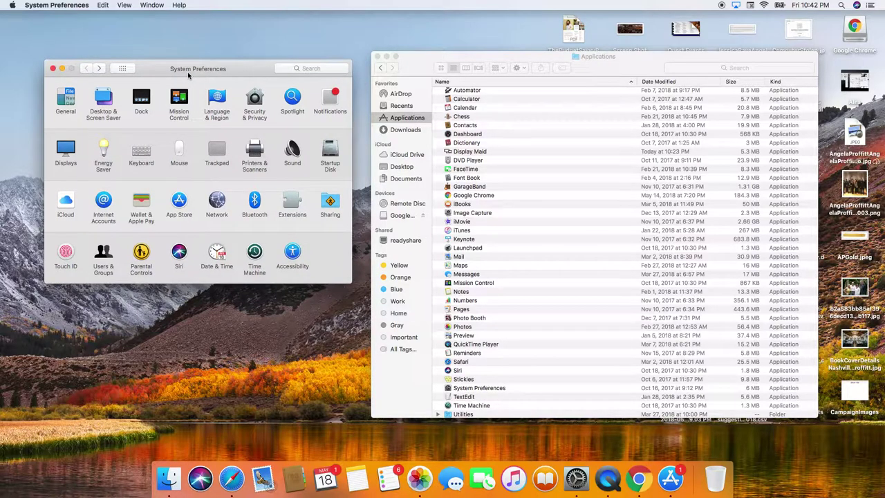